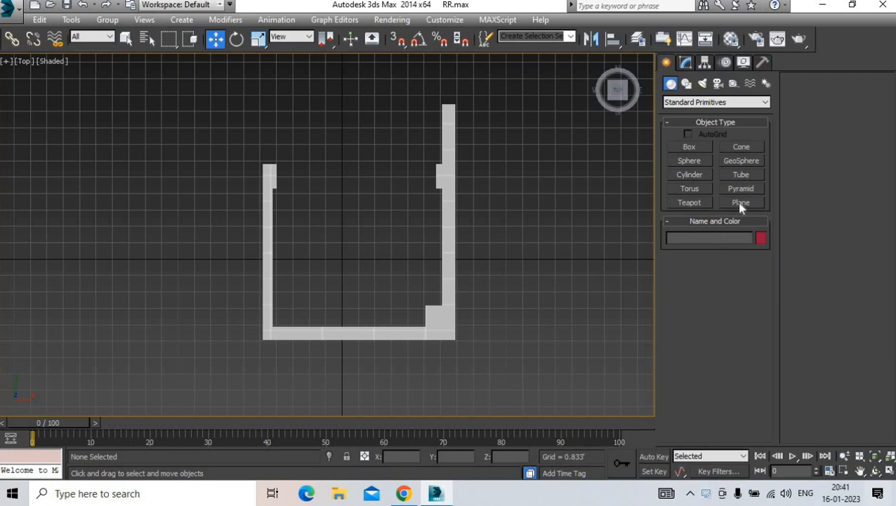
Draw a plane about 1.022' by 0.655' over the far end of the longer side wall in Top view, using 3D snap
left_click(740, 202)
left_click(398, 39)
scroll(439, 96, "up", 5)
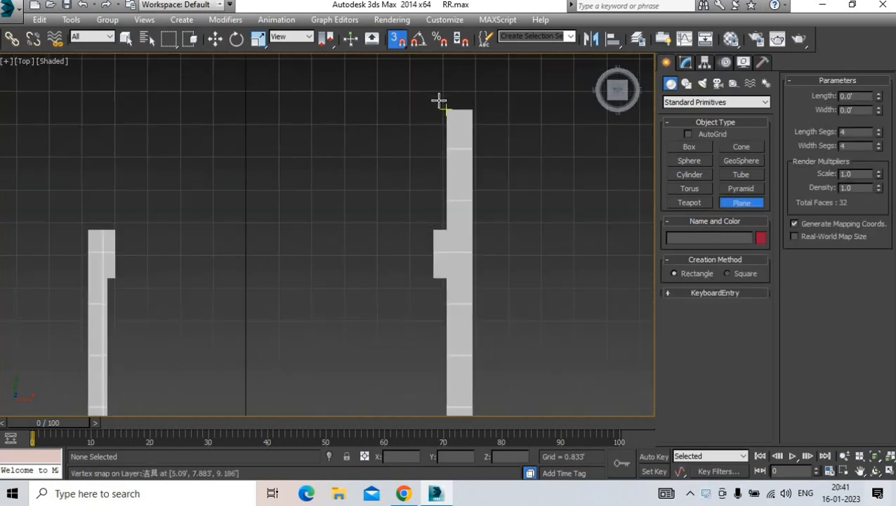
left_click_drag(469, 142, 486, 170)
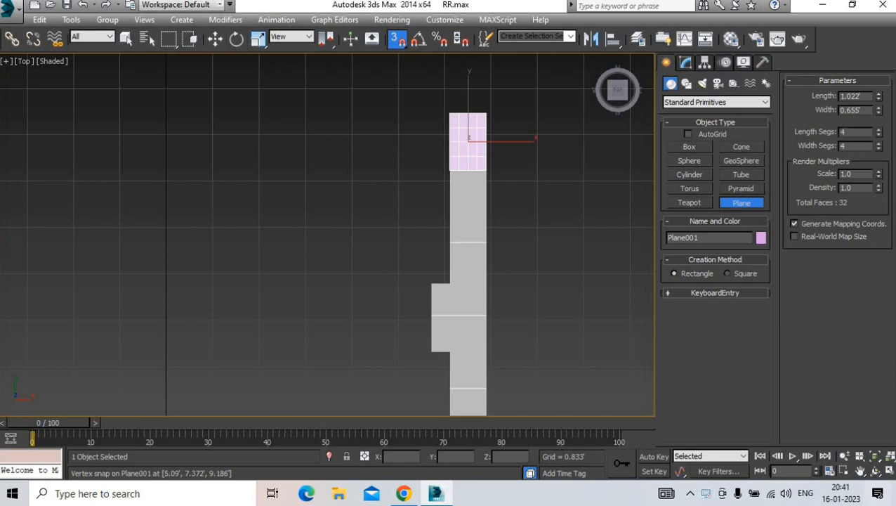
Reduce the plane to 1 length segment and 1 width segment
left_click_drag(850, 132, 828, 136)
type("1")
key("Tab")
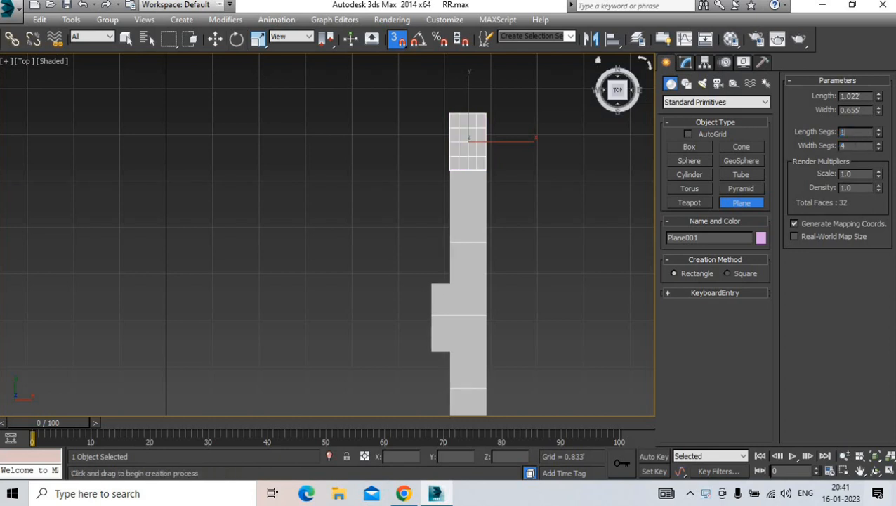
type("1")
left_click(215, 40)
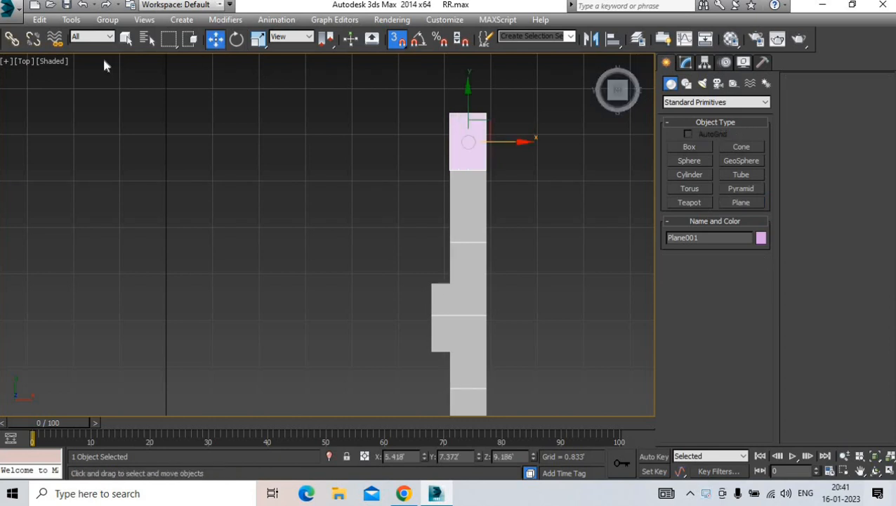
Convert the plane to an Editable Poly and enter Edge sub-object mode
right_click(452, 149)
mouse_move(520, 263)
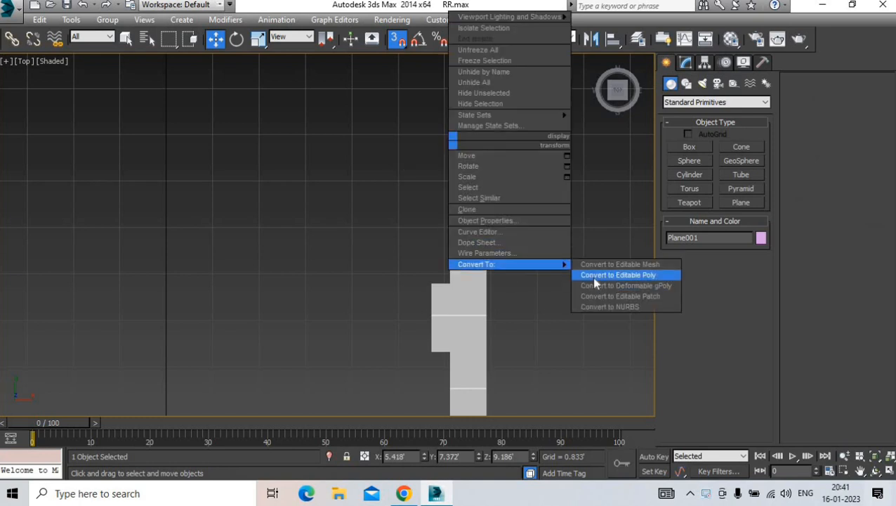
left_click(592, 275)
left_click(695, 250)
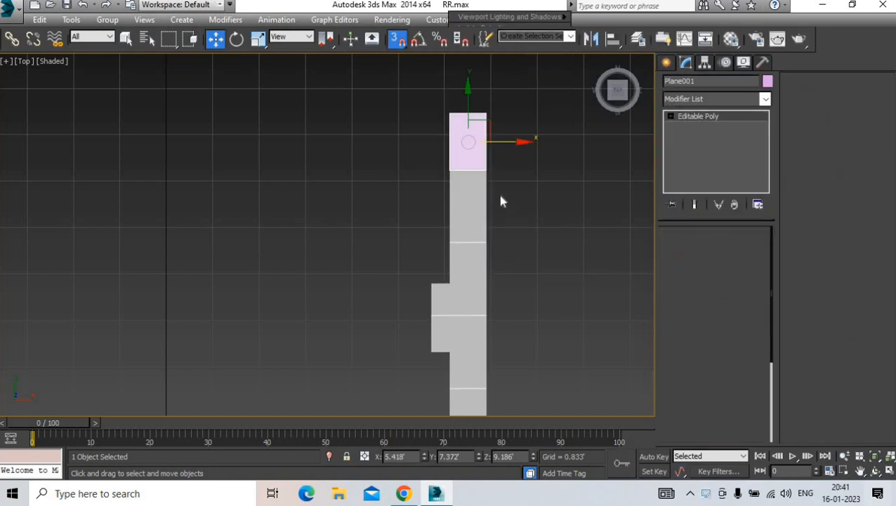
Extend the plane's near edge as new polygons along the longer side wall down to the inner face of the connecting wall
left_click(468, 169)
scroll(432, 156, "down", 4)
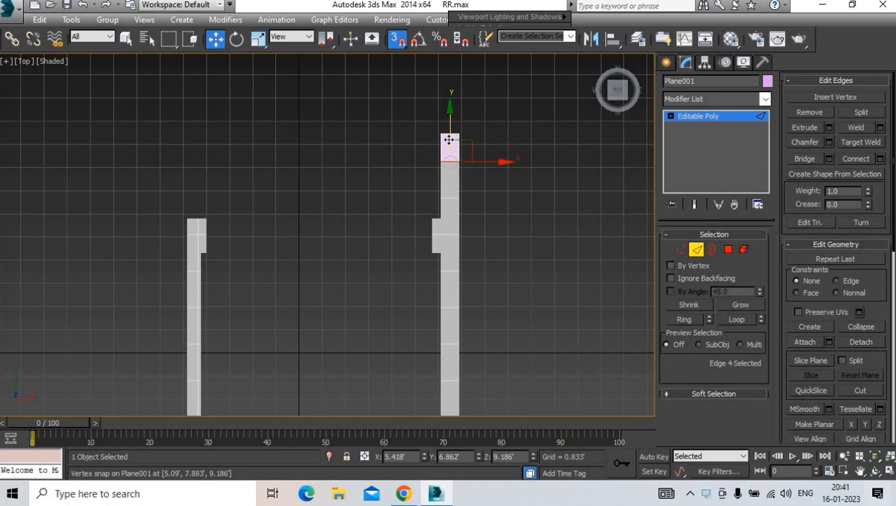
scroll(450, 135, "down", 2)
left_click_drag(449, 131, 418, 357, "shift")
scroll(442, 359, "up", 3)
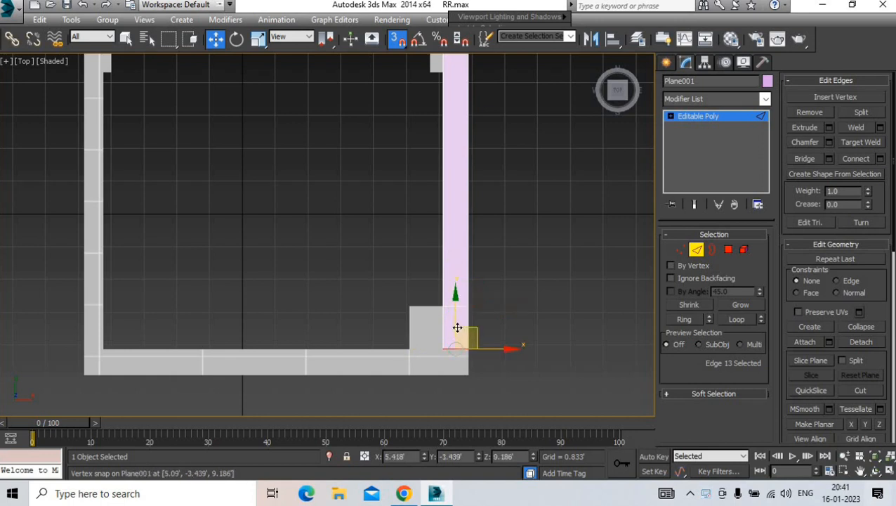
Extend the strip to the outer corner and then across the whole connecting wall to the opposite outer corner
left_click_drag(456, 326, 87, 373, "shift")
left_click(443, 365)
right_click(122, 345, "shift")
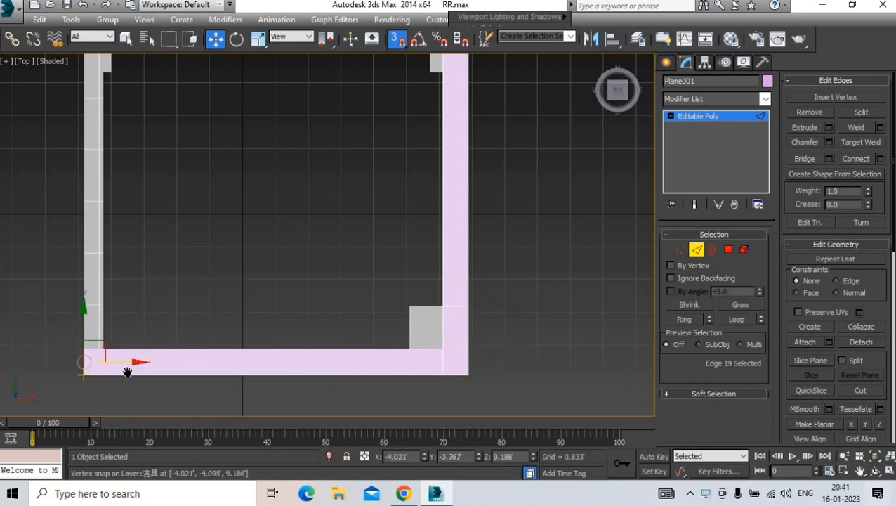
Rebuild the connecting-wall strip from the corner, with a division at the shorter side wall's inner face before its outer corner
middle_click_drag(127, 372, 166, 370)
left_click(503, 361)
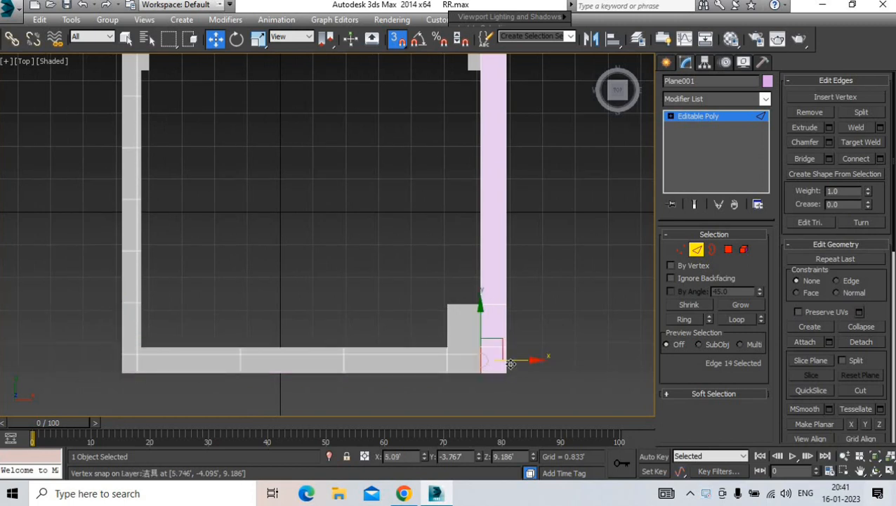
left_click_drag(163, 384, 123, 358, "shift")
Extend the corner square's inner edge as new polygons along the shorter side wall to its open end
left_click(131, 348)
middle_click_drag(133, 356, 134, 369)
scroll(134, 369, "down", 3)
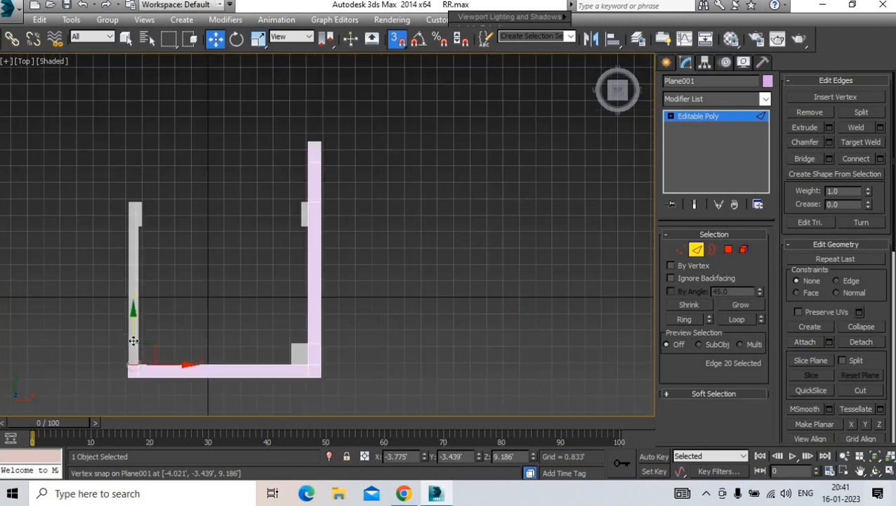
left_click_drag(133, 336, 132, 212, "shift")
scroll(132, 223, "up", 3)
Switch to Perspective view and isolate the traced U-shaped plane from the original walls
key("p")
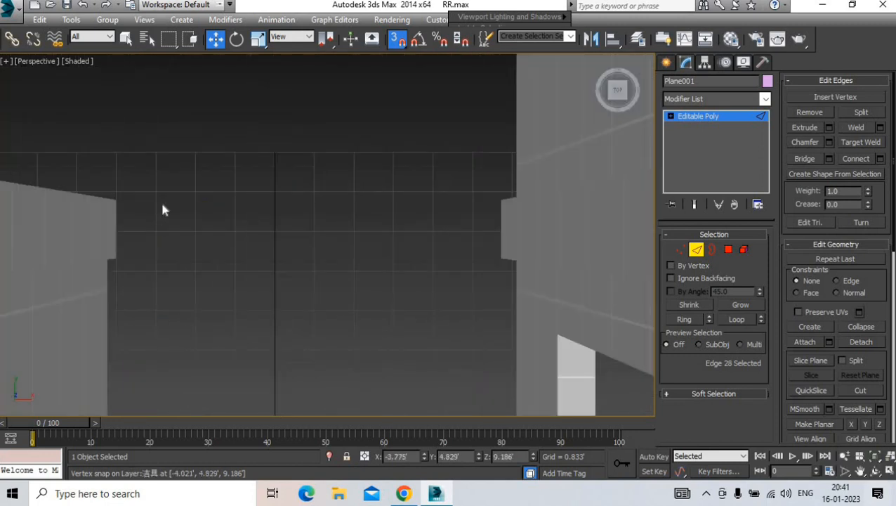
scroll(166, 204, "down", 3)
middle_click_drag(213, 226, 216, 247, "alt")
scroll(242, 217, "down", 5)
scroll(223, 236, "up", 2)
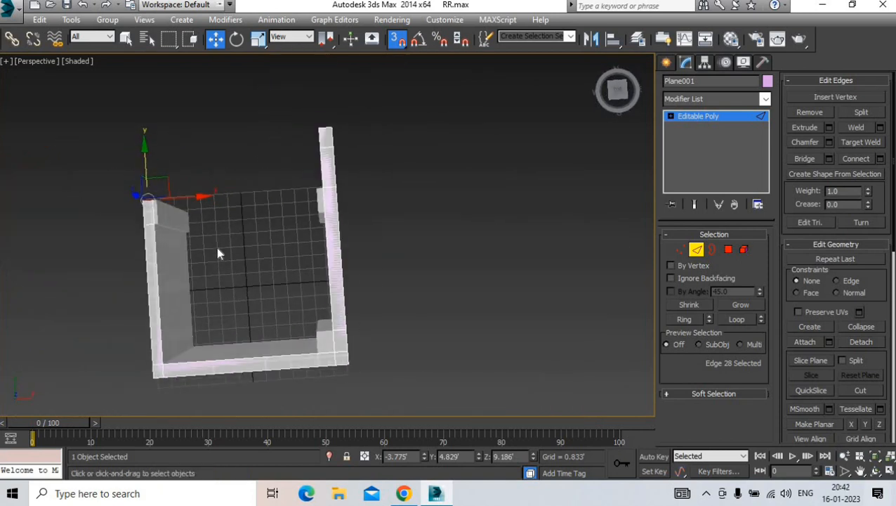
left_click(332, 457)
middle_click_drag(320, 326, 337, 274, "alt")
scroll(312, 275, "down", 4)
scroll(340, 281, "down", 10)
middle_click_drag(408, 283, 334, 279)
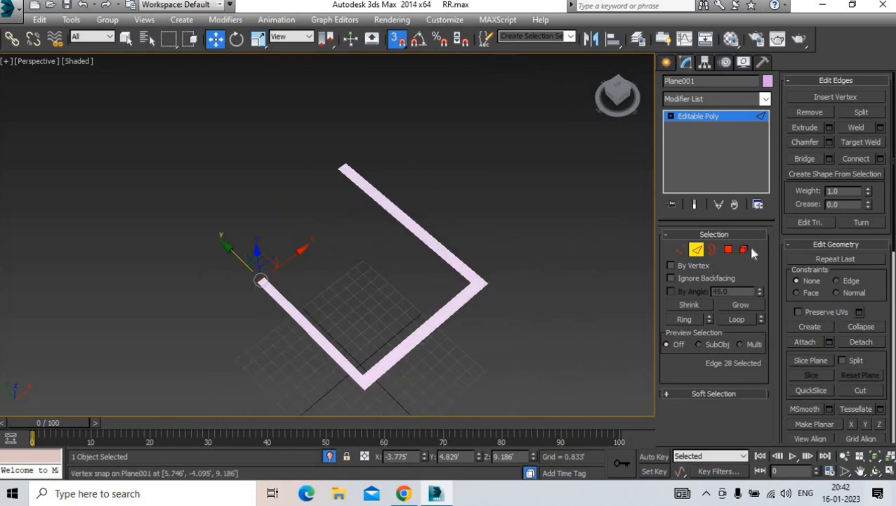
Select all polygons of the U-shaped plane and extrude them by 3'
left_click(463, 299)
middle_click_drag(463, 299, 470, 96, "alt")
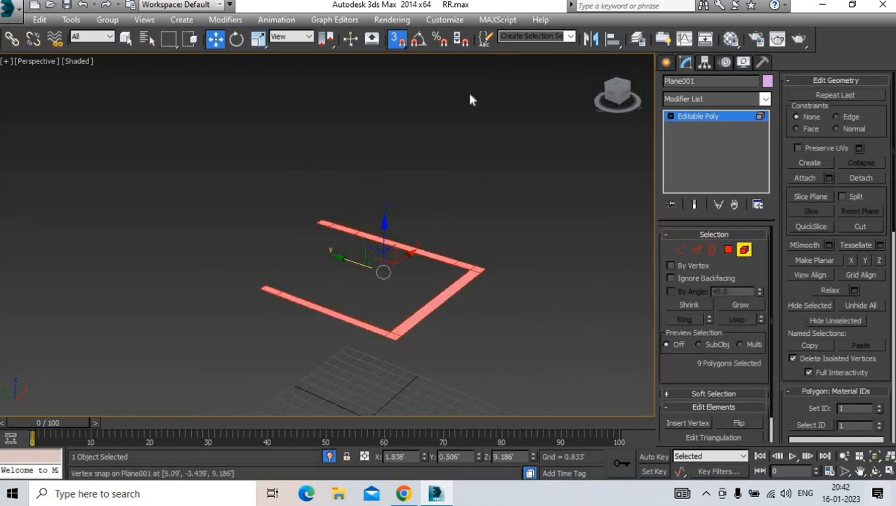
left_click(728, 250)
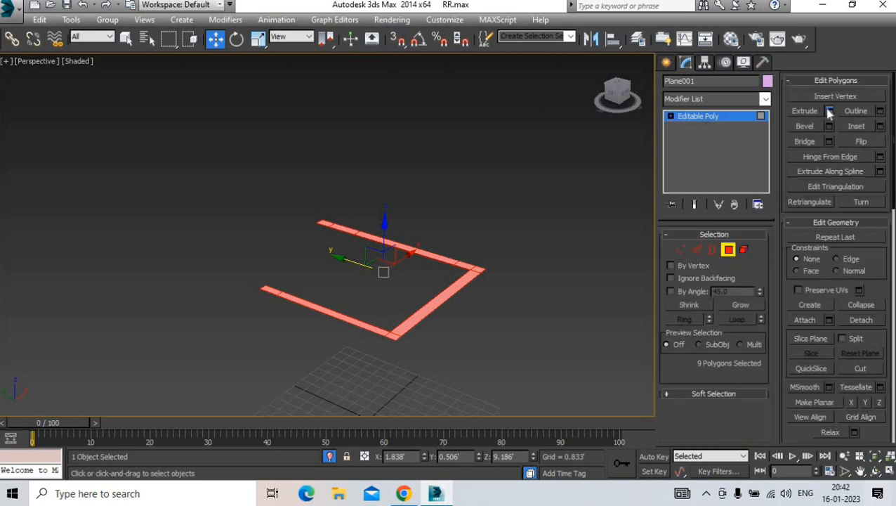
left_click(829, 112)
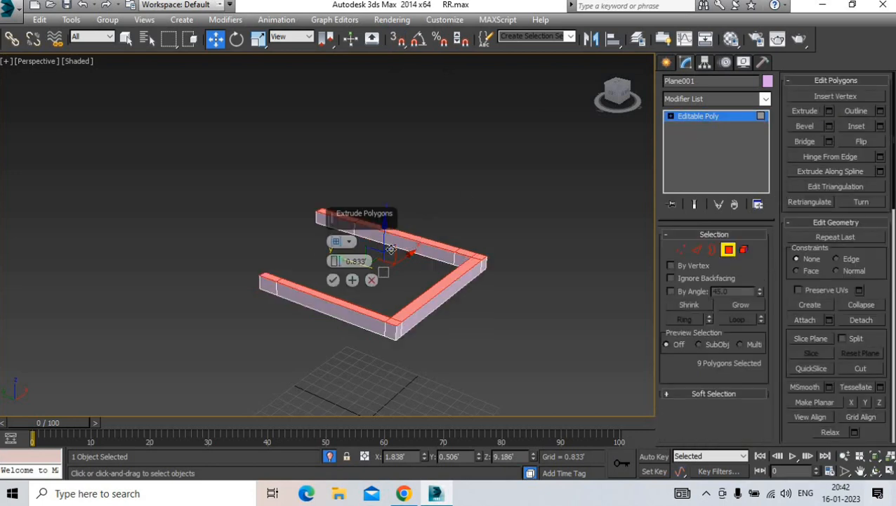
type("3")
left_click(333, 279)
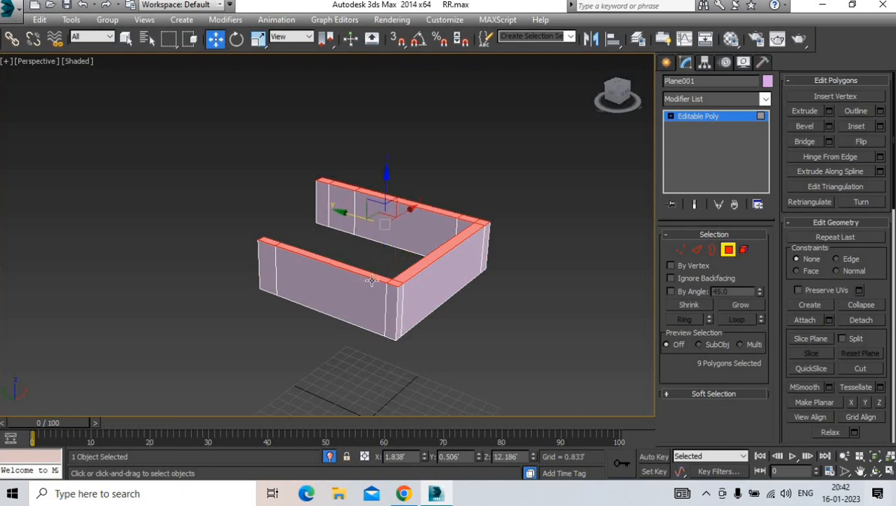
Extrude the walls' top polygons by a further 5'
left_click(829, 112)
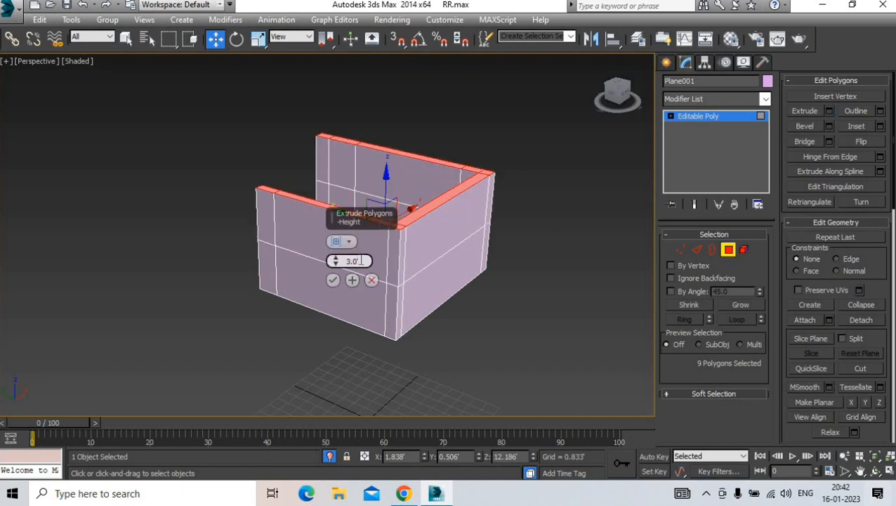
type("5")
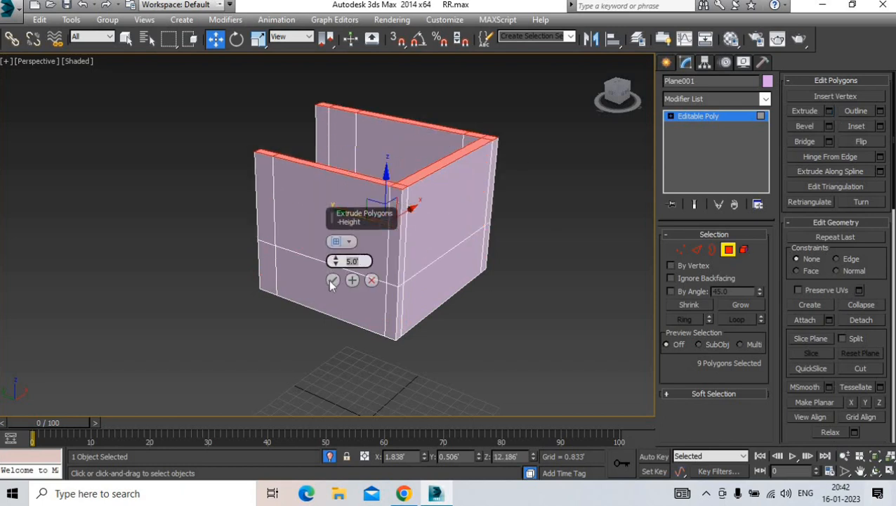
left_click(333, 280)
left_click(333, 295)
left_click(827, 109)
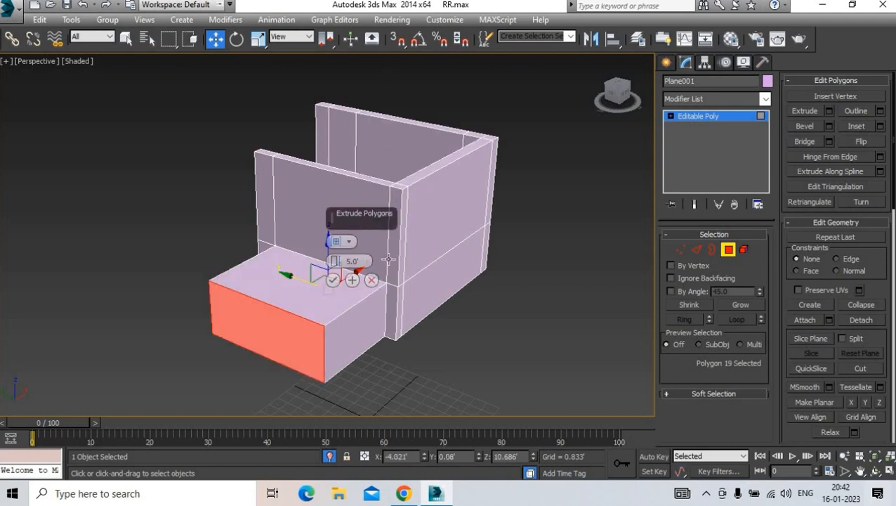
left_click(371, 279)
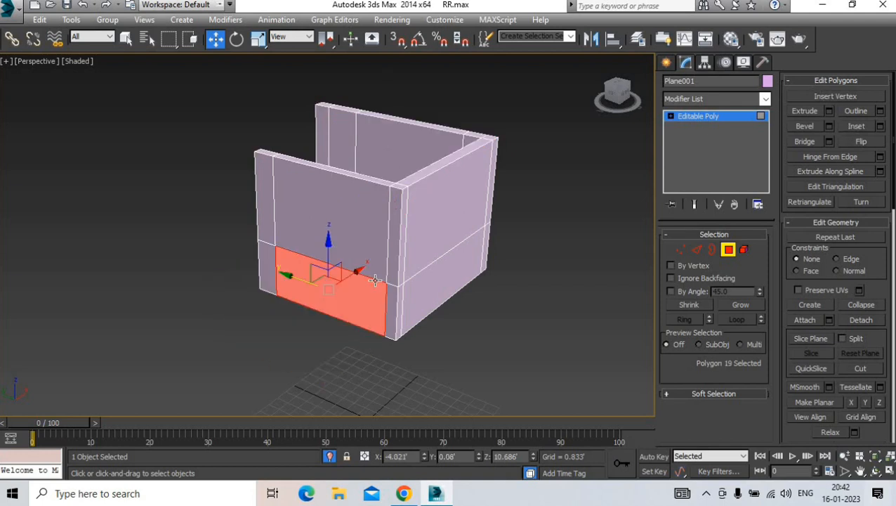
key("ctrl+z")
Extrude the walls' top polygons by another 2' and leave polygon editing
left_click(830, 110)
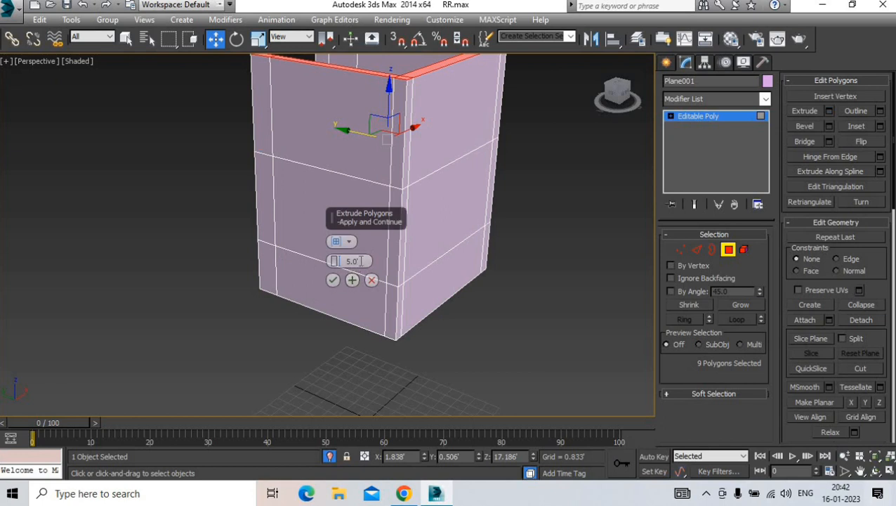
type("2")
key("Return")
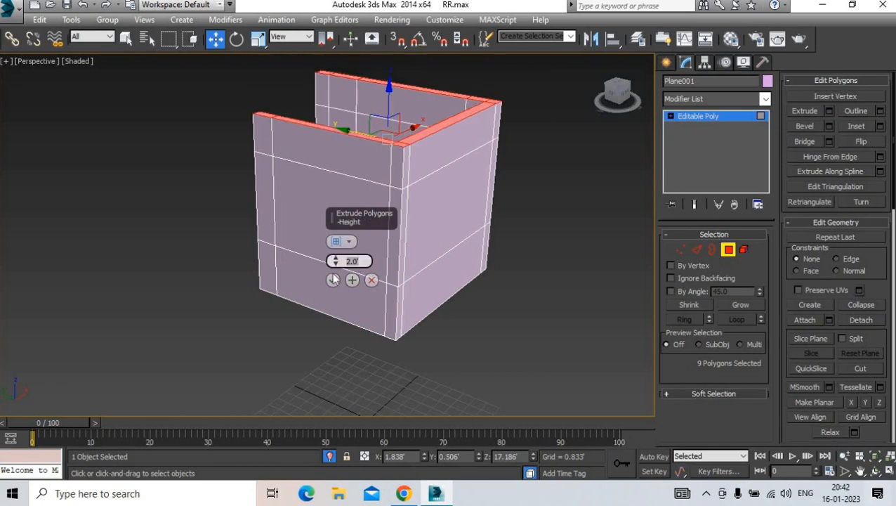
left_click(333, 280)
left_click(668, 66)
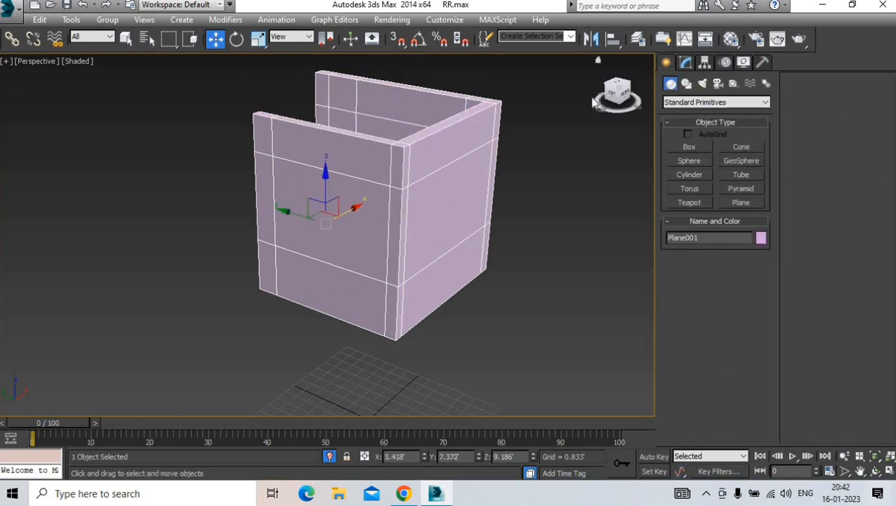
Move the extruded walls down to ground level in Left view, to a Z position of about 0.41'
key("f")
scroll(337, 229, "down", 6)
key("l")
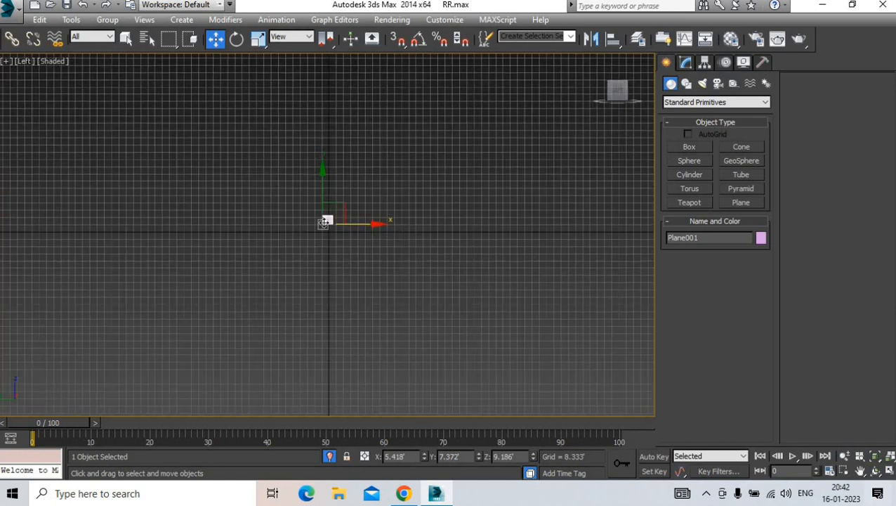
scroll(325, 220, "up", 6)
left_click(314, 251)
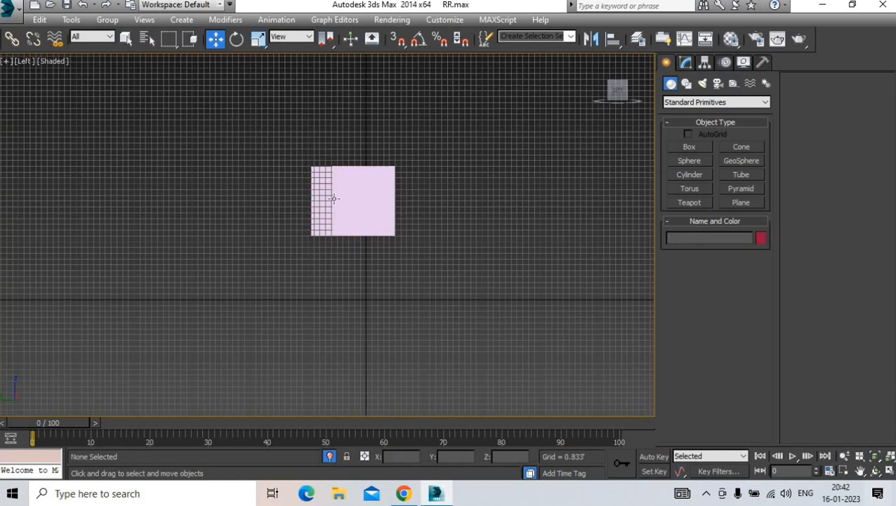
left_click_drag(356, 132, 323, 259)
Examine the lowered walls from several angles in Perspective view
key("p")
scroll(326, 262, "down", 4)
middle_click_drag(325, 261, 306, 301, "alt")
scroll(344, 259, "up", 4)
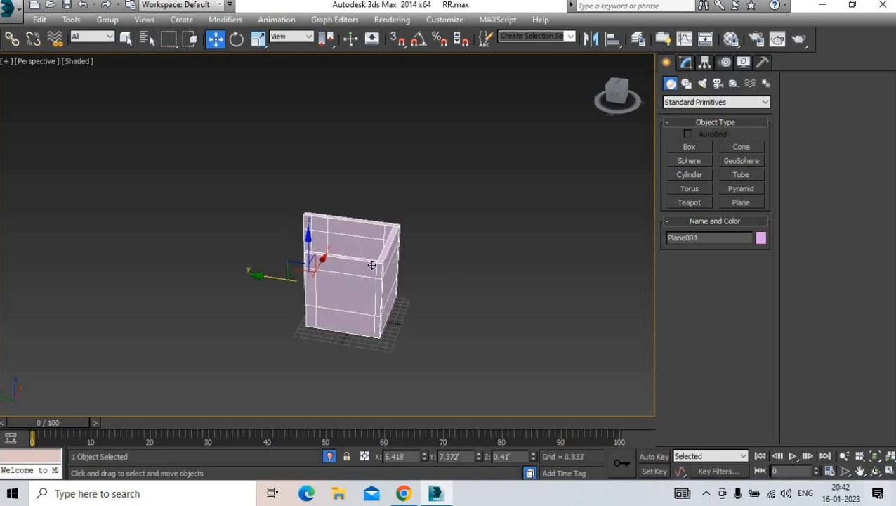
middle_click_drag(372, 264, 464, 274, "alt")
left_click(464, 274)
scroll(356, 229, "up", 4)
left_click(292, 253)
middle_click_drag(293, 253, 300, 252, "alt")
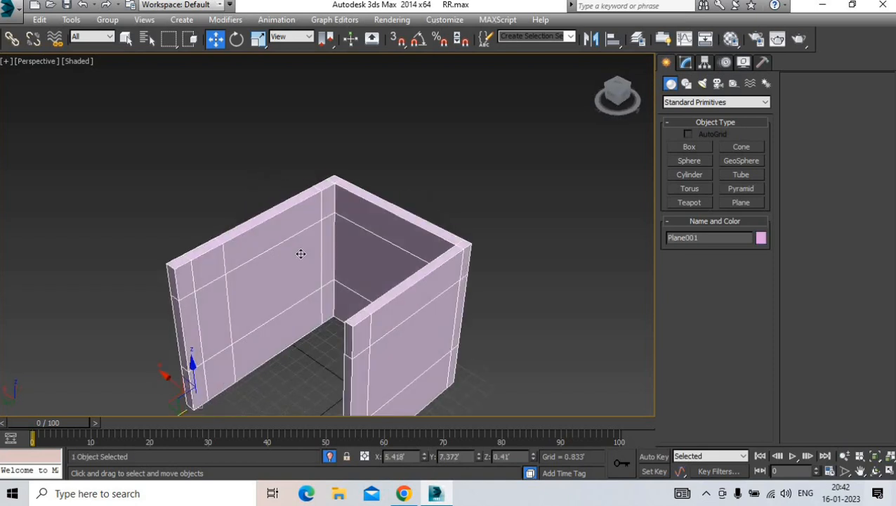
Exit isolation to bring back the original walls around the extruded copy
left_click(328, 459)
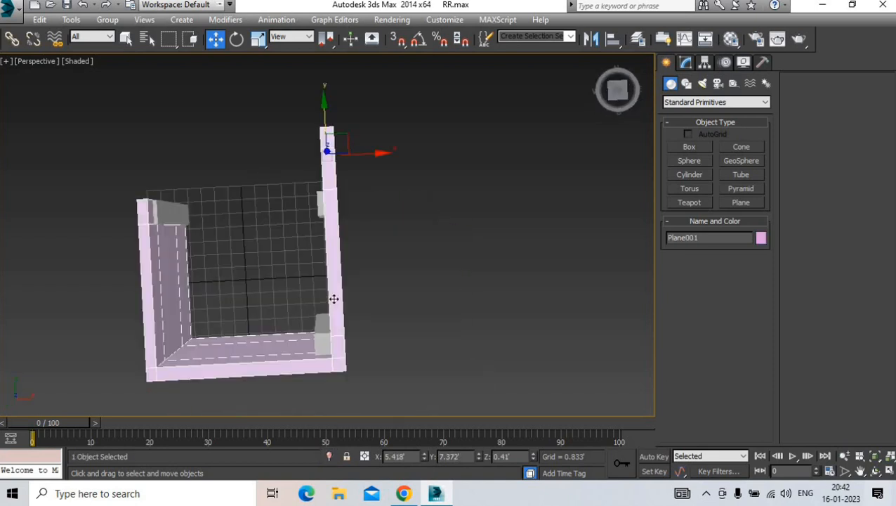
scroll(334, 297, "down", 2)
middle_click_drag(334, 297, 336, 300, "alt")
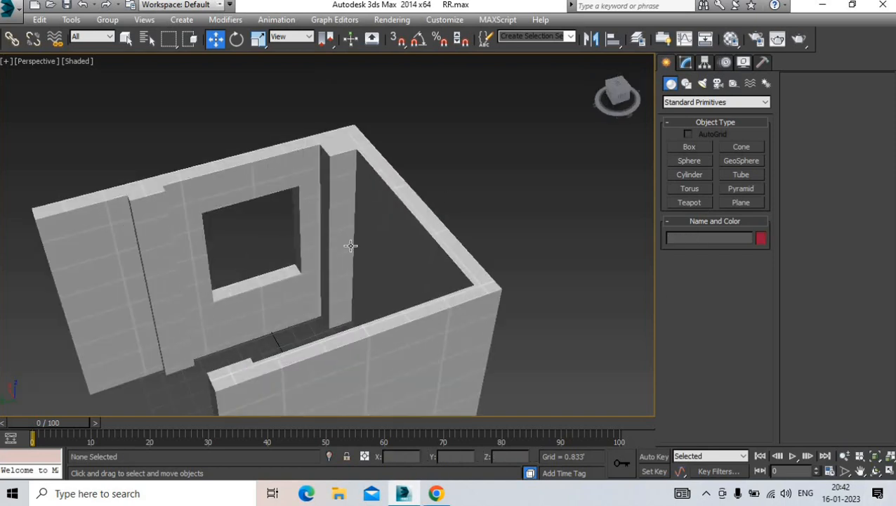
Examine the finished room walls, including the window opening and corner pillars, up close and from a distance
middle_click_drag(349, 244, 368, 237, "alt")
scroll(391, 236, "up", 3)
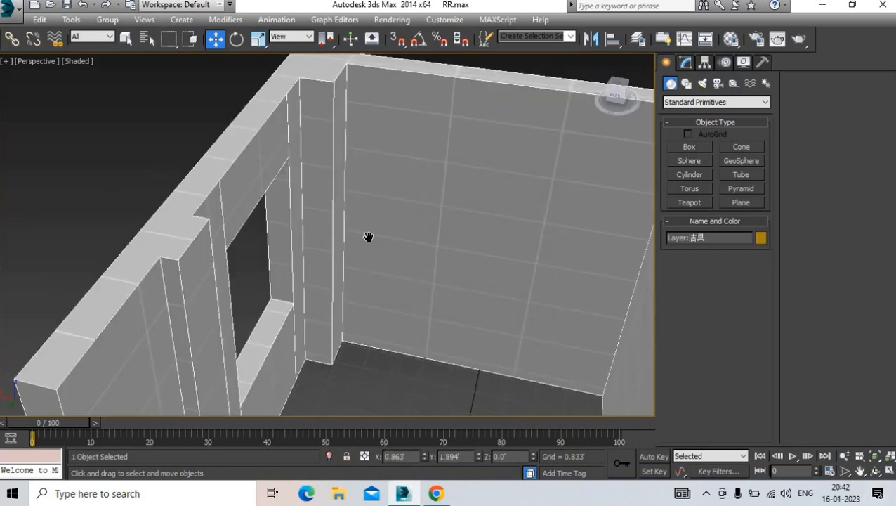
scroll(280, 226, "down", 6)
left_click(288, 163)
middle_click_drag(288, 185, 342, 222)
scroll(327, 214, "up", 2)
left_click(327, 212)
scroll(327, 212, "down", 4)
left_click(263, 202)
scroll(341, 224, "down", 2)
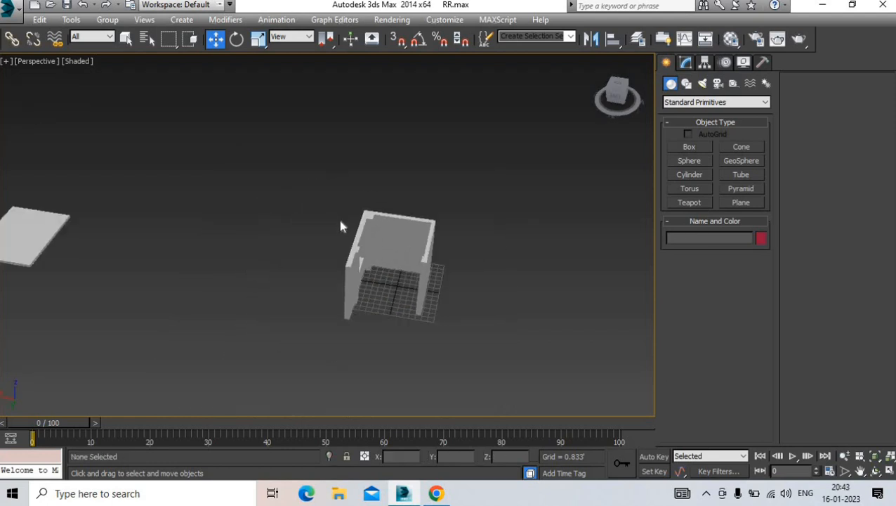
scroll(376, 235, "up", 3)
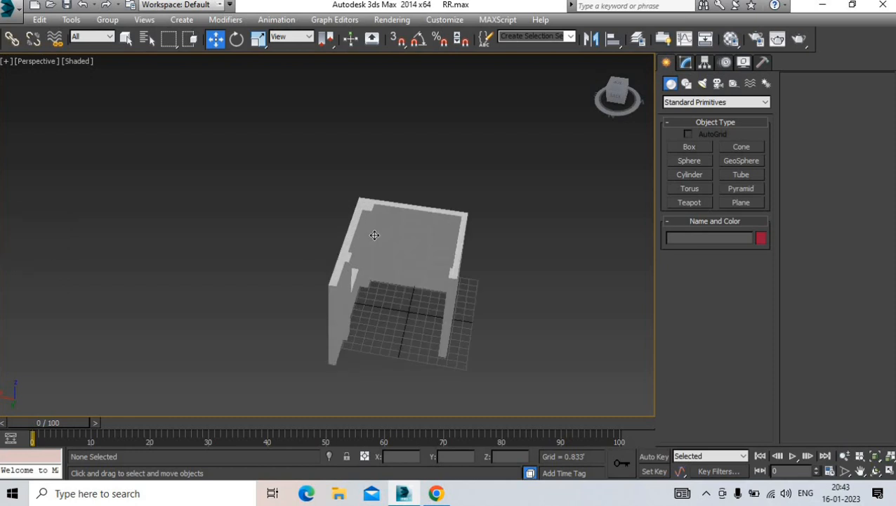
Select the flat rectangular slab lying between the room walls and the kitchen furniture
left_click(376, 235)
middle_click_drag(377, 246, 460, 268)
scroll(422, 263, "down", 5)
middle_click_drag(323, 277, 424, 294)
scroll(283, 272, "up", 2)
left_click(286, 277)
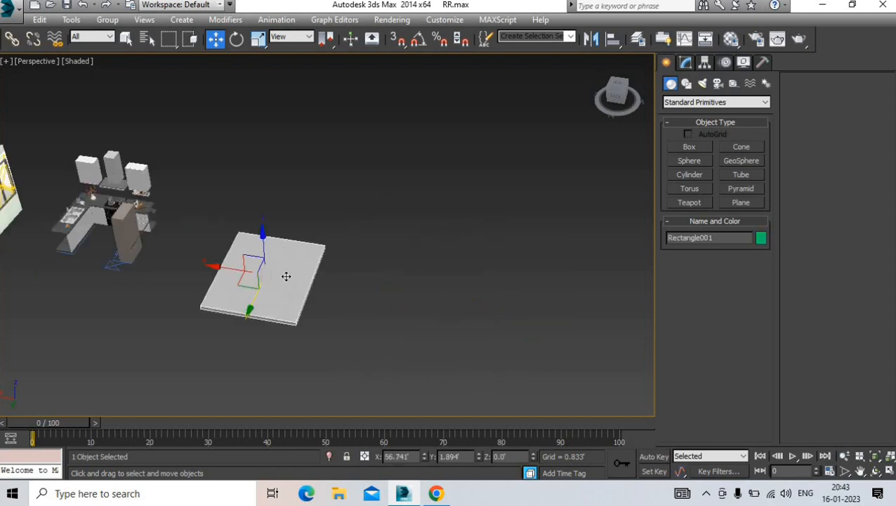
Move the slab along the X axis to about -0.117' so it lies beneath the room walls
scroll(286, 276, "up", 3)
scroll(188, 270, "down", 1)
scroll(188, 270, "down", 2)
middle_click_drag(188, 270, 267, 272)
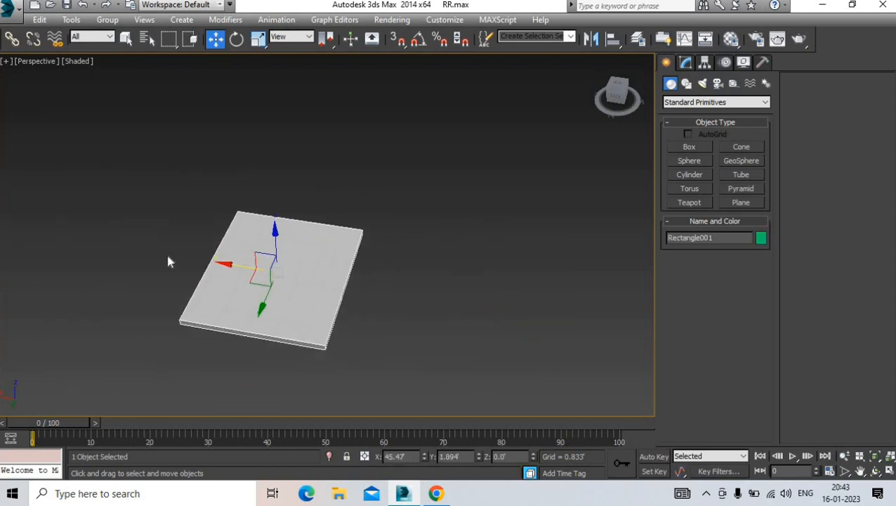
scroll(168, 260, "down", 3)
middle_click_drag(186, 261, 470, 297)
left_click_drag(470, 298, 548, 304)
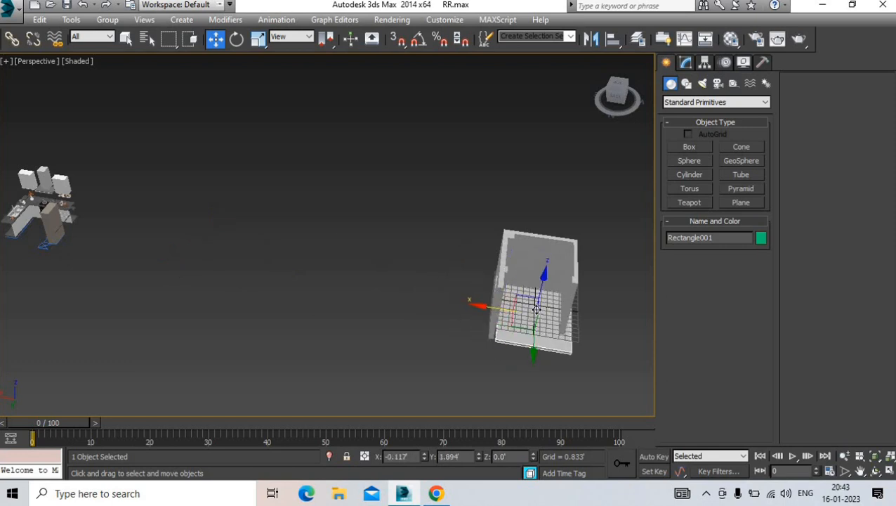
scroll(547, 303, "up", 3)
middle_click_drag(548, 303, 394, 292, "alt")
scroll(394, 293, "up", 5)
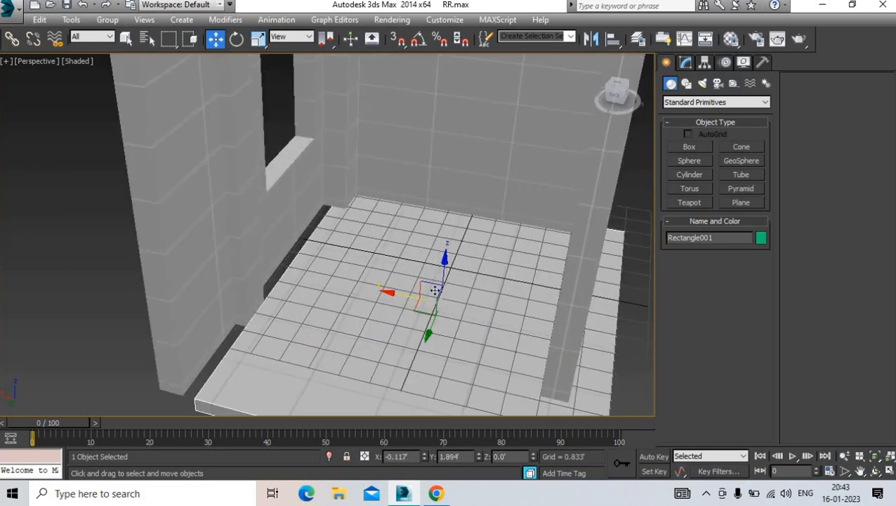
Fine-tune the floor slab's position under the walls to about X 0.486' and Z 0.148'
scroll(441, 279, "down", 2)
scroll(427, 280, "up", 2)
left_click_drag(407, 293, 395, 295)
middle_click_drag(388, 268, 423, 263, "alt")
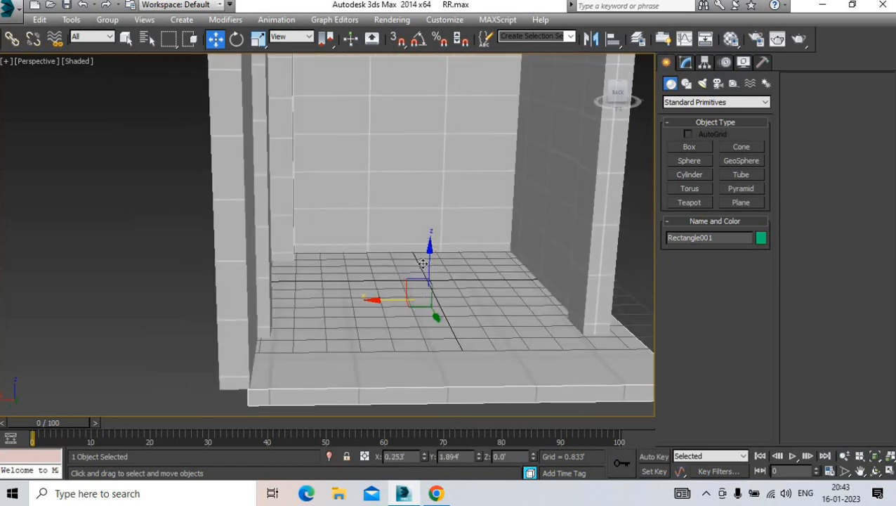
left_click_drag(427, 266, 418, 266)
middle_click_drag(415, 268, 392, 292, "alt")
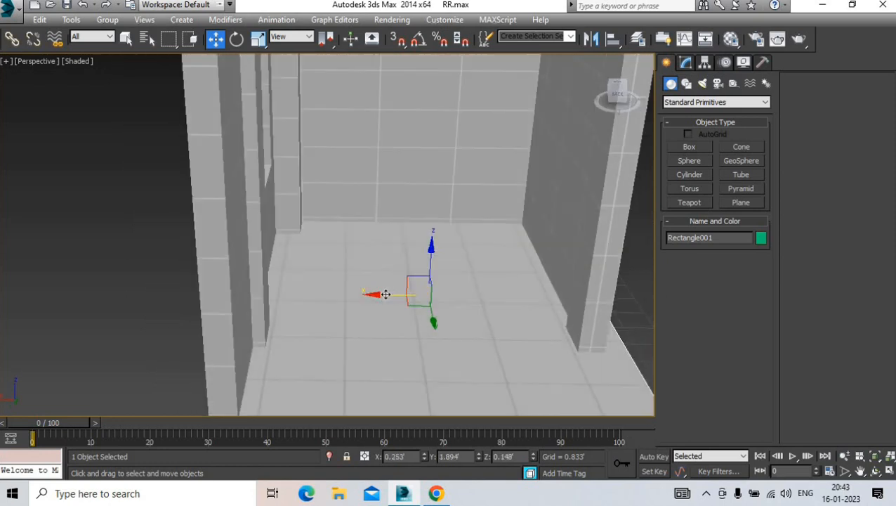
left_click_drag(386, 294, 377, 294)
middle_click_drag(339, 270, 312, 278, "alt")
middle_click_drag(410, 219, 390, 218)
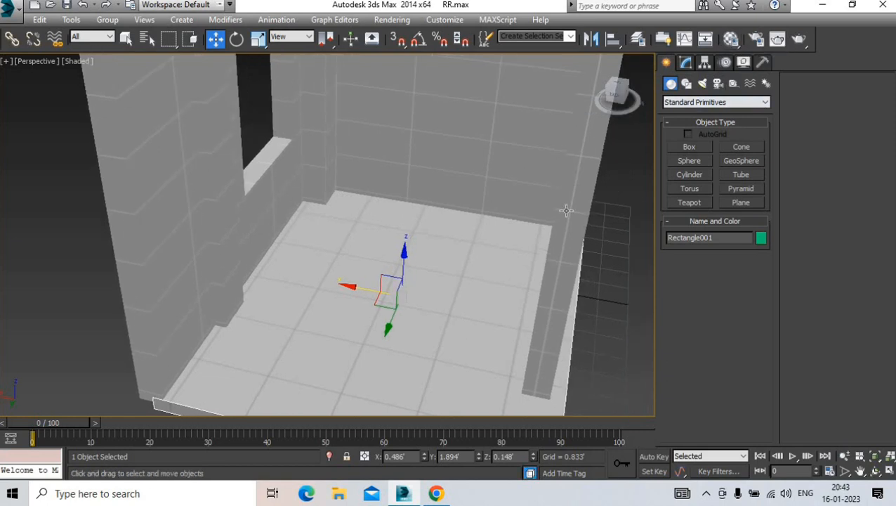
Deselect the floor slab and examine how it fits against the room walls
key("ctrl+d")
scroll(350, 244, "down", 3)
middle_click_drag(350, 244, 285, 233, "alt")
middle_click_drag(336, 164, 332, 229)
left_click(284, 180)
scroll(309, 213, "down", 6)
left_click(368, 242)
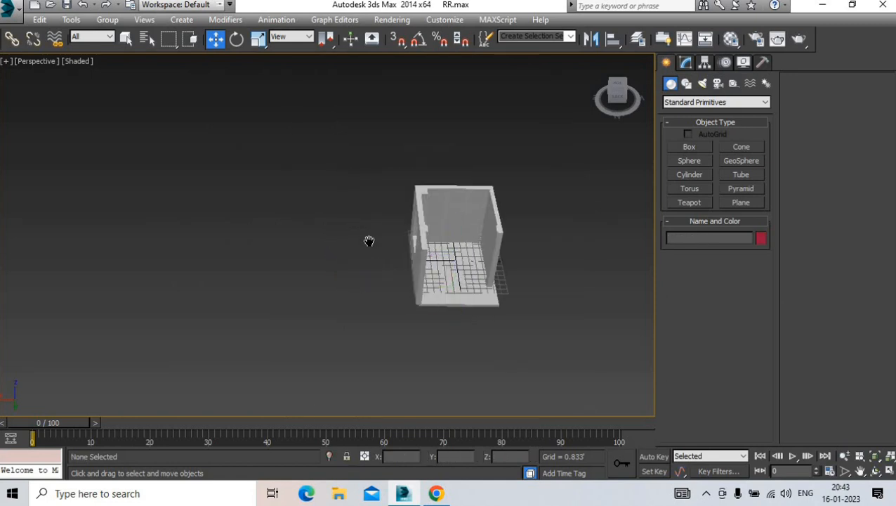
Select all the kitchen furniture together, including the cabinets, counters, hood, fridge and accessories, leaving out the separate window panel
scroll(365, 243, "down", 2)
middle_click_drag(288, 246, 371, 258)
scroll(132, 257, "up", 3)
scroll(156, 271, "up", 2)
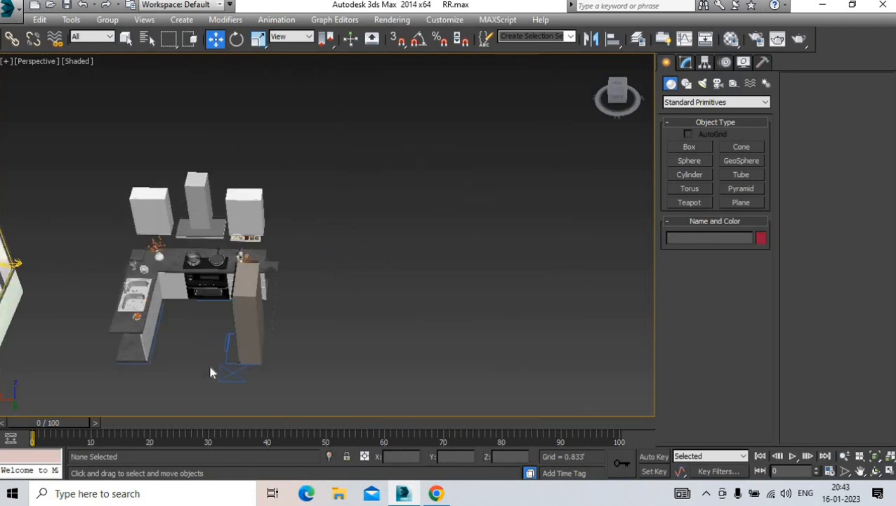
scroll(209, 362, "up", 3)
middle_click_drag(210, 362, 279, 340)
scroll(278, 339, "down", 4)
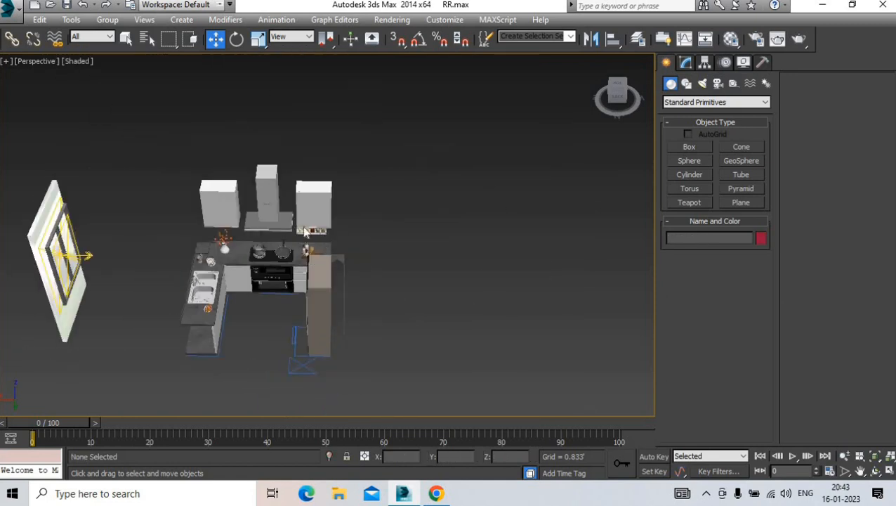
left_click_drag(166, 344, 166, 346)
scroll(193, 272, "down", 3)
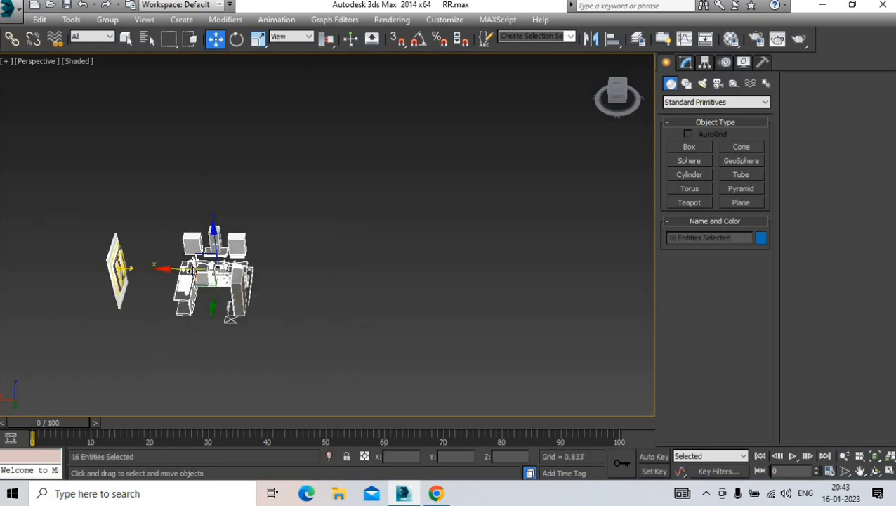
Move the selected kitchen furniture along the X axis into the room, between the side walls on the floor slab
left_click_drag(469, 304, 470, 304)
key("ctrl+z")
middle_click_drag(468, 304, 224, 280)
scroll(170, 278, "down", 3)
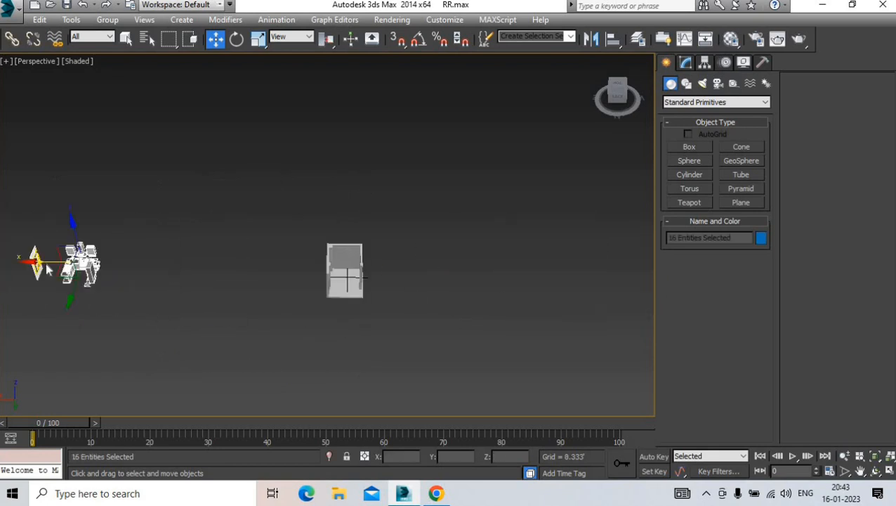
scroll(49, 268, "up", 3)
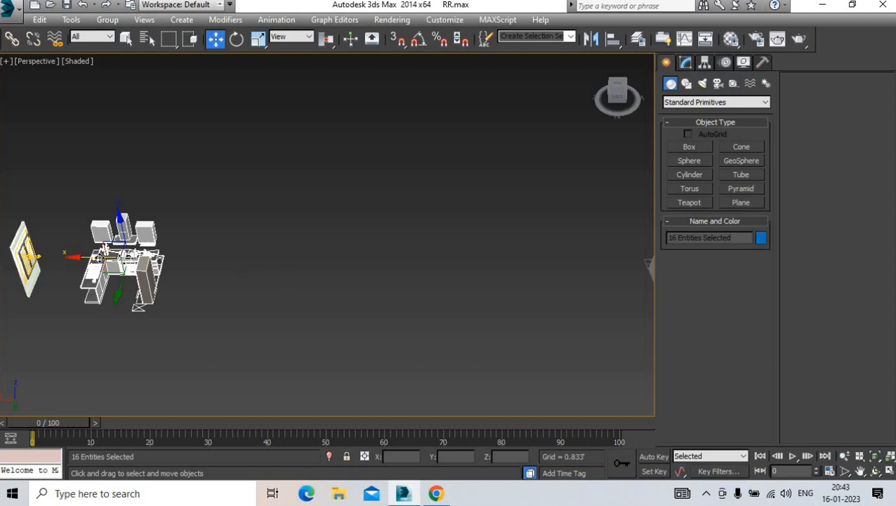
left_click_drag(98, 258, 494, 293)
middle_click_drag(494, 293, 102, 257)
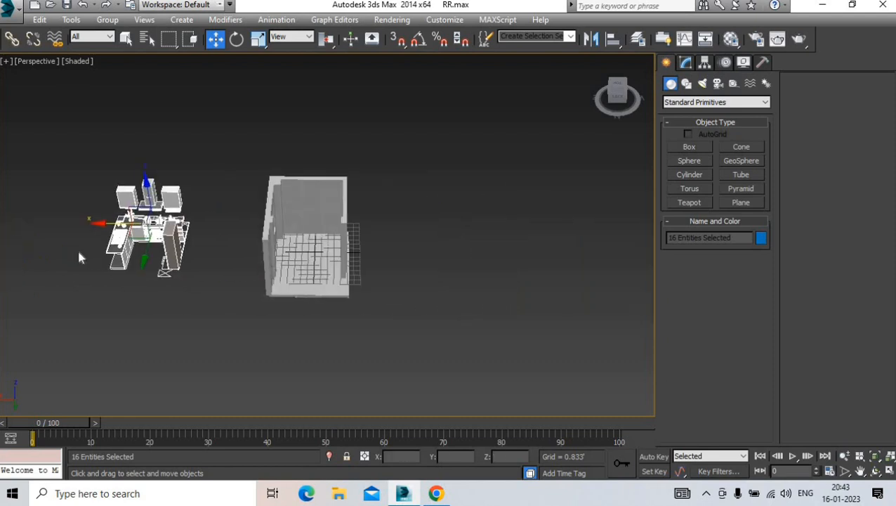
left_click_drag(123, 232, 290, 232)
scroll(300, 232, "up", 7)
middle_click_drag(305, 237, 309, 262)
middle_click_drag(309, 261, 330, 229, "alt")
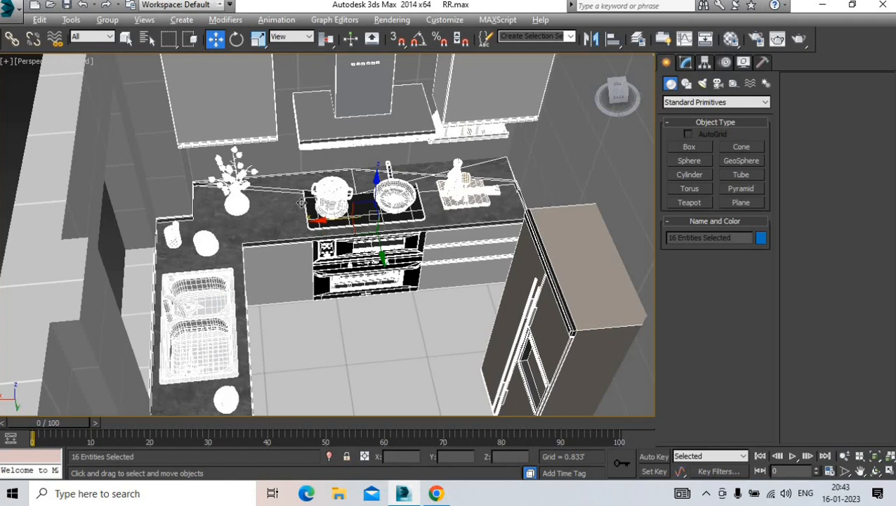
Restore the furniture selection after a stray pick and combine all the kitchen furniture into one group with the default name
middle_click_drag(300, 202, 371, 191, "alt")
left_click_drag(371, 191, 372, 195)
left_click(366, 196)
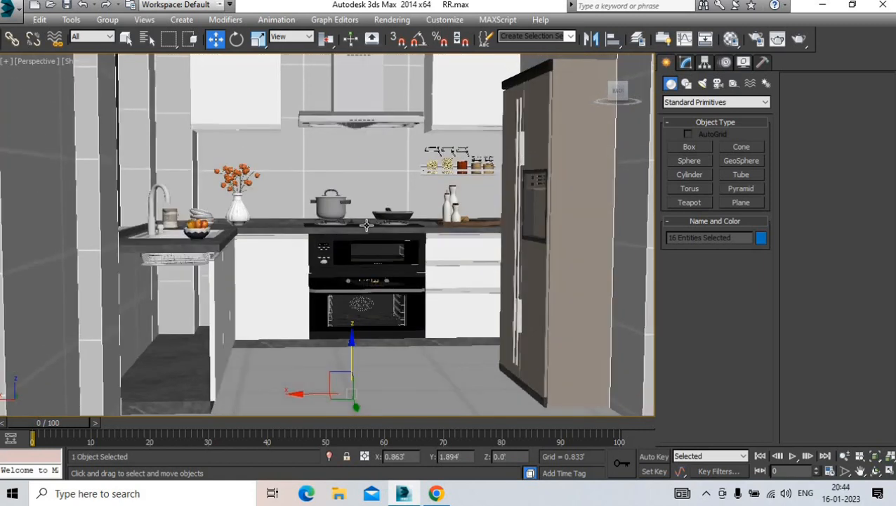
middle_click_drag(366, 200, 366, 224, "alt")
key("ctrl+z")
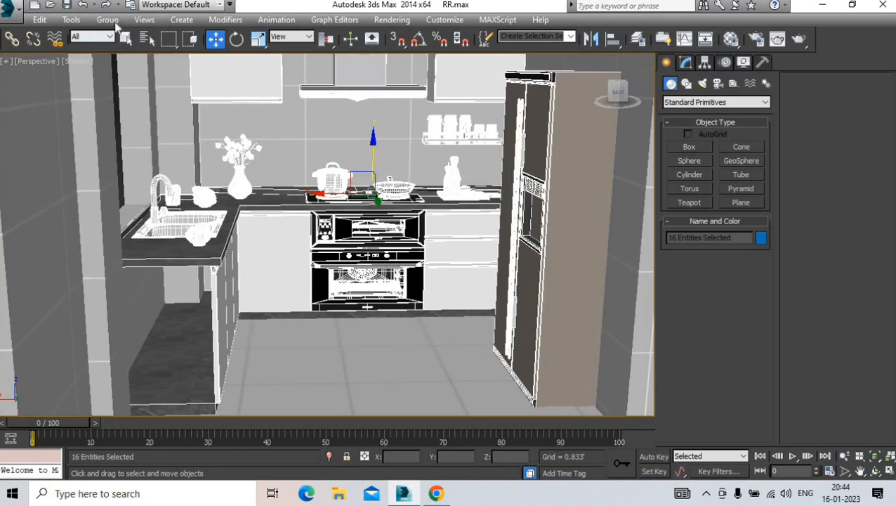
left_click(110, 20)
left_click(124, 38)
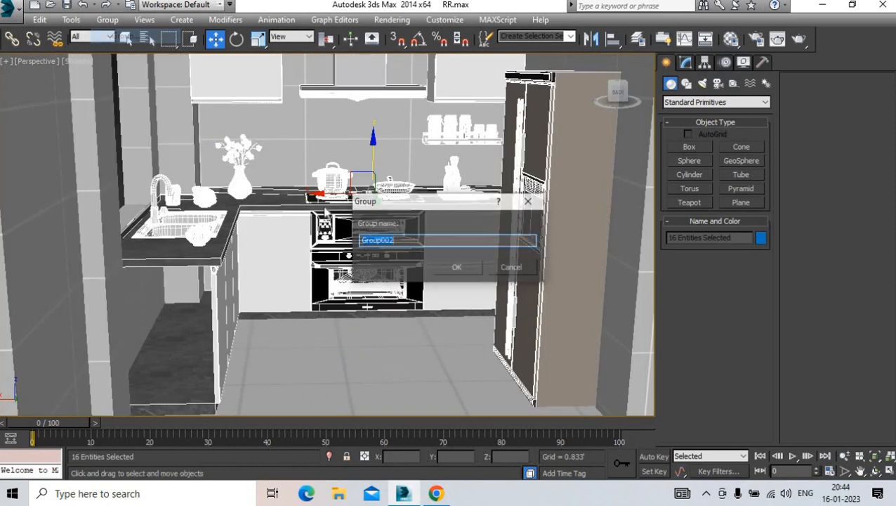
left_click(450, 269)
middle_click_drag(450, 269, 469, 184, "alt")
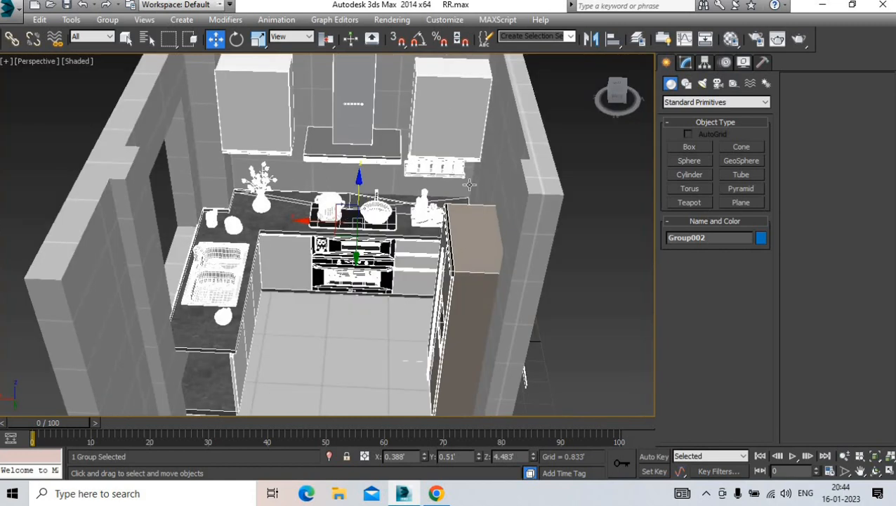
In Top view, place a target camera outside the room's open side, aimed straight at the range hood on the back wall
left_click(588, 173)
key("t")
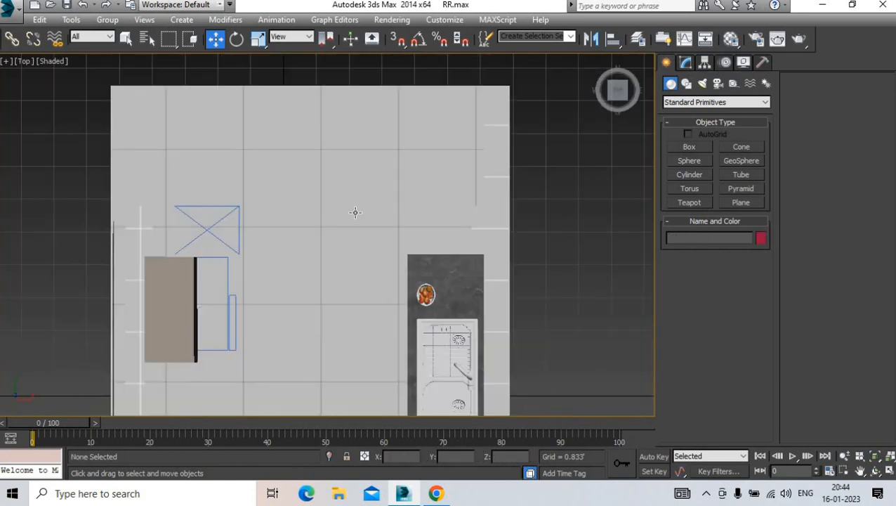
scroll(356, 232, "down", 5)
scroll(358, 242, "up", 4)
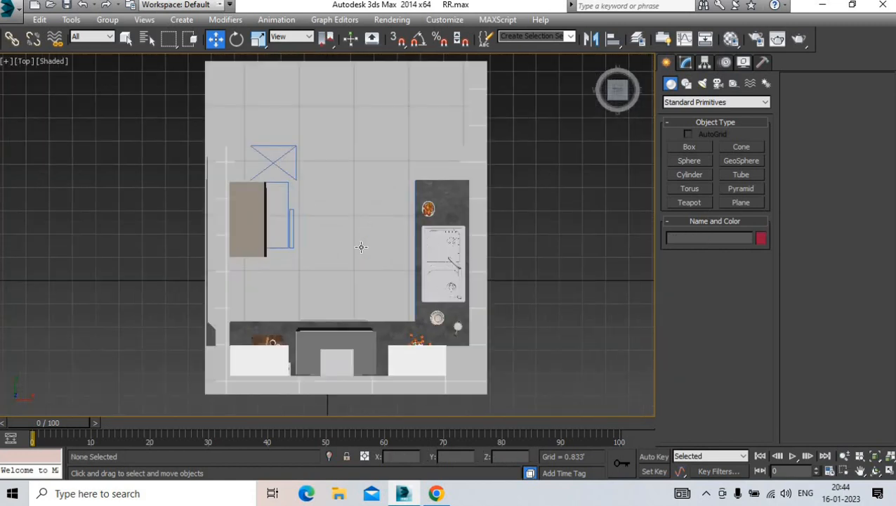
left_click(717, 83)
left_click(689, 147)
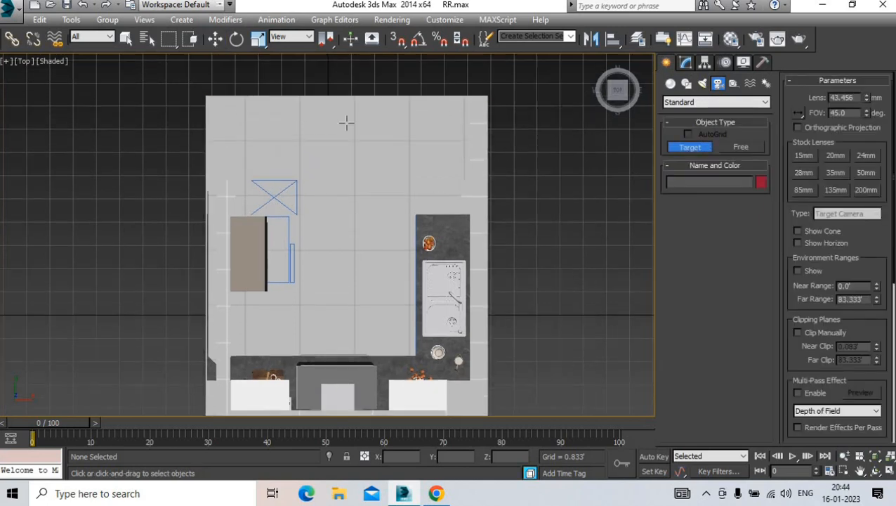
mouse_move(344, 74)
left_mouse_down()
mouse_move(366, 320)
mouse_move(350, 339)
mouse_move(344, 383)
left_mouse_up()
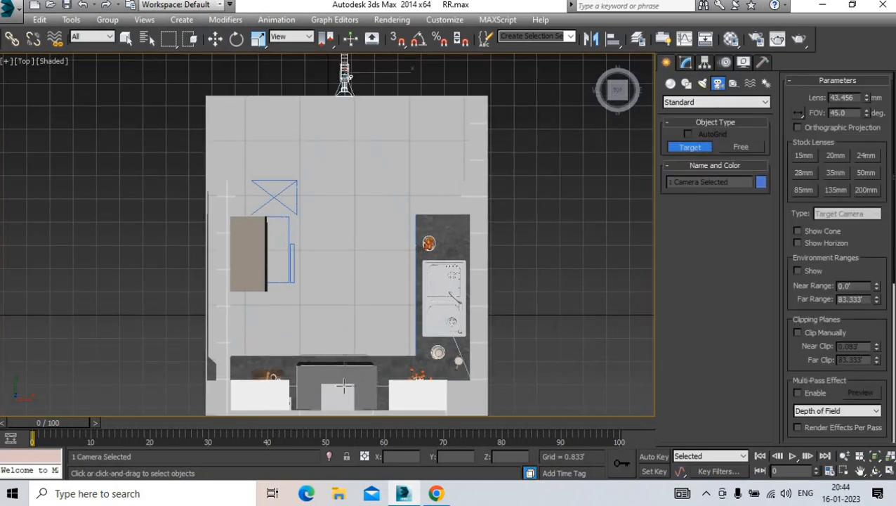
Look through the new camera, raise it to about Z 3.543' and widen its lens to 25.456 mm
key("c")
middle_click_drag(346, 311, 338, 353)
mouse_move(366, 254)
middle_mouse_down()
mouse_move(332, 309)
mouse_move(373, 301)
mouse_move(376, 312)
middle_mouse_up()
left_click(686, 63)
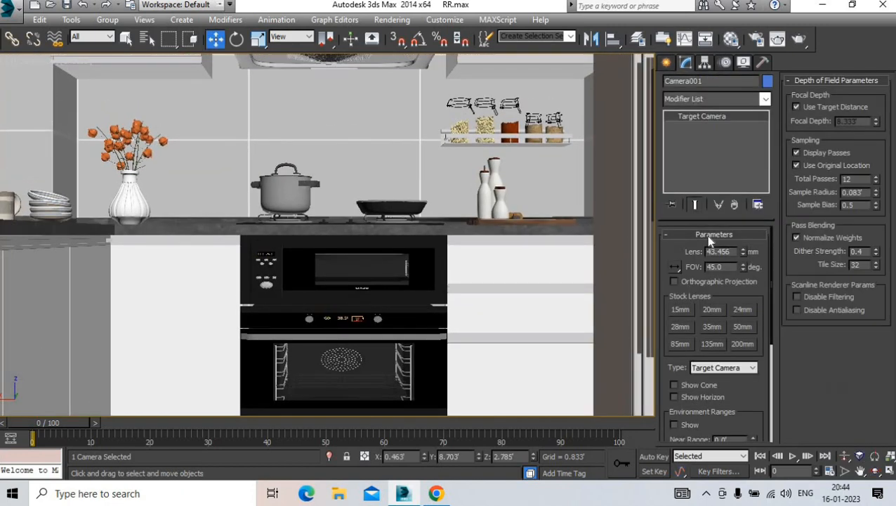
left_click_drag(742, 255, 742, 255)
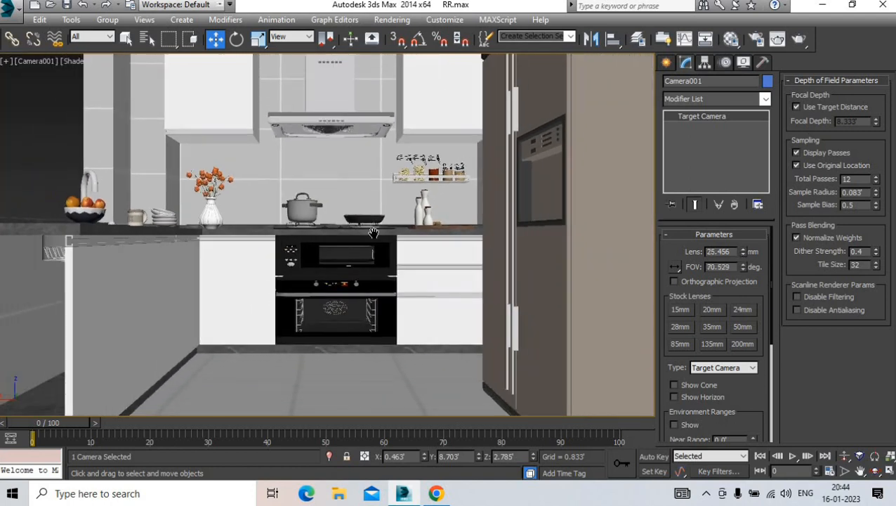
middle_click_drag(373, 223, 372, 259)
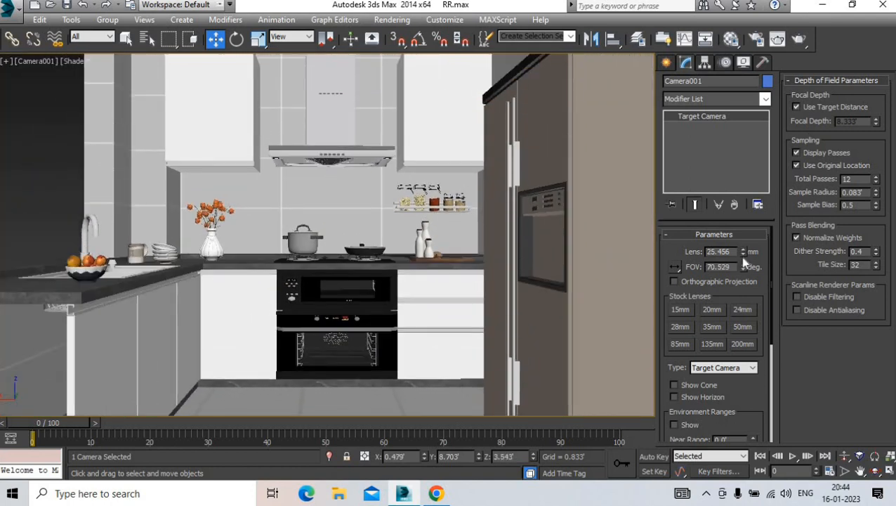
Reframe the kitchen by shifting the camera to about X 0.647' and Z 3.709', trying a 20.456 mm lens and settling on 25.456 mm
left_click_drag(742, 255, 742, 255)
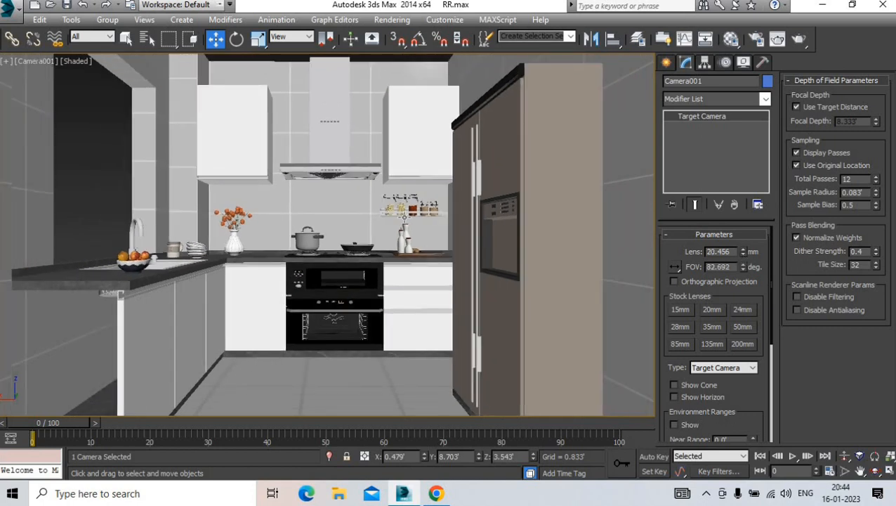
middle_click_drag(404, 224, 406, 230)
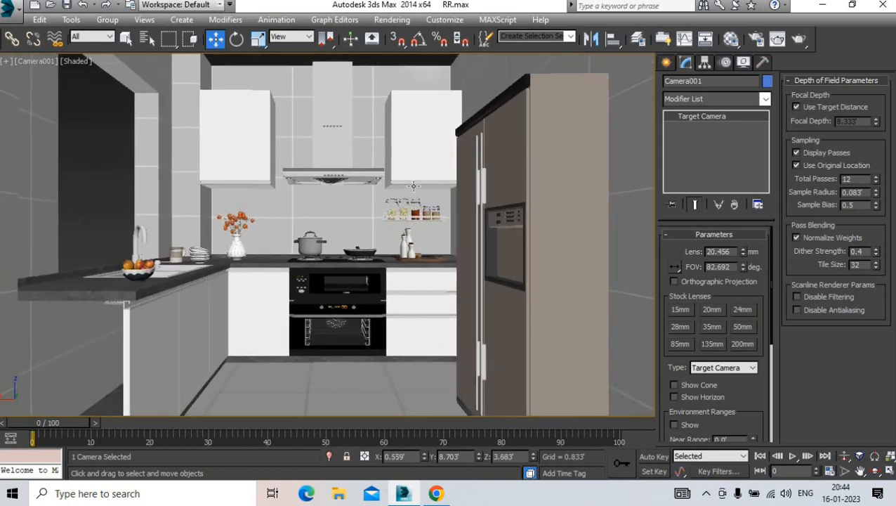
left_click(744, 250)
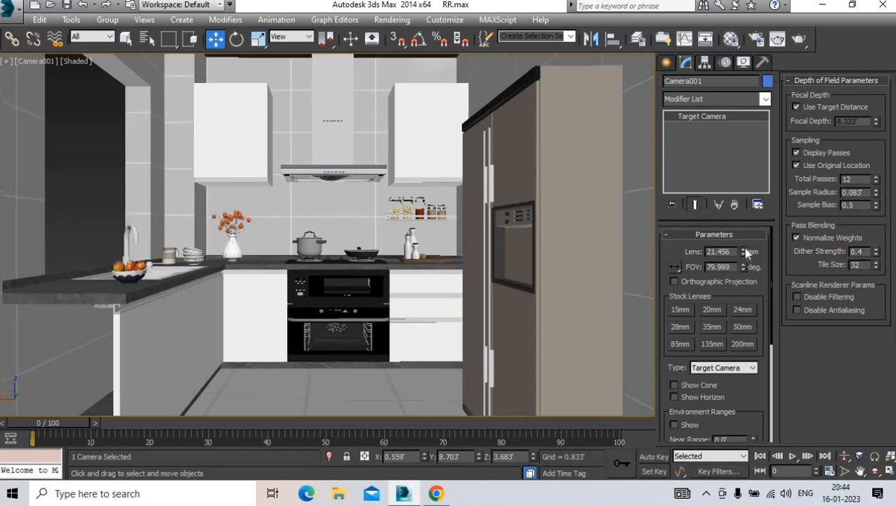
left_click(744, 249)
left_click(744, 249)
middle_click_drag(420, 254, 448, 273)
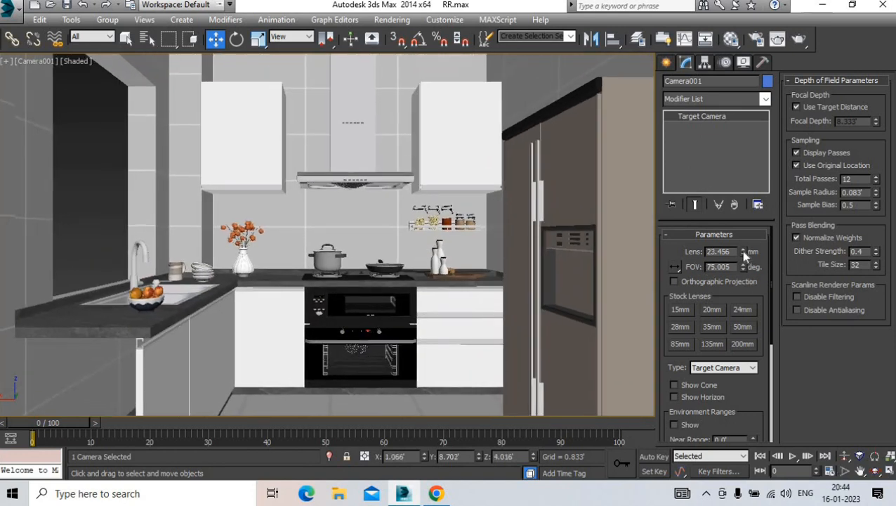
left_click(742, 249)
left_click(743, 249)
middle_click_drag(455, 240, 487, 213)
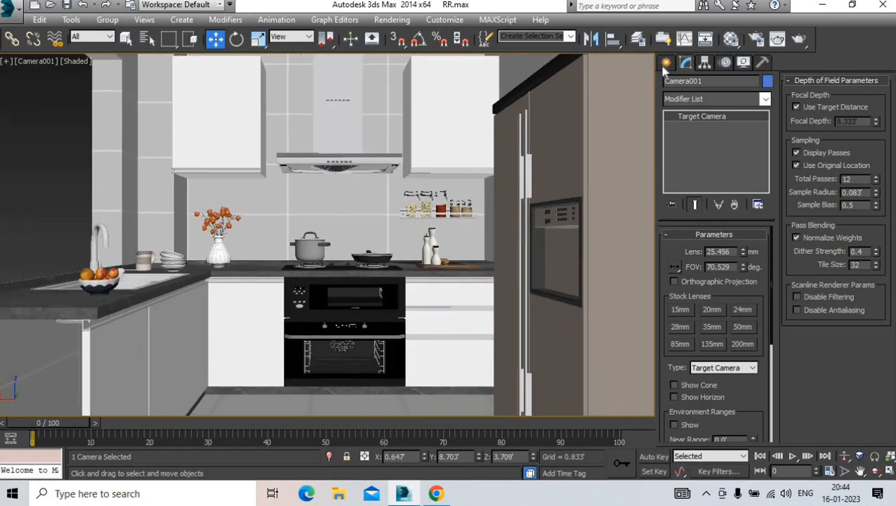
Leave camera creation, return to Perspective view of the whole room and clear the selection
left_click(665, 63)
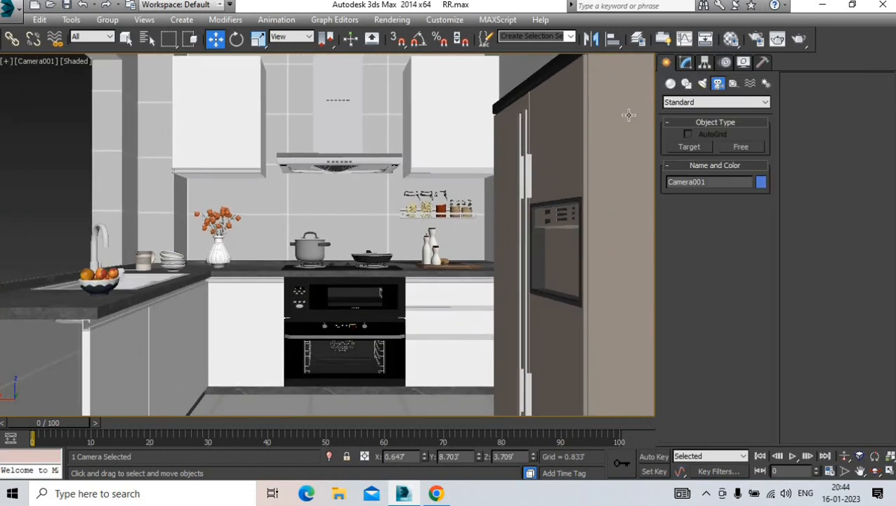
left_click(670, 84)
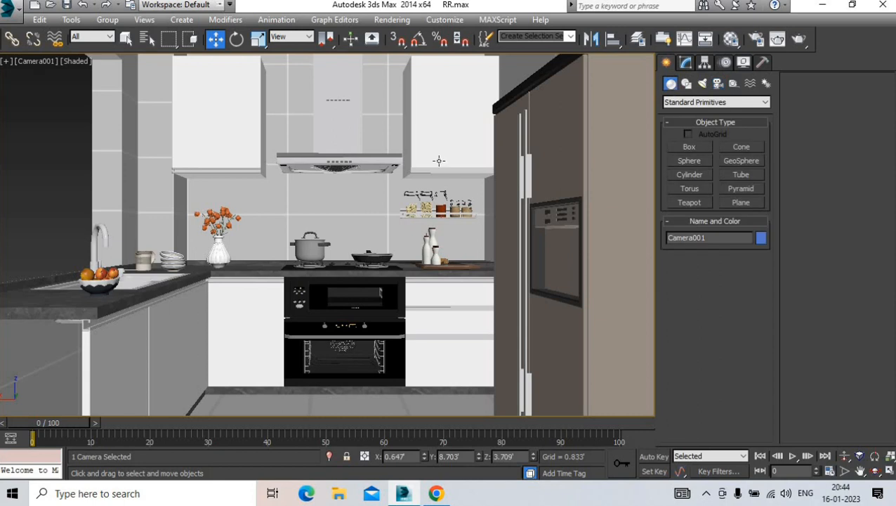
left_click(264, 394)
middle_click_drag(269, 217, 337, 248, "alt")
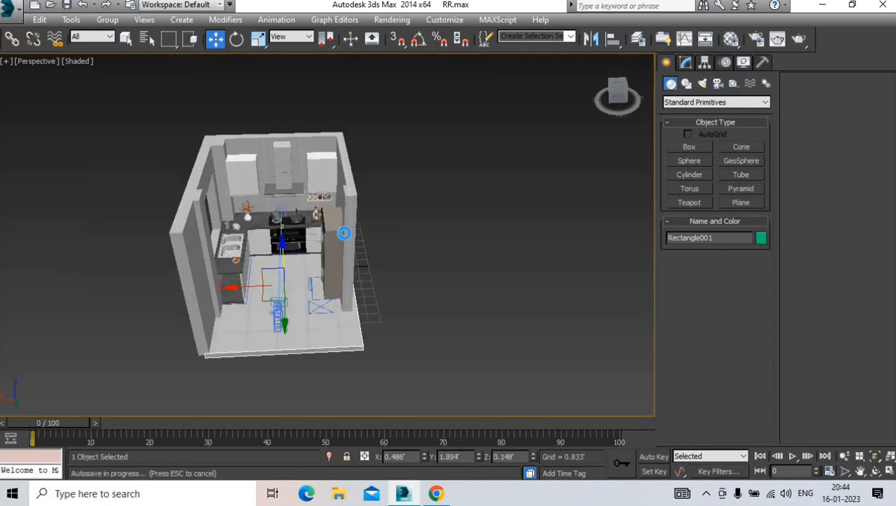
scroll(344, 233, "down", 4)
left_click(235, 224)
Select the detached window assembly together with its light, leaving out the outdoor-view backdrop panel behind it
scroll(235, 224, "up", 5)
middle_click_drag(236, 224, 361, 207)
scroll(296, 210, "down", 6)
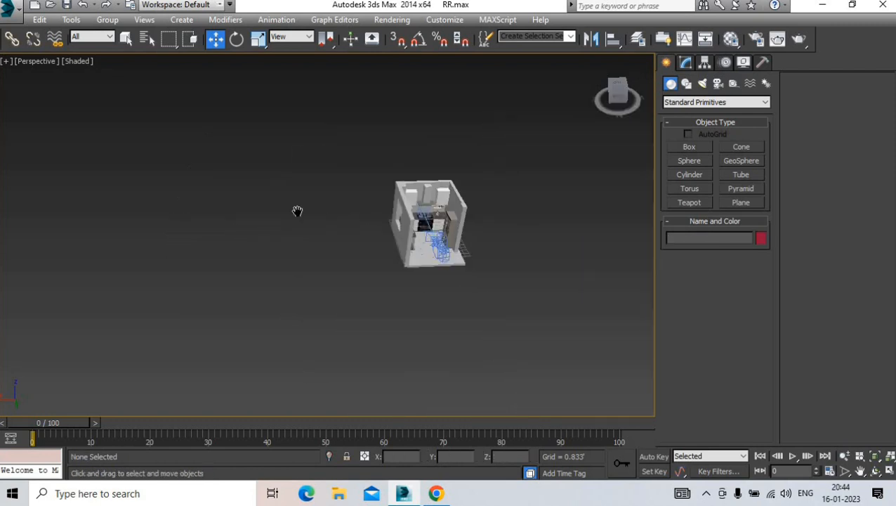
middle_click_drag(296, 210, 433, 206)
scroll(118, 233, "down", 2)
scroll(209, 214, "up", 7)
middle_click_drag(118, 233, 161, 197)
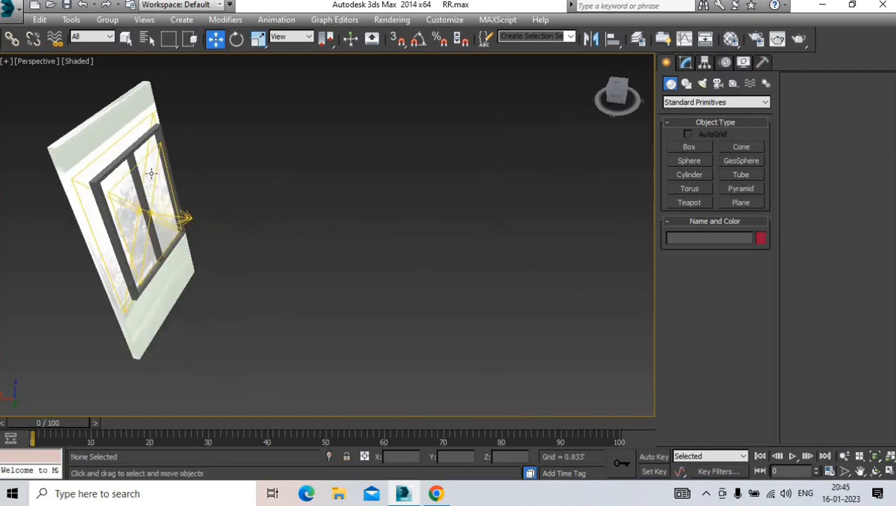
scroll(153, 175, "up", 5)
scroll(298, 156, "down", 3)
left_click_drag(298, 156, 137, 260)
scroll(141, 208, "down", 3)
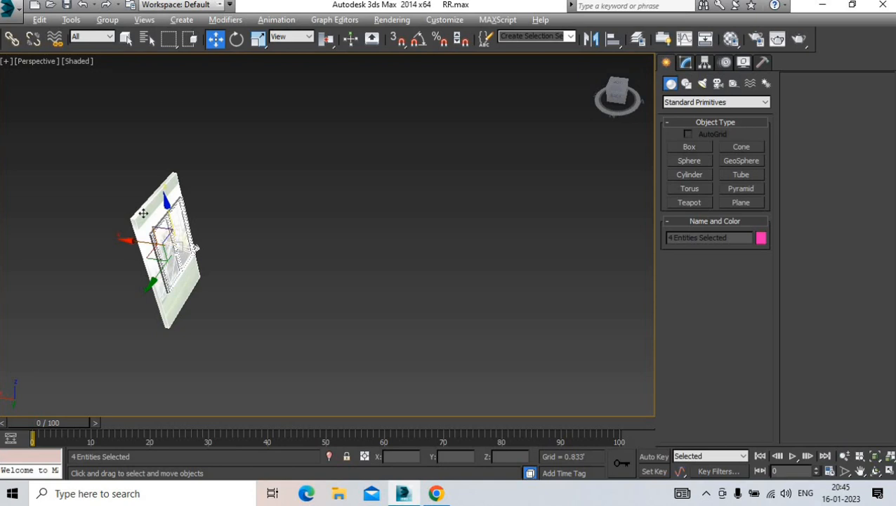
left_click(143, 214, "alt")
Slide the window parts and their light along X away from the backdrop panel, and undo the extra move
left_click_drag(253, 252, 278, 254)
middle_click_drag(278, 254, 118, 242)
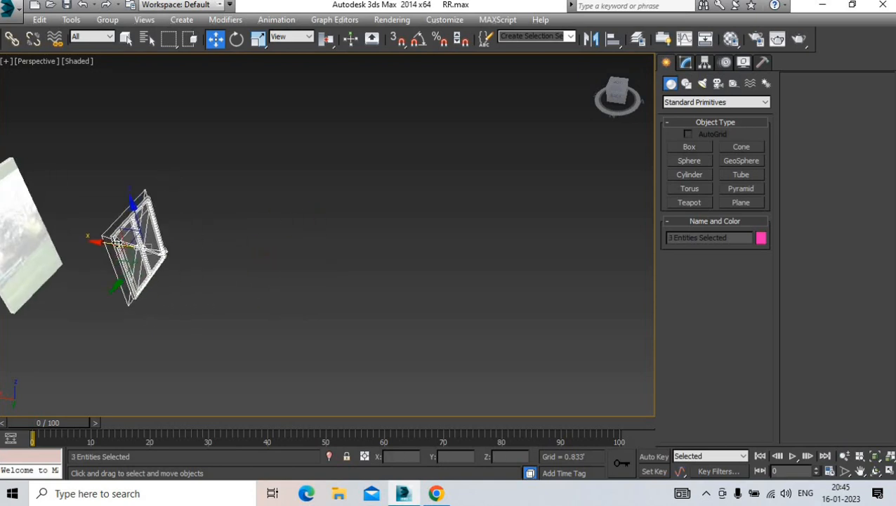
scroll(107, 241, "down", 3)
left_click(290, 242)
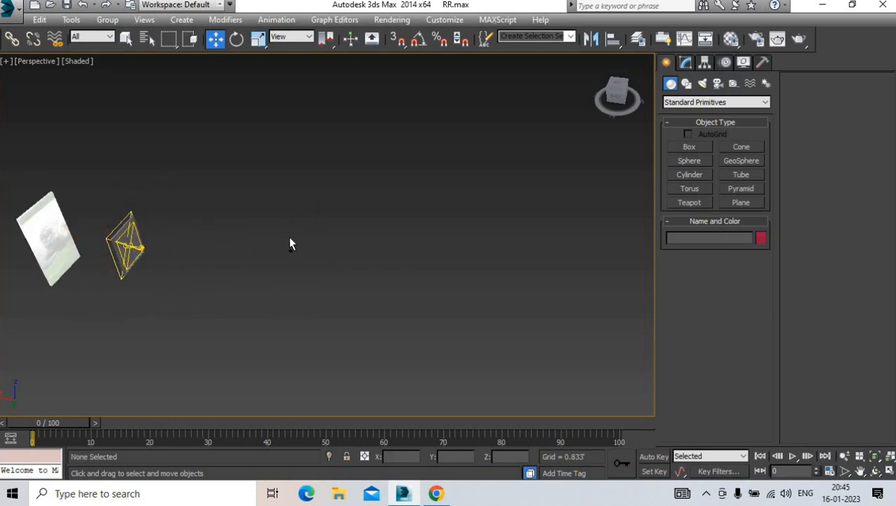
key("ctrl+z")
left_click_drag(183, 259, 491, 280)
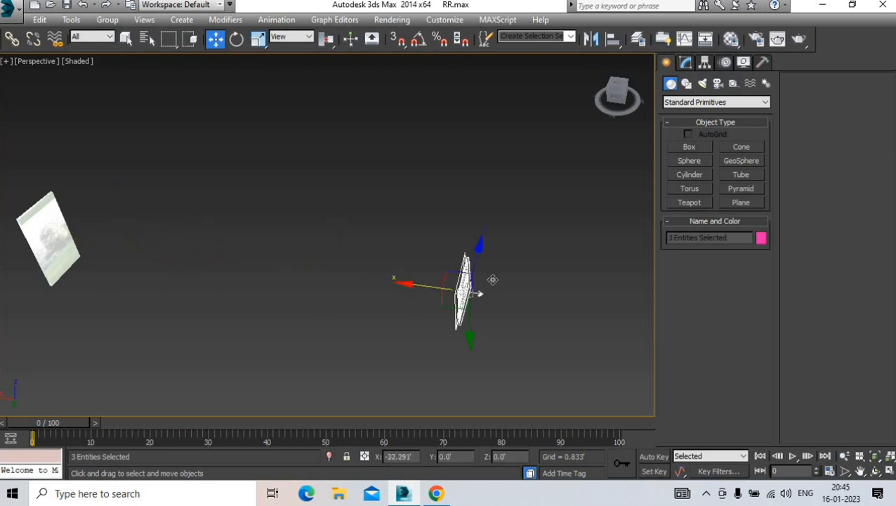
key("ctrl+z")
Move the window parts and light along X across the scene to the opening in the room's side wall
middle_click_drag(451, 270, 125, 229)
scroll(125, 229, "down", 3)
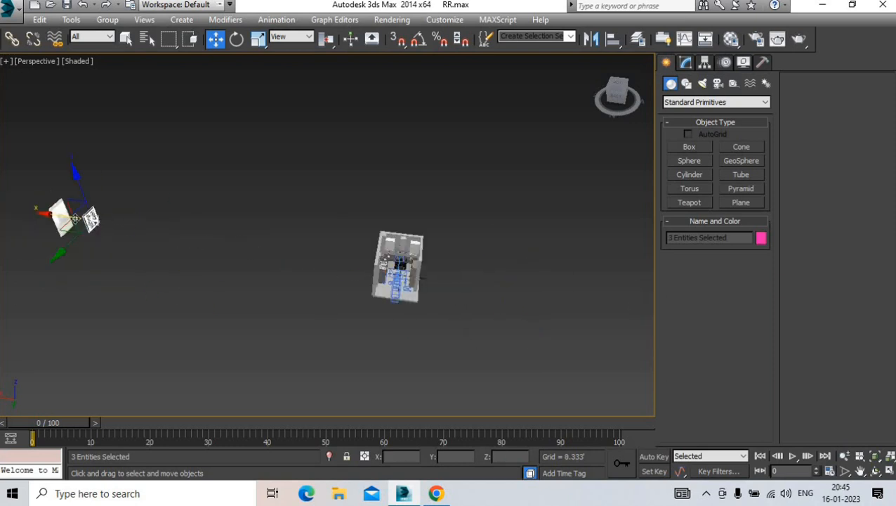
left_click_drag(75, 219, 469, 262)
scroll(314, 252, "up", 2)
scroll(338, 252, "up", 3)
middle_click_drag(421, 218, 180, 198, "alt")
left_click_drag(202, 194, 285, 239)
Nudge the window parts along X so they sit inside the wall opening above the sink, and check the camera view
middle_click_drag(284, 239, 534, 246, "alt")
scroll(282, 260, "up", 10)
scroll(280, 265, "down", 10)
scroll(300, 301, "up", 8)
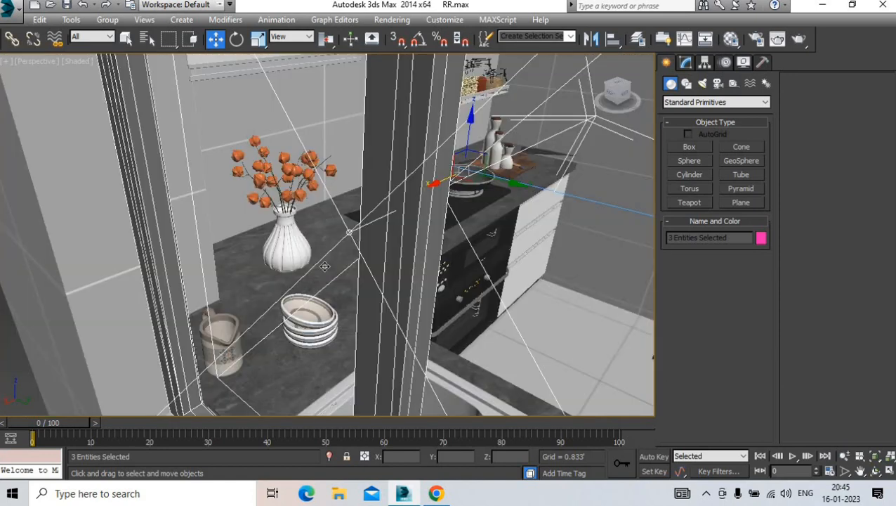
scroll(302, 281, "down", 8)
scroll(300, 255, "up", 3)
left_click_drag(288, 253, 279, 257)
middle_click_drag(160, 266, 271, 282, "alt")
key("c")
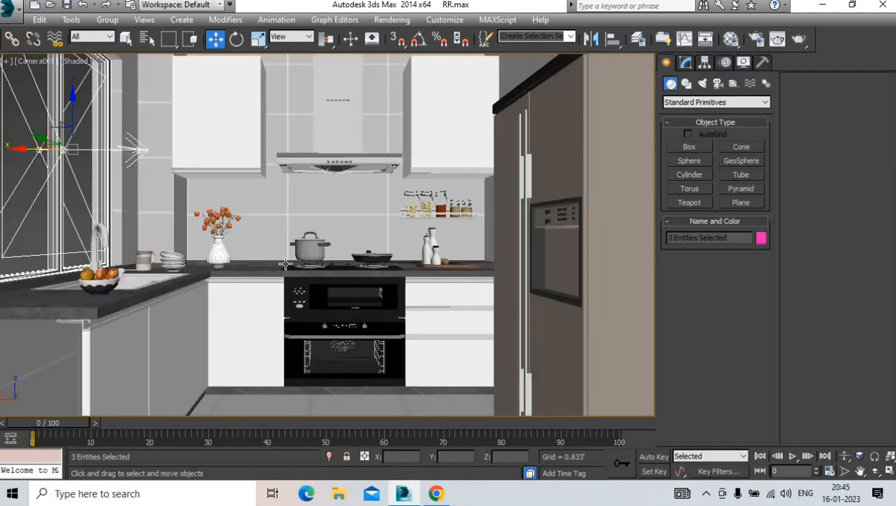
In Perspective view, move the outdoor backdrop panel along X to just outside the window wall, at about X 6.234'
key("p")
scroll(285, 264, "down", 5)
middle_click_drag(323, 230, 328, 260, "alt")
left_click(297, 139)
middle_click_drag(368, 214, 572, 270)
scroll(191, 247, "down", 3)
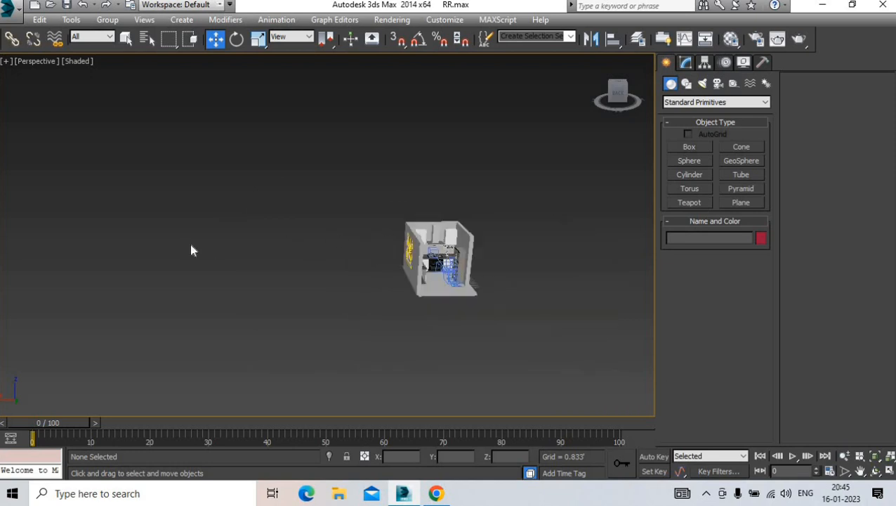
scroll(191, 250, "down", 4)
scroll(90, 254, "up", 2)
left_click(78, 253)
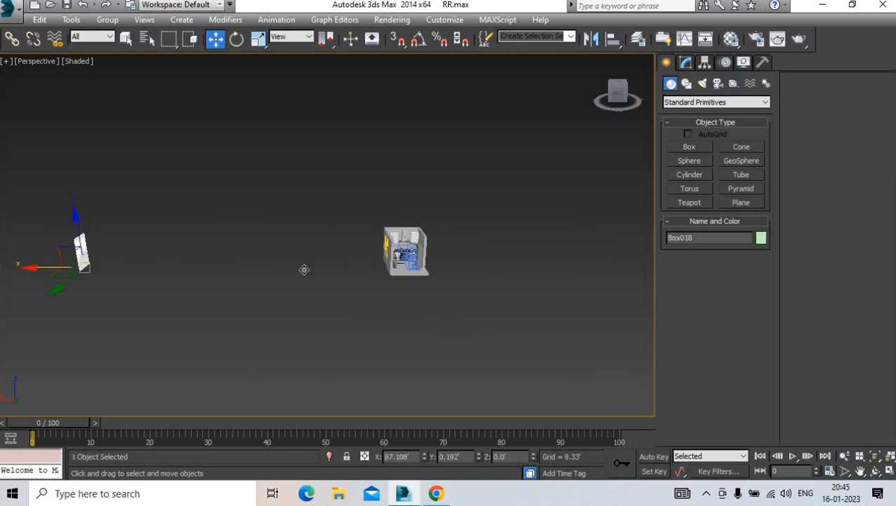
left_click_drag(304, 270, 371, 267)
Shift the backdrop panel closer to the outside of the window wall, to about X 5.922', and check the camera view
scroll(372, 266, "up", 4)
middle_click_drag(390, 267, 421, 270, "alt")
scroll(418, 269, "up", 4)
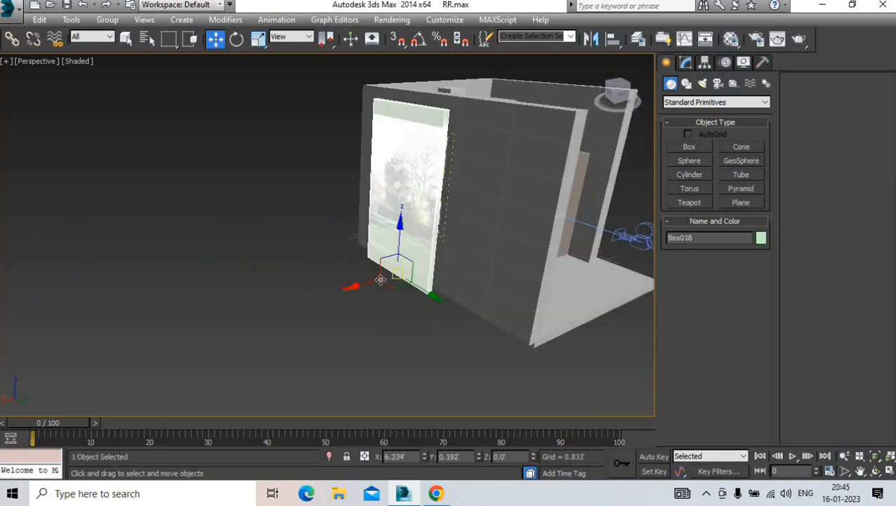
mouse_move(380, 280)
left_mouse_down()
mouse_move(410, 270)
mouse_move(385, 277)
left_mouse_up()
key("c")
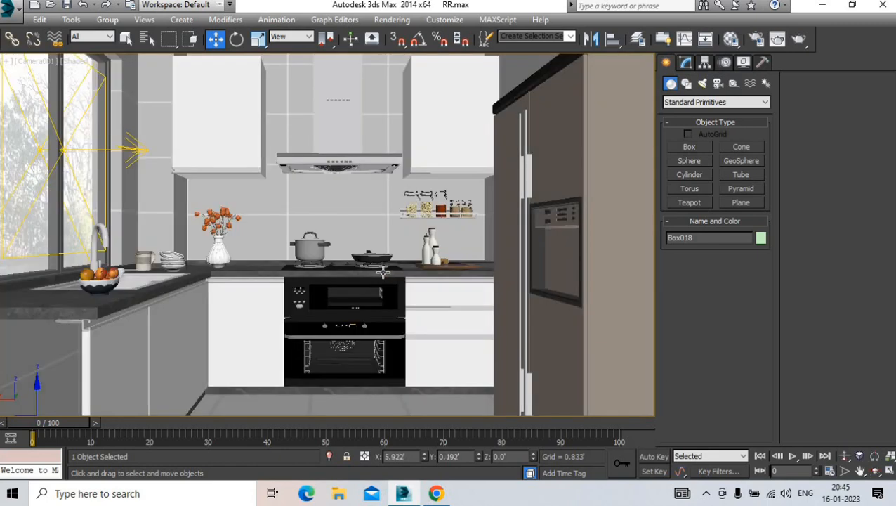
In Top view, isolate the room's wall object and clear the selection
key("t")
scroll(422, 218, "down", 3)
left_click(451, 210)
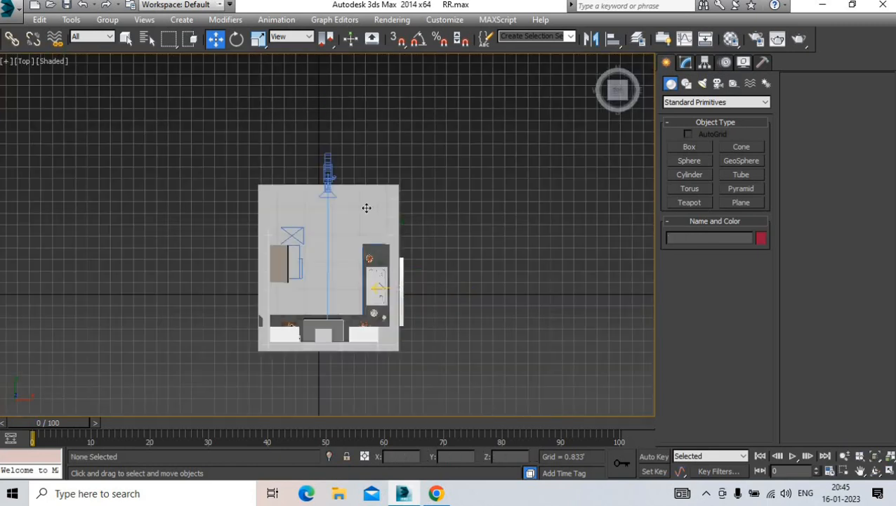
left_click(366, 208)
scroll(400, 225, "up", 3)
left_click(390, 221)
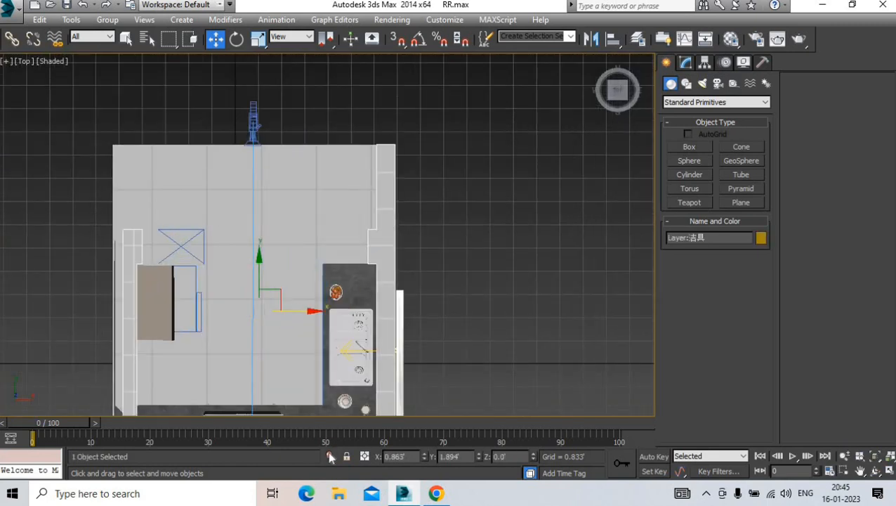
left_click(330, 456)
left_click(398, 296)
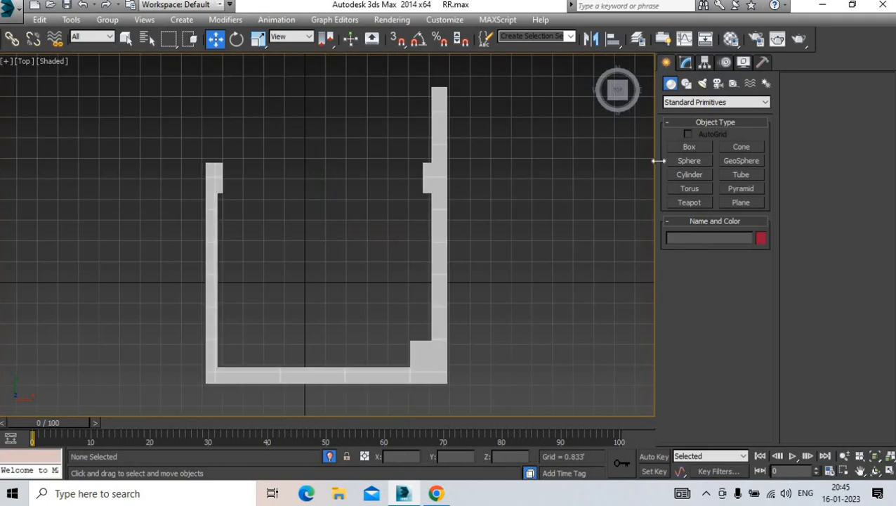
Draw a rectangle snapped to the walls' outer corners, 11.978' by 9.767', then turn snapping off and return to Perspective view
left_click(686, 83)
left_click(741, 157)
left_click(397, 39)
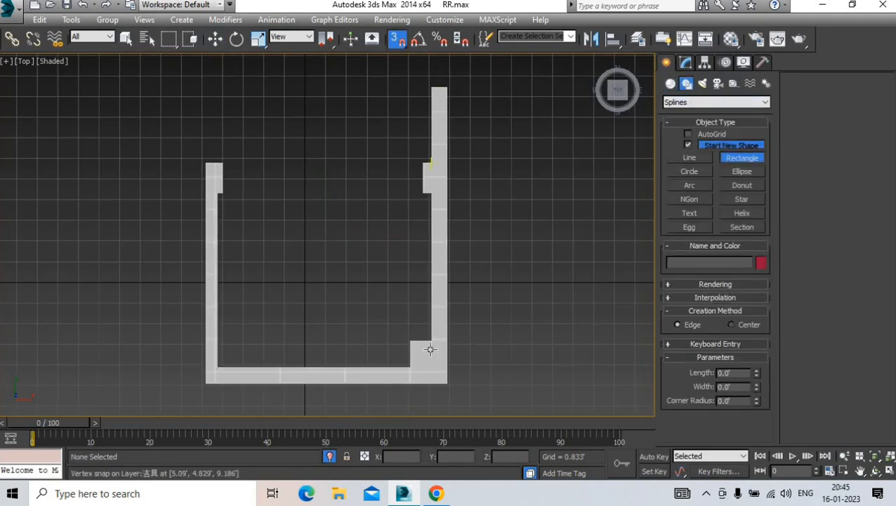
mouse_move(447, 86)
left_mouse_down()
mouse_move(236, 331)
mouse_move(207, 379)
left_mouse_up()
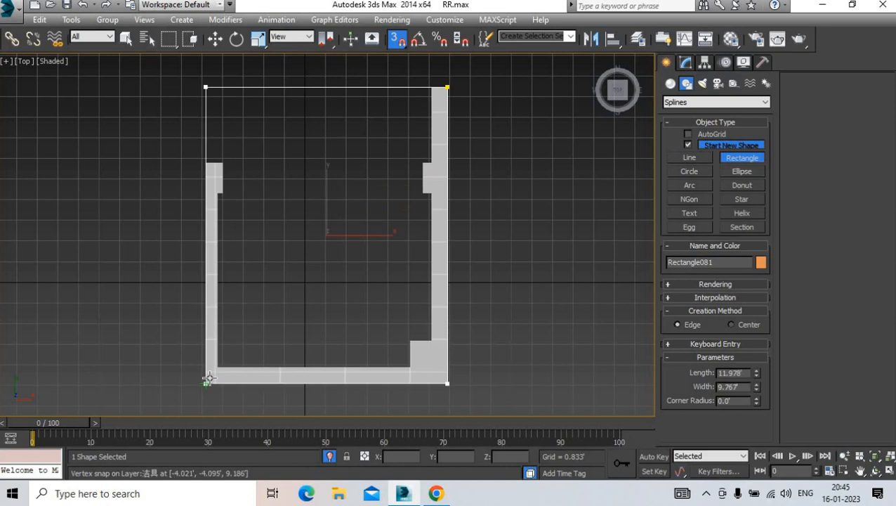
key("p")
key("w")
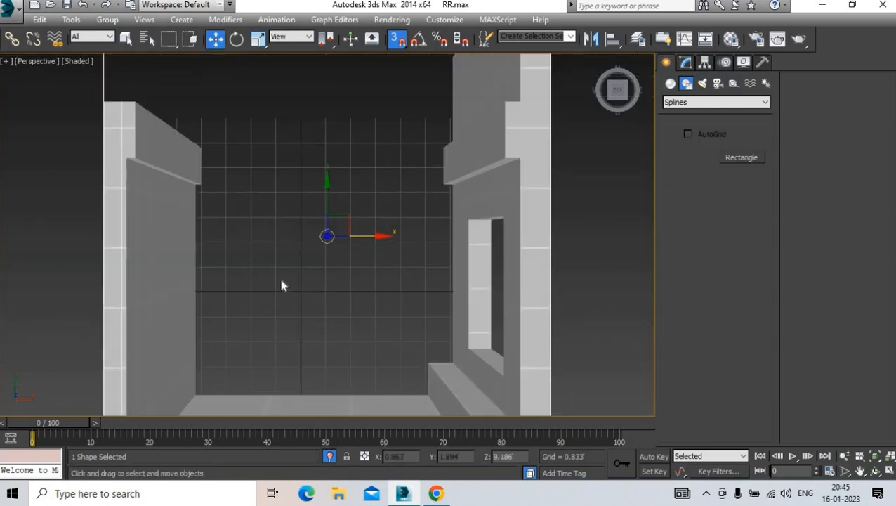
scroll(281, 279, "down", 5)
middle_click_drag(281, 279, 349, 126, "alt")
left_click(398, 40)
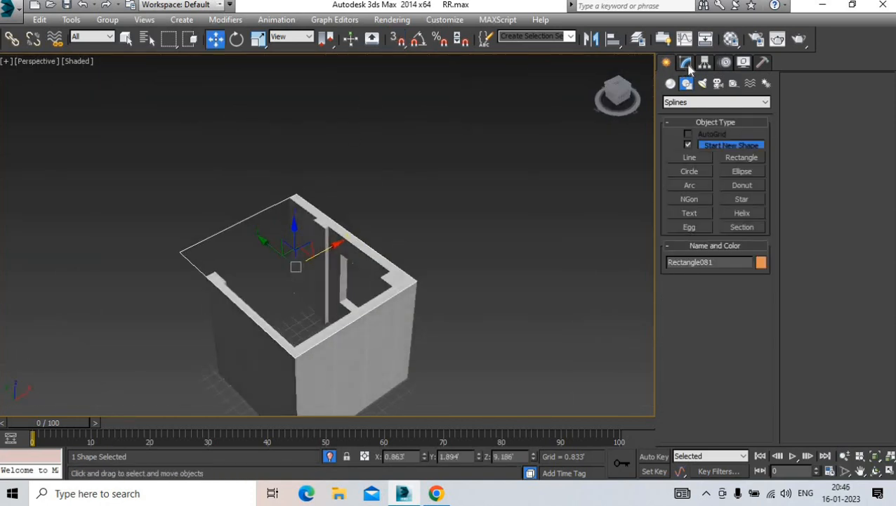
Enable the rectangle in renderer and viewport with a rectangular section 0.5' long and 1.604' wide
left_click(686, 62)
left_click(674, 236)
left_click(669, 253)
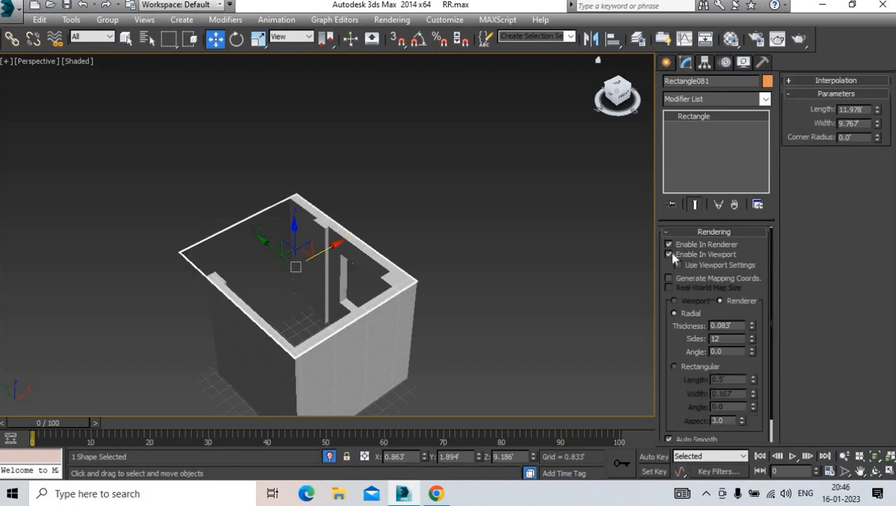
left_click(673, 366)
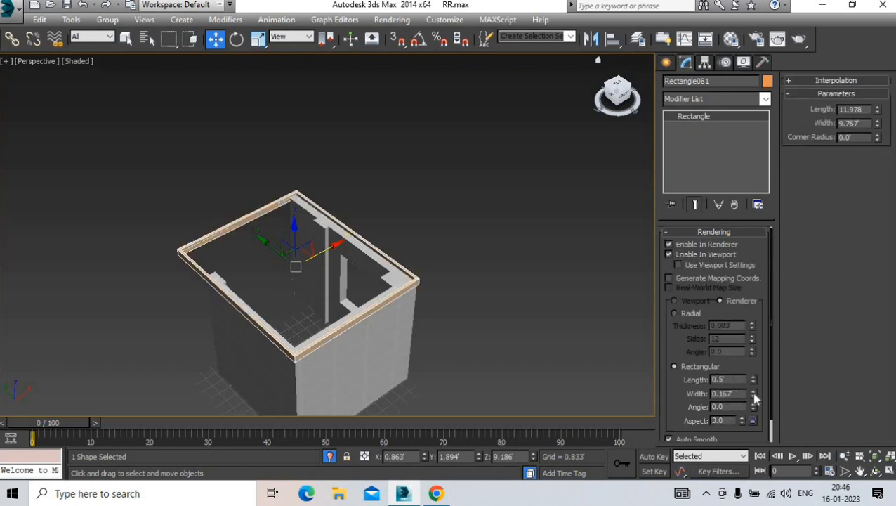
left_click(753, 392)
left_click_drag(743, 359, 739, 276)
left_click_drag(753, 368, 769, 316)
left_click_drag(756, 370, 347, 242)
In Top view, convert the ceiling frame to an Editable Poly and enter vertex editing
key("t")
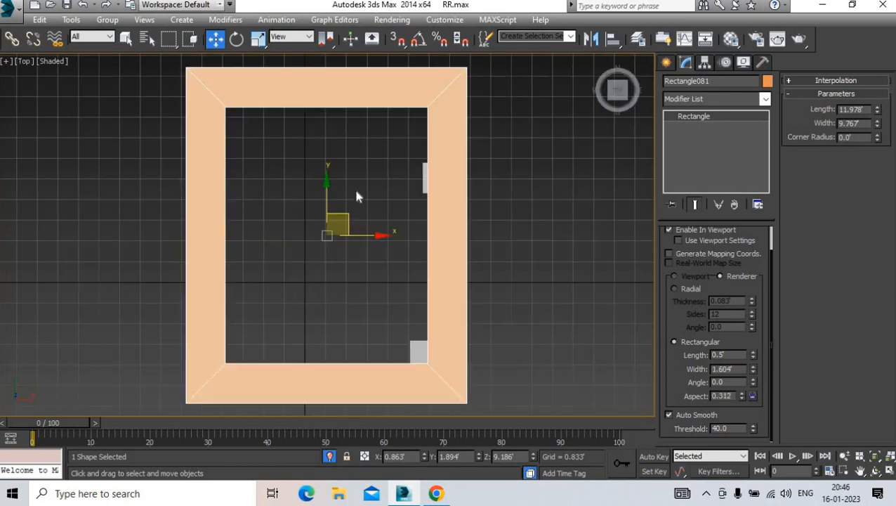
scroll(379, 191, "down", 3)
right_click(398, 186)
mouse_move(450, 310)
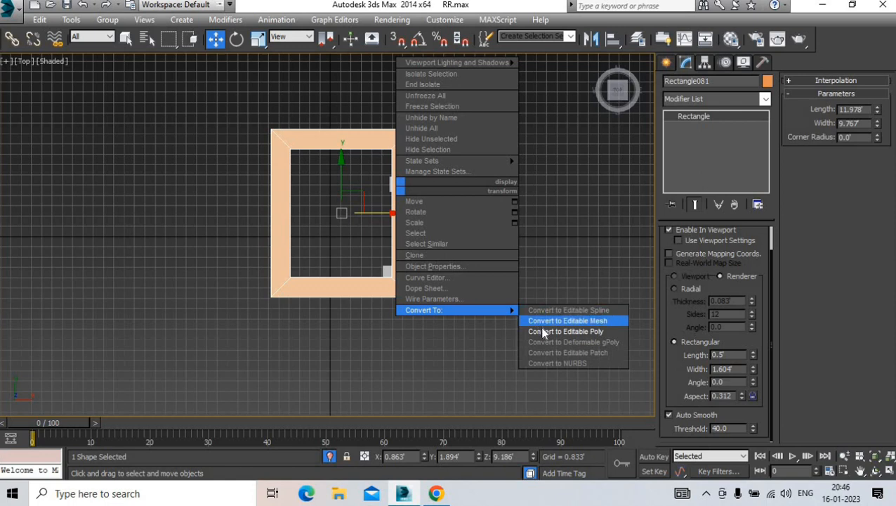
left_click(540, 329)
left_click(683, 250)
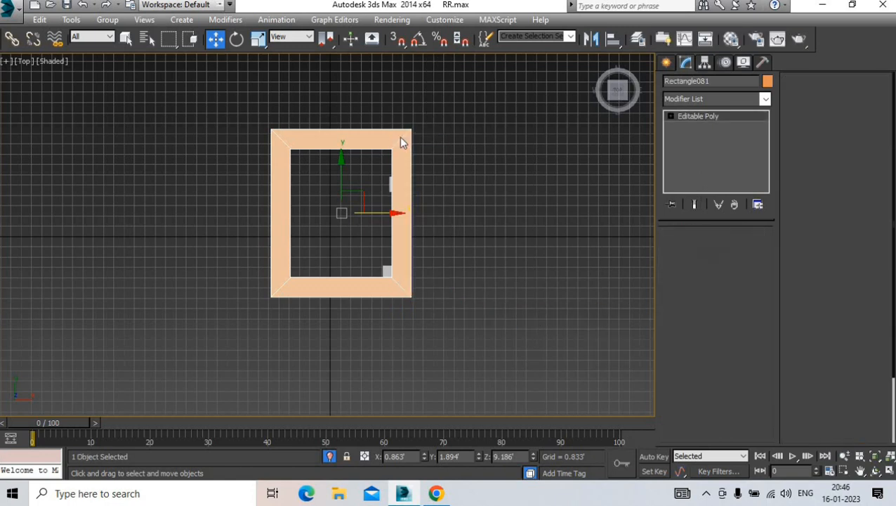
Move the frame's inner vertices on the room's open side inward to about Y 5.29'
scroll(399, 137, "up", 2)
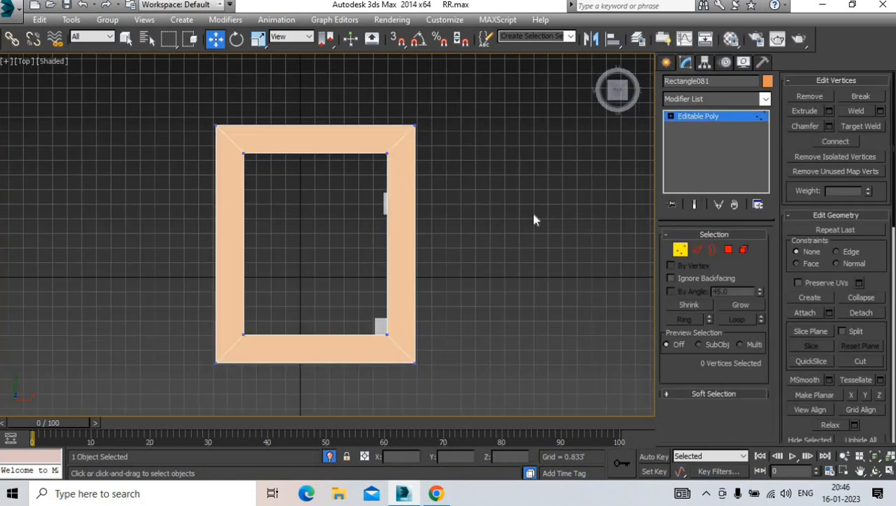
left_click(681, 251)
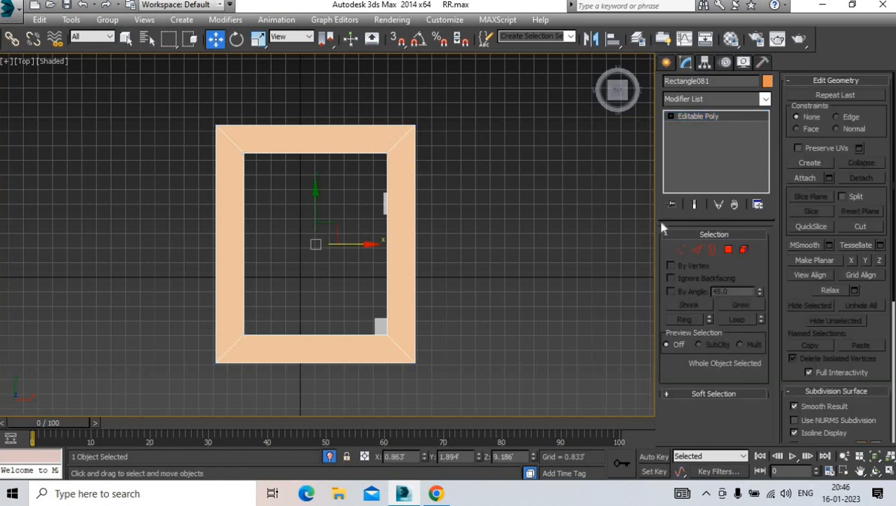
left_click(681, 251)
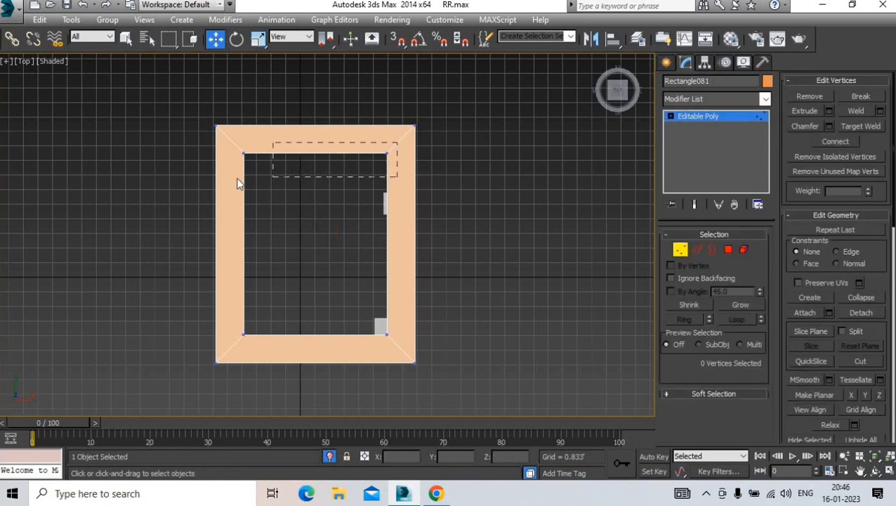
left_click_drag(238, 184, 238, 181)
left_click_drag(314, 130, 372, 163)
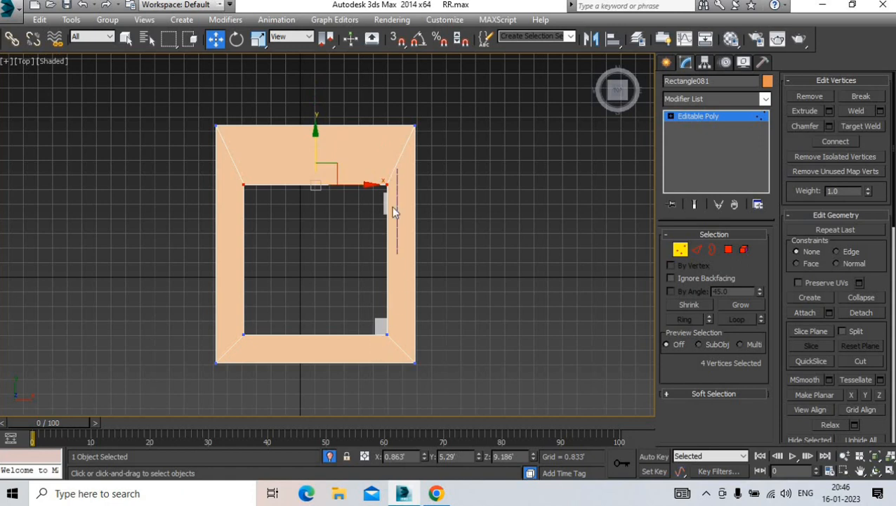
Narrow the ceiling opening by moving its inner side vertices to about X 3.462' and X -1.164'
left_click_drag(385, 316, 385, 317)
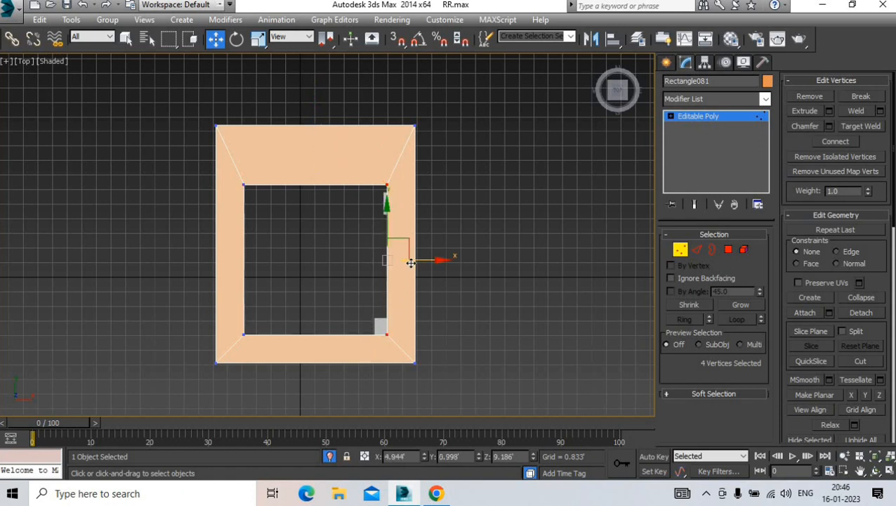
left_click_drag(410, 262, 379, 262)
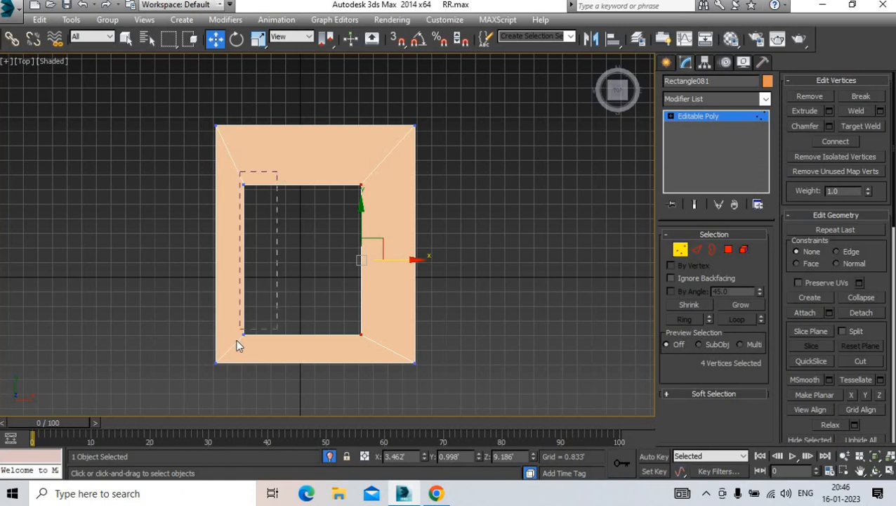
left_click_drag(237, 345, 238, 335)
left_click_drag(279, 259, 316, 260)
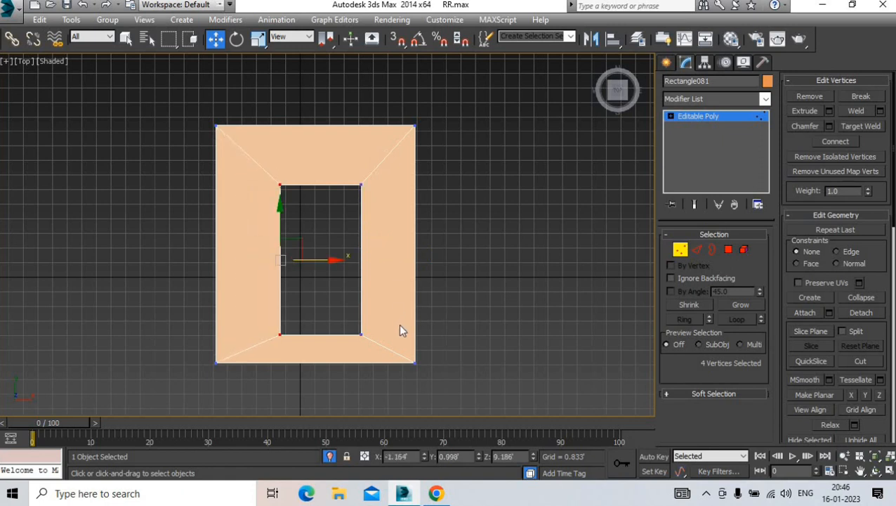
Move the inner vertices near the back wall inward to about Y -1.802', and inspect the ceiling in Camera and Perspective views
left_click_drag(256, 353, 321, 281)
key("p")
key("c")
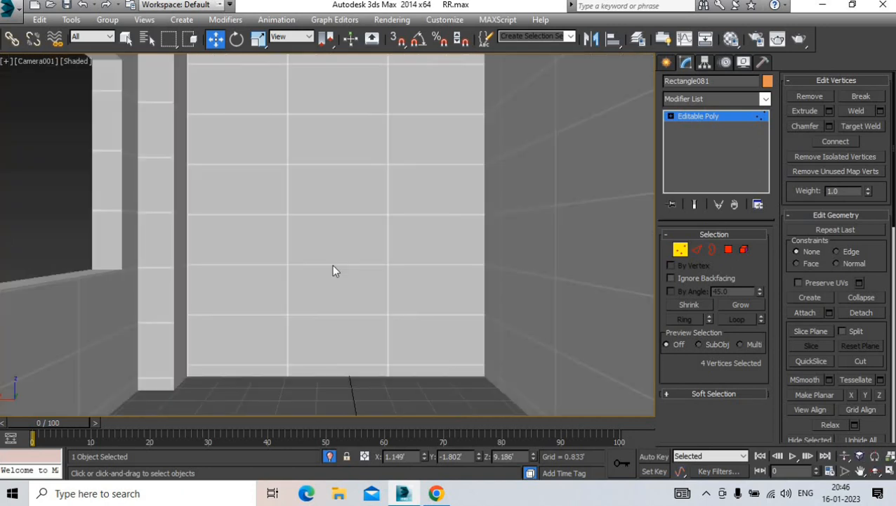
key("p")
middle_click_drag(341, 263, 349, 340)
scroll(348, 247, "down", 3)
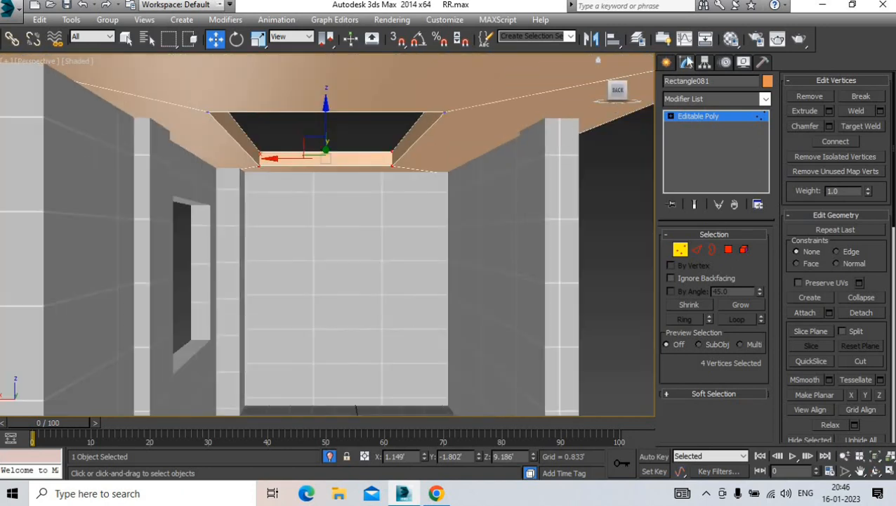
Exit vertex editing and scale the ceiling frame's thickness down to about 67.8% along Z
left_click(666, 63)
middle_click_drag(257, 181, 336, 175, "alt")
left_click(258, 38)
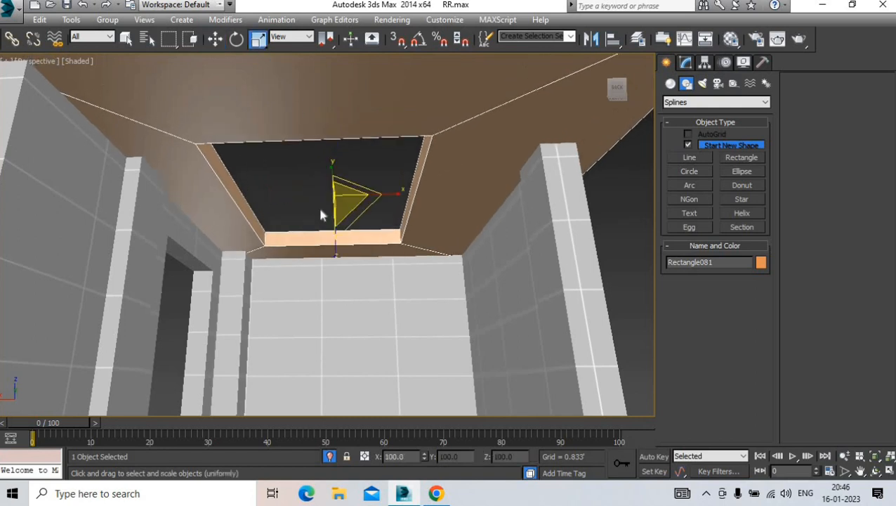
left_click_drag(330, 242, 335, 227)
mouse_move(324, 228)
middle_mouse_down("alt")
mouse_move(312, 224)
mouse_move(337, 230)
middle_mouse_up("alt")
scroll(333, 247, "up", 3)
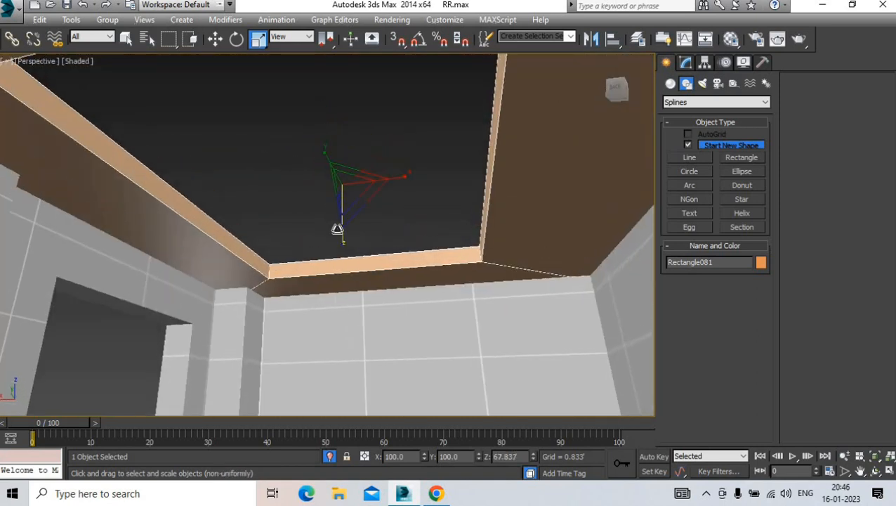
Lower the ceiling frame to about Z 8.287' and thin it further to about 52.8% along Z
key("w")
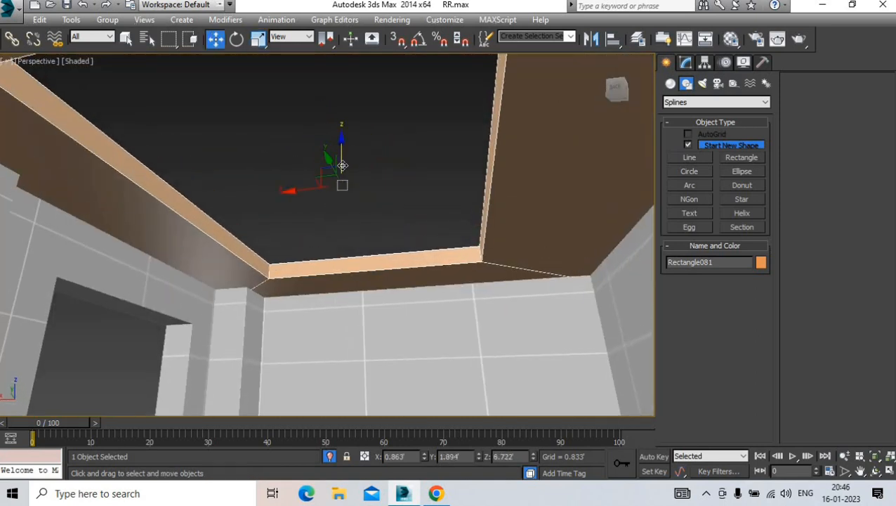
left_click_drag(341, 166, 342, 184)
key("r")
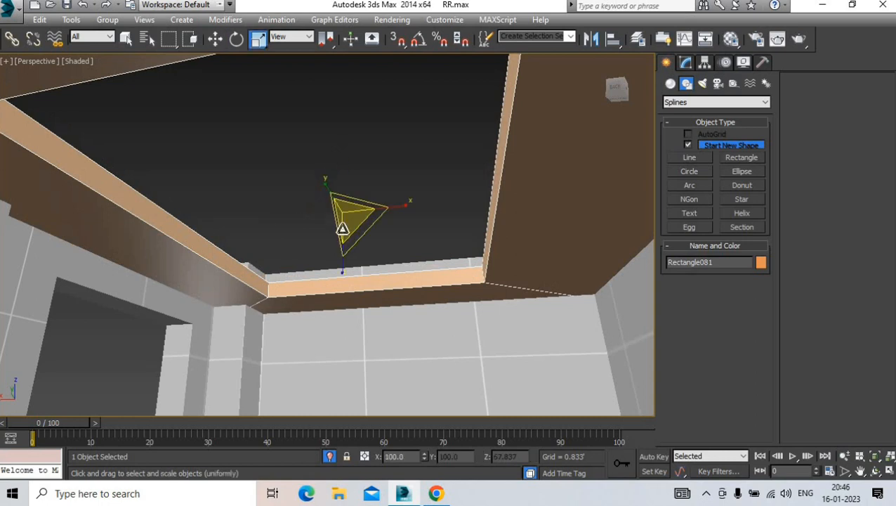
mouse_move(342, 227)
left_mouse_down()
mouse_move(342, 253)
mouse_move(342, 245)
left_mouse_up()
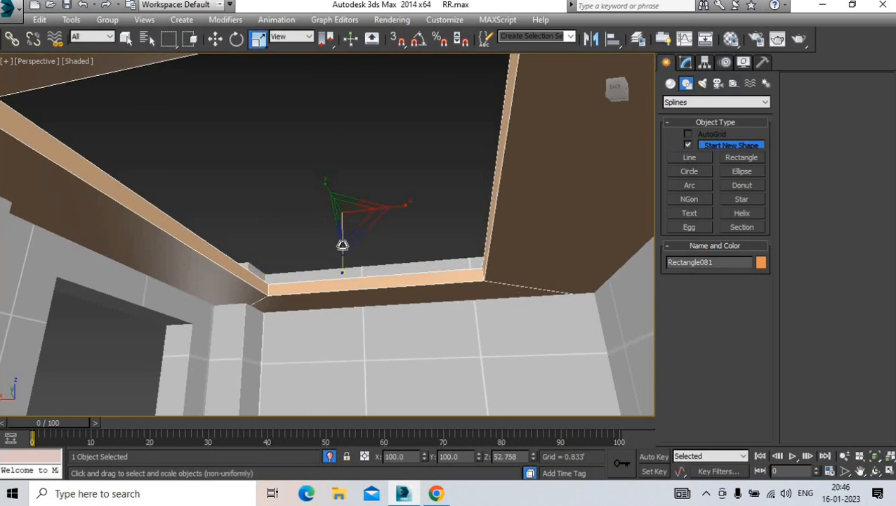
key("w")
Check the frame through the camera, then shift it along Y to about 1.995' in Perspective view
key("c")
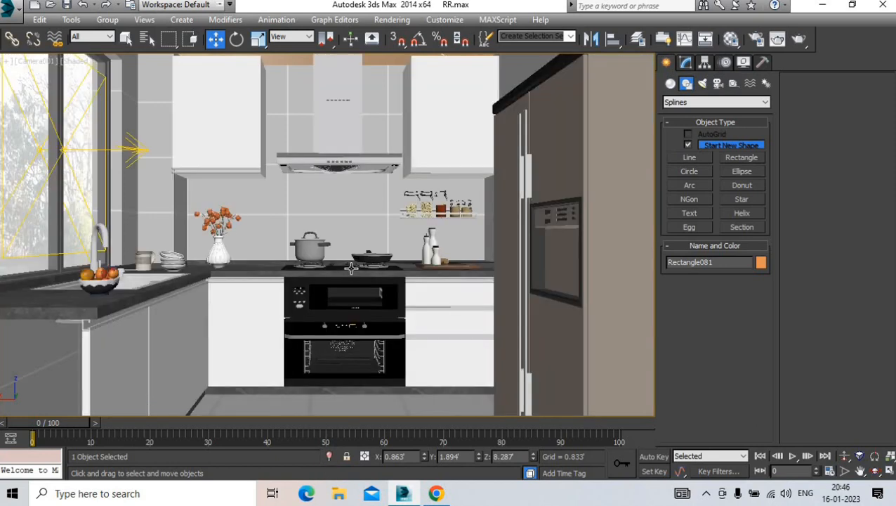
key("p")
middle_click_drag(346, 229, 320, 158)
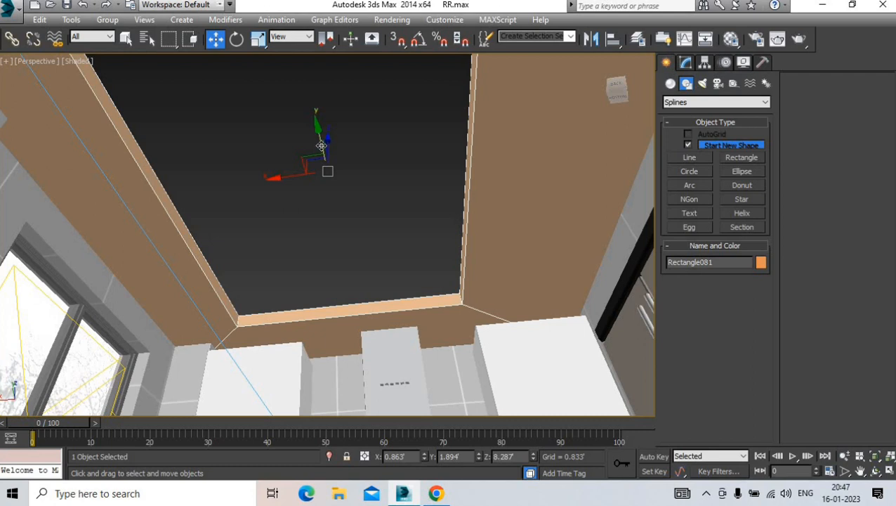
left_click_drag(321, 145, 320, 142)
Enter vertex editing on the ceiling frame and move the opening's vertices on the room's open side inward to about Y 3.505'
middle_click_drag(332, 214, 336, 275, "alt")
scroll(338, 245, "down", 5)
middle_click_drag(341, 243, 343, 261, "alt")
left_click(686, 65)
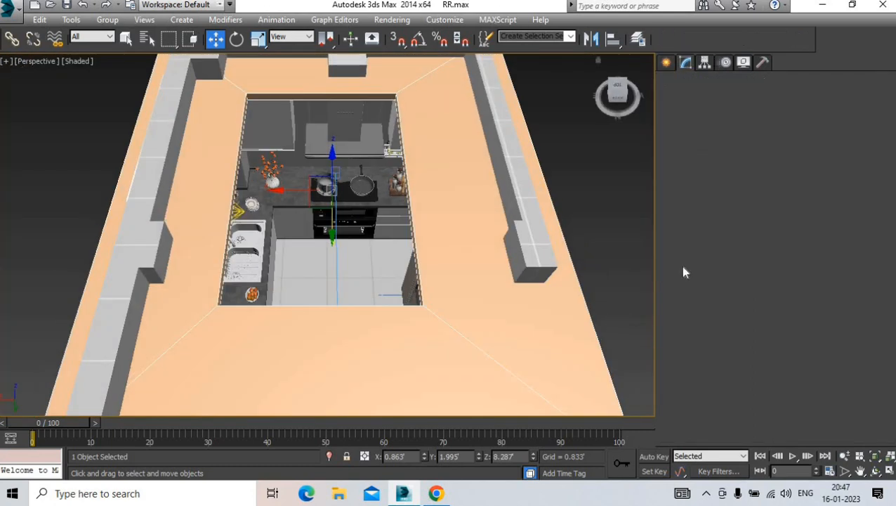
left_click(679, 250)
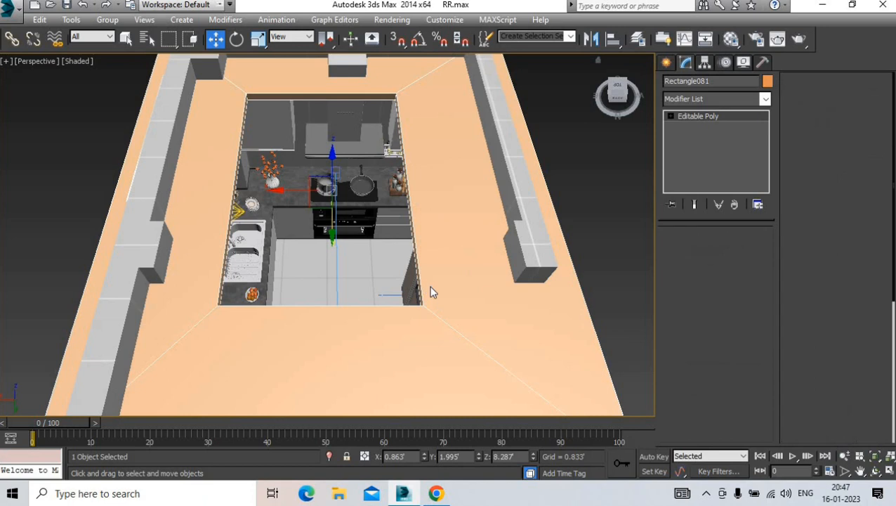
left_click(204, 325)
middle_click_drag(304, 310, 334, 298, "alt")
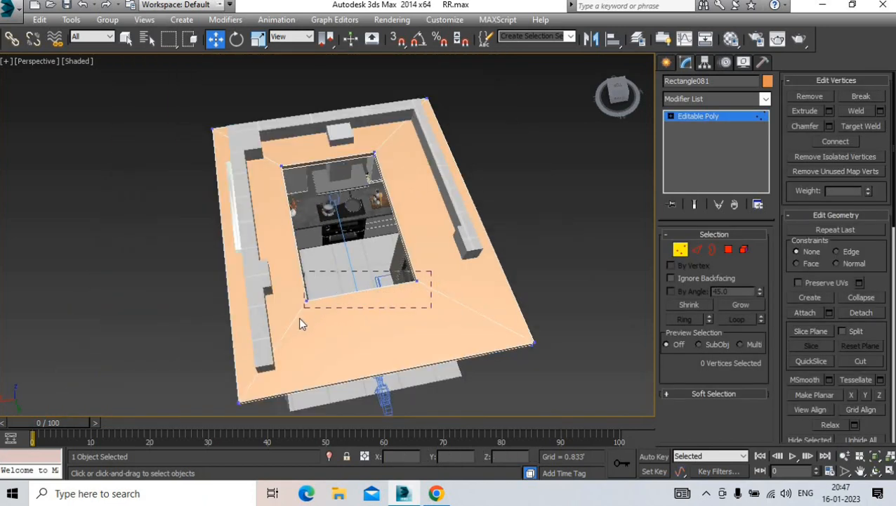
left_click_drag(300, 323, 301, 321)
left_click_drag(362, 294, 348, 270)
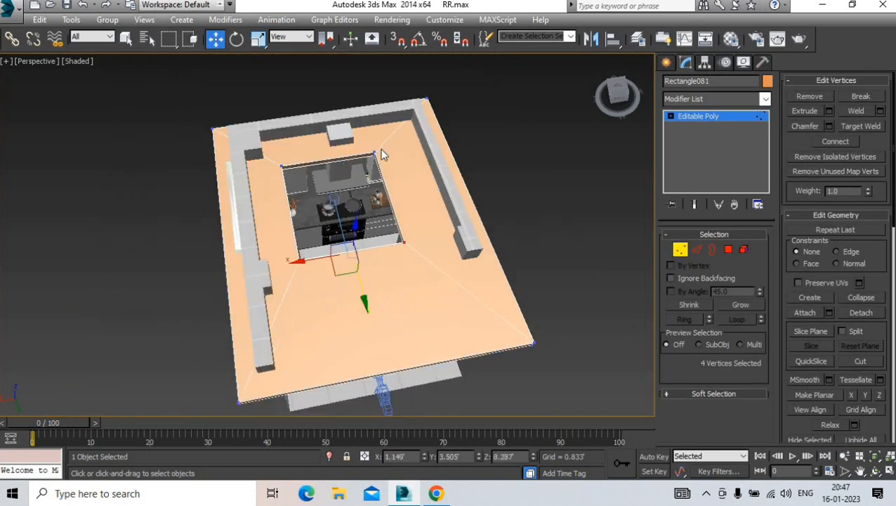
Move the opening's vertices near the back wall inward to about Y -0.849', exit vertex editing and check the Camera view
scroll(274, 190, "up", 3)
left_click_drag(217, 201, 215, 201)
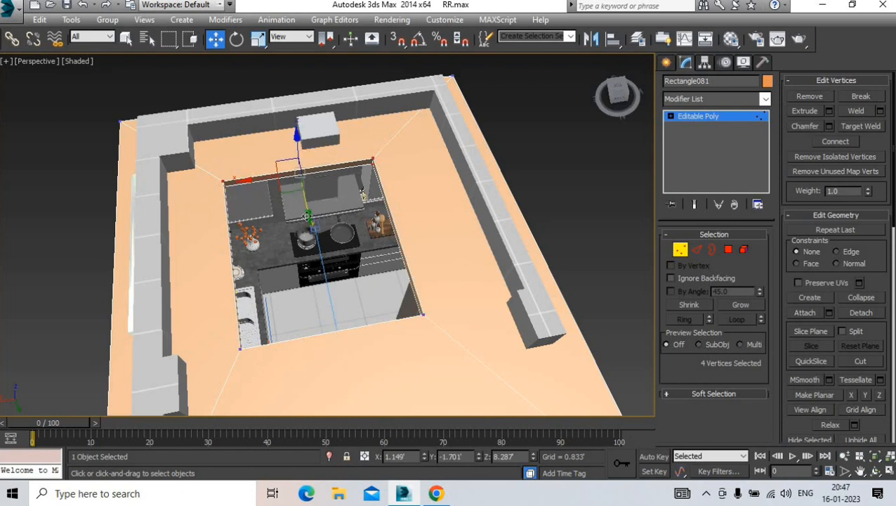
left_click_drag(313, 225, 318, 240)
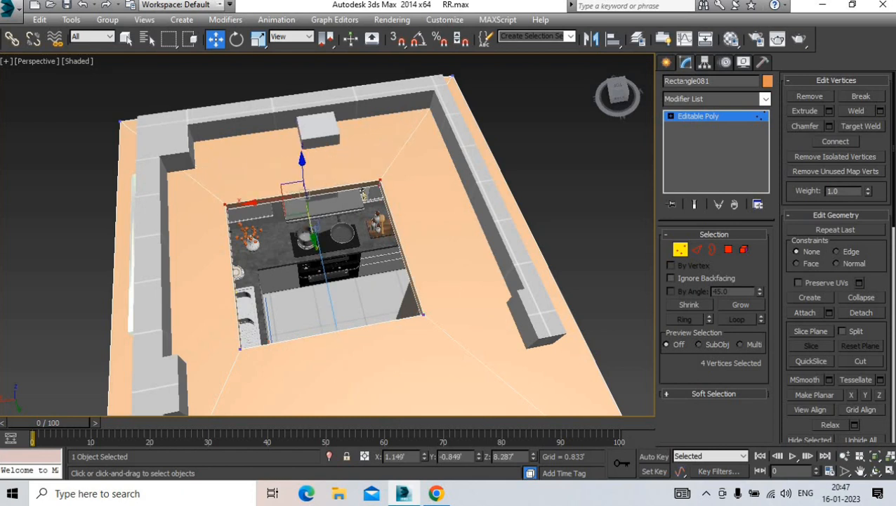
left_click(666, 63)
key("c")
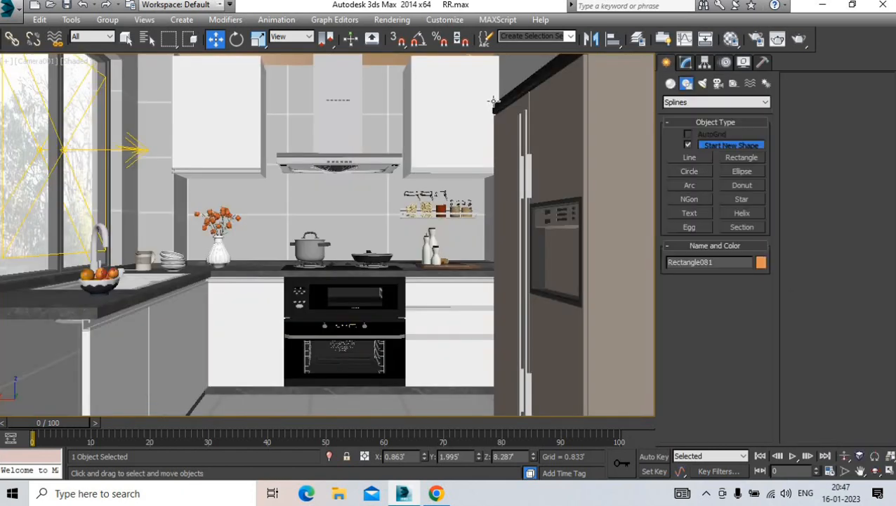
Assign Material #24 to the ceiling frame and set its diffuse color to pure white
left_click(733, 40)
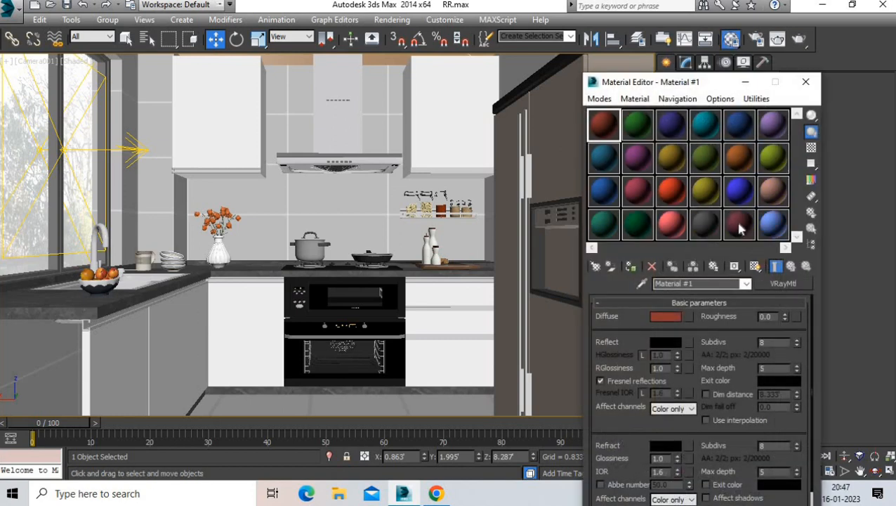
left_click(630, 267)
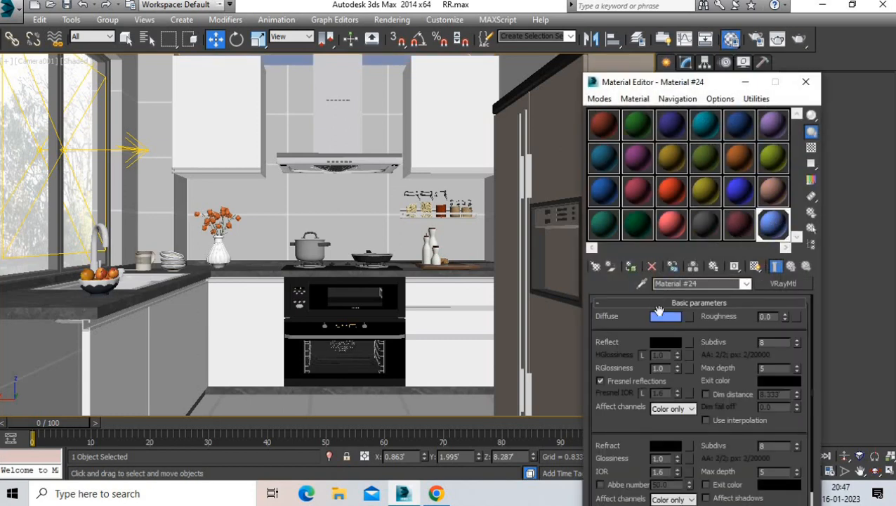
left_click(665, 316)
left_click_drag(386, 131, 386, 182)
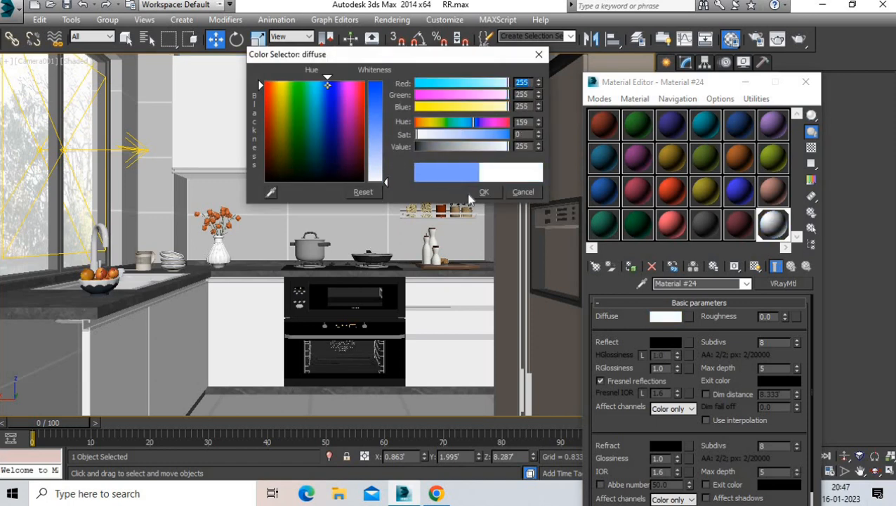
left_click(482, 193)
left_click(805, 84)
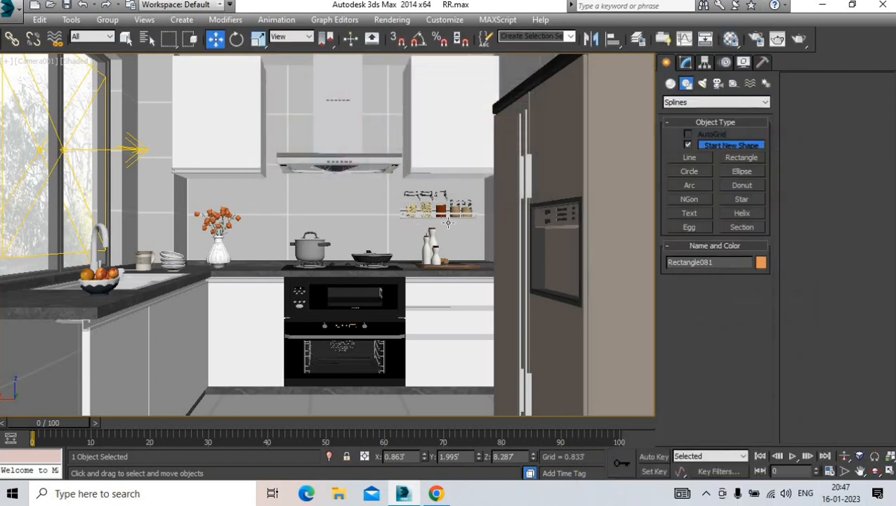
Create a box at floor level covering the room footprint, about 12.566' long, 15.749' wide and 0.377' high
key("p")
middle_click_drag(306, 256, 280, 224)
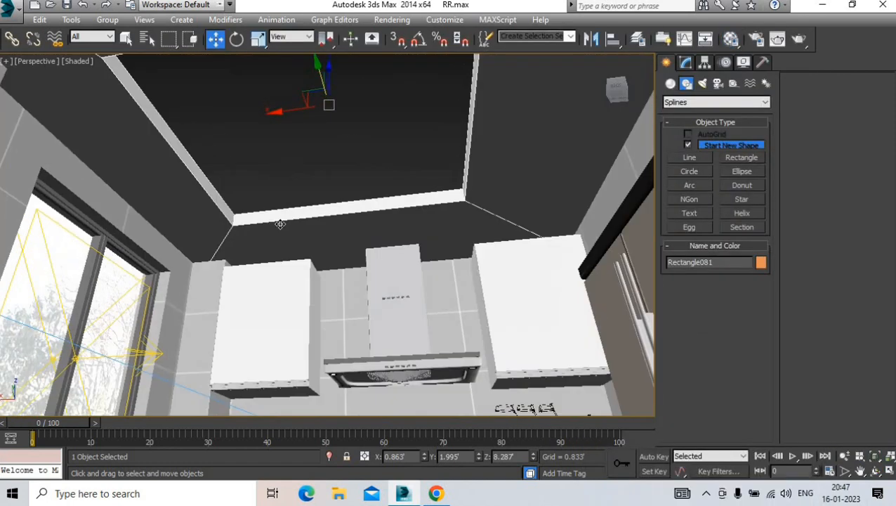
scroll(281, 239, "down", 3)
middle_click_drag(282, 276, 298, 394, "alt")
scroll(302, 390, "down", 6)
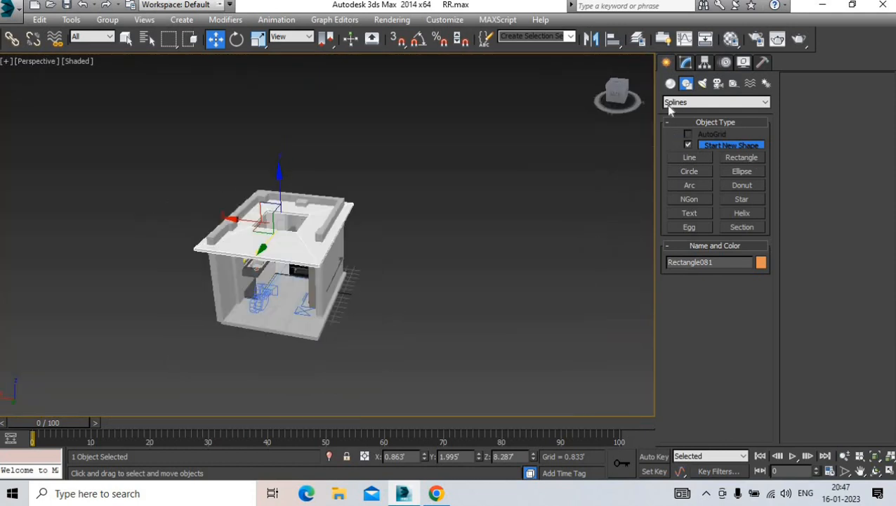
left_click(671, 83)
left_click(689, 144)
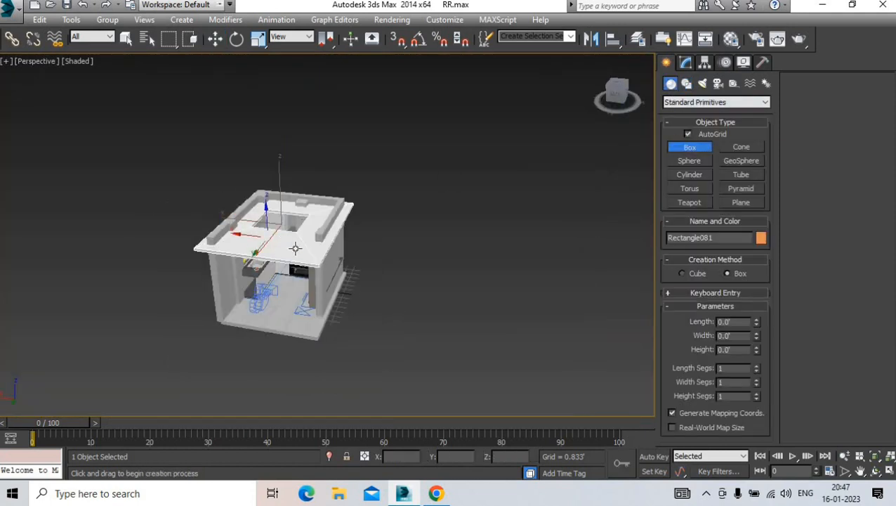
middle_click_drag(294, 248, 349, 283, "alt")
left_click_drag(351, 272, 192, 310)
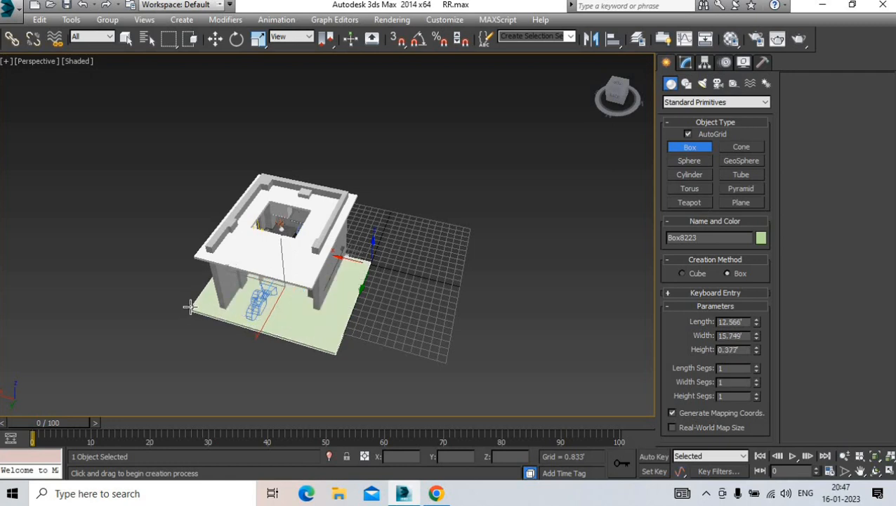
left_click(190, 306)
Raise the new box above the ceiling frame to about Z 8.725' so that it covers the opening
key("w")
middle_click_drag(264, 262, 274, 246, "alt")
left_click_drag(281, 253, 274, 179)
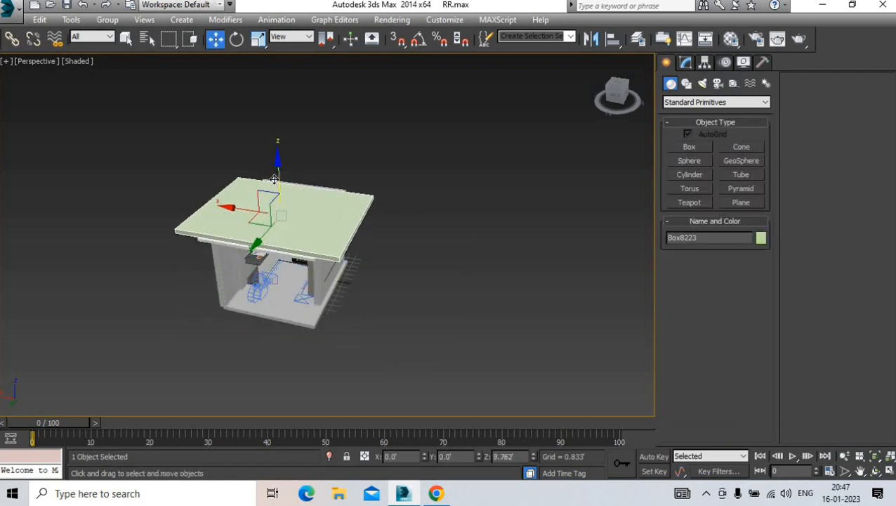
key("c")
key("p")
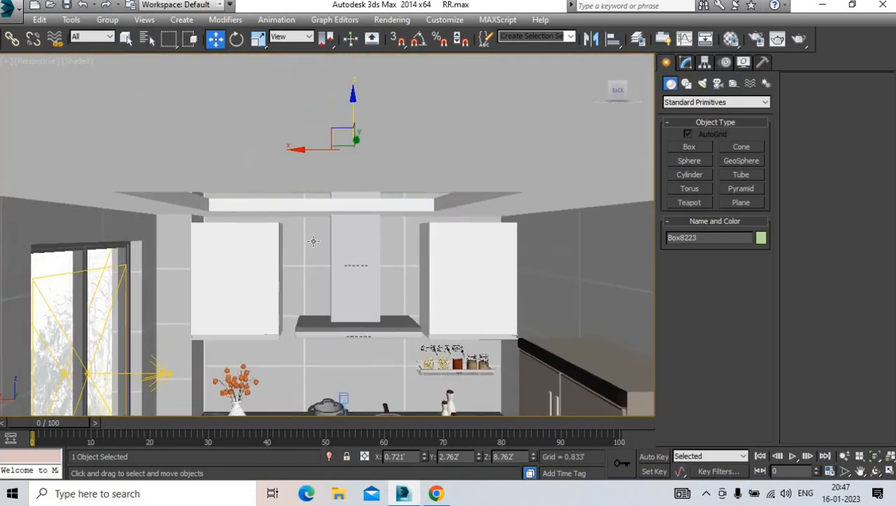
middle_click_drag(342, 184, 325, 204, "alt")
left_click_drag(353, 120, 353, 123)
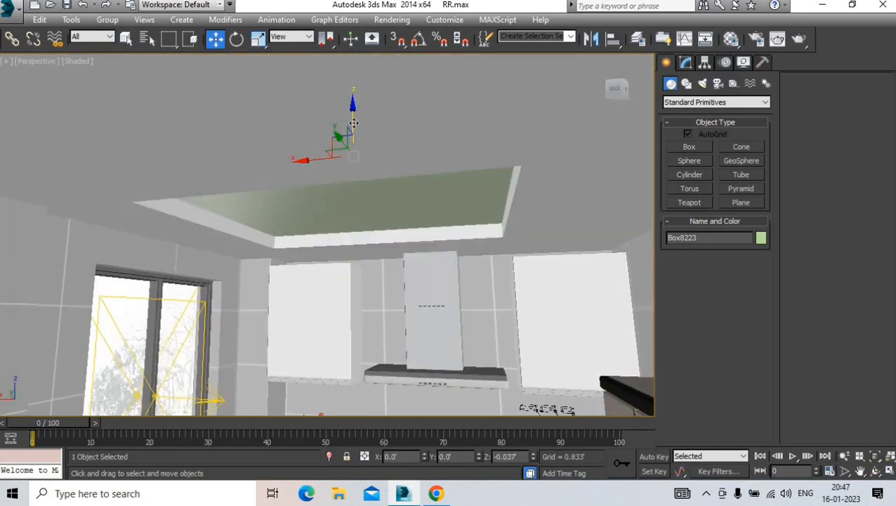
Apply the white Material #24 to the ceiling slab box
key("m")
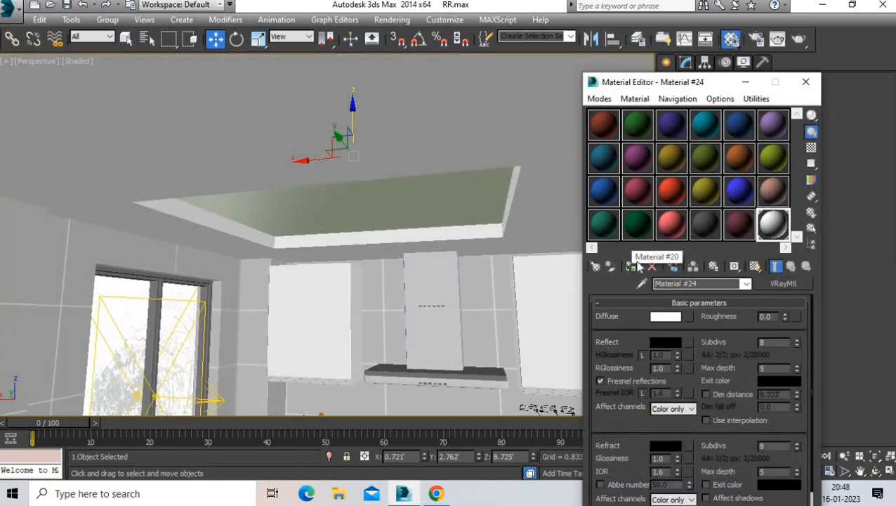
left_click(630, 265)
left_click(806, 82)
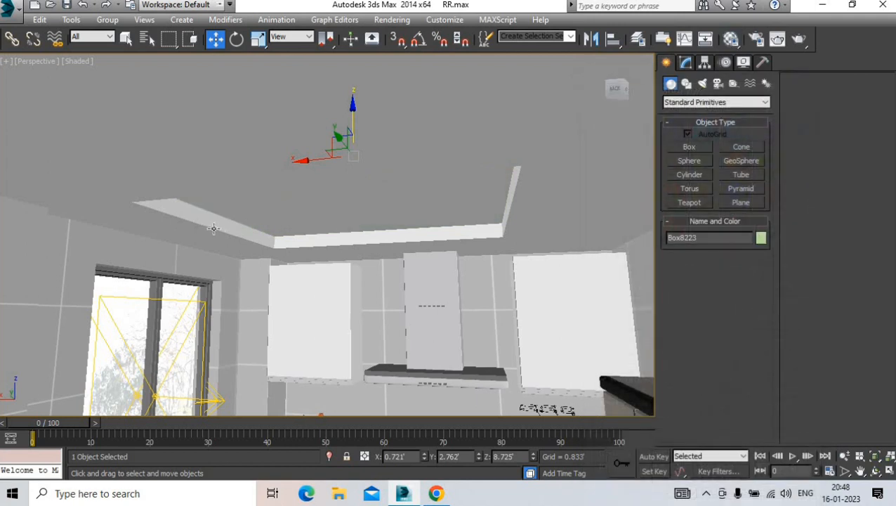
Select the ceiling frame and lower it by about 0.213' along Z
left_click(214, 226)
middle_click_drag(286, 205, 334, 186, "alt")
left_click_drag(357, 170, 357, 191)
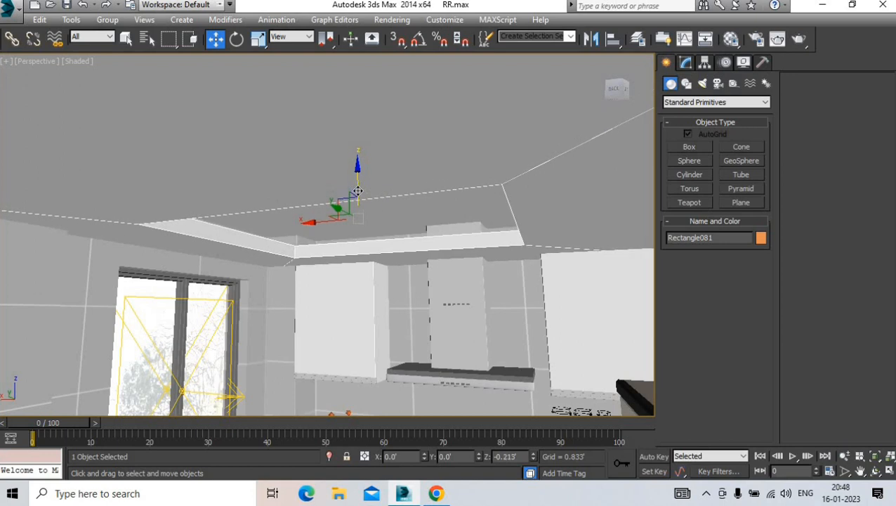
middle_click_drag(351, 206, 345, 208)
scroll(346, 210, "up", 1)
Select the ceiling slab box, lower it to about Z 8.523', and check the Camera view
left_click(359, 209)
scroll(328, 216, "down", 2)
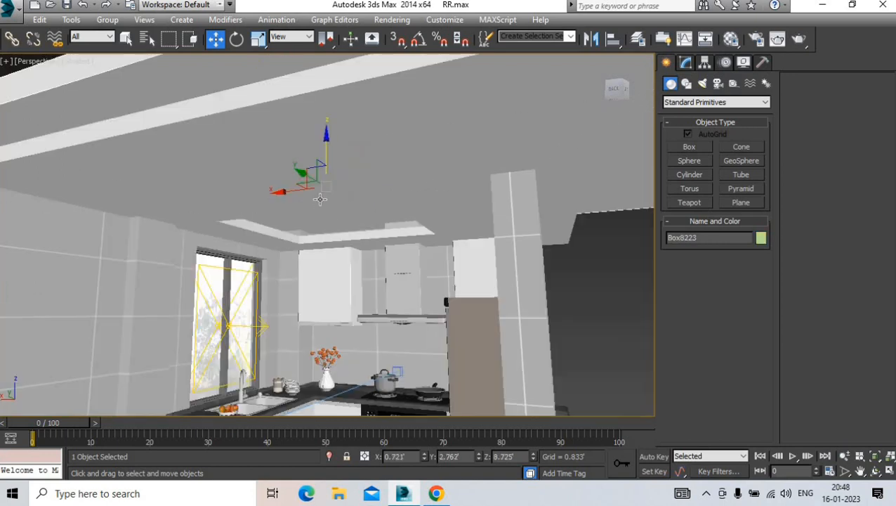
scroll(324, 167, "up", 1)
left_click_drag(326, 169, 328, 184)
key("c")
key("p")
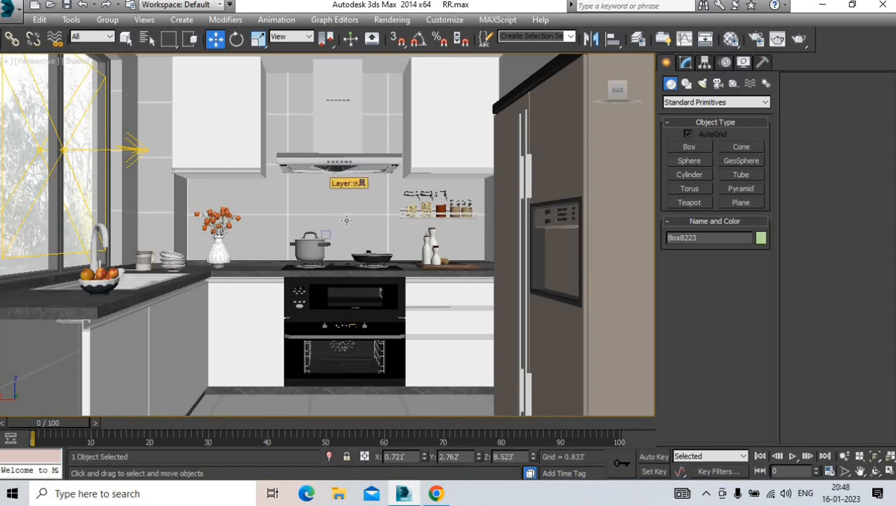
Inspect the two-level ceiling in Perspective view and select the ceiling frame
scroll(330, 184, "down", 5)
middle_click_drag(330, 186, 311, 163, "alt")
left_click(557, 203)
scroll(332, 175, "up", 5)
left_click(321, 174)
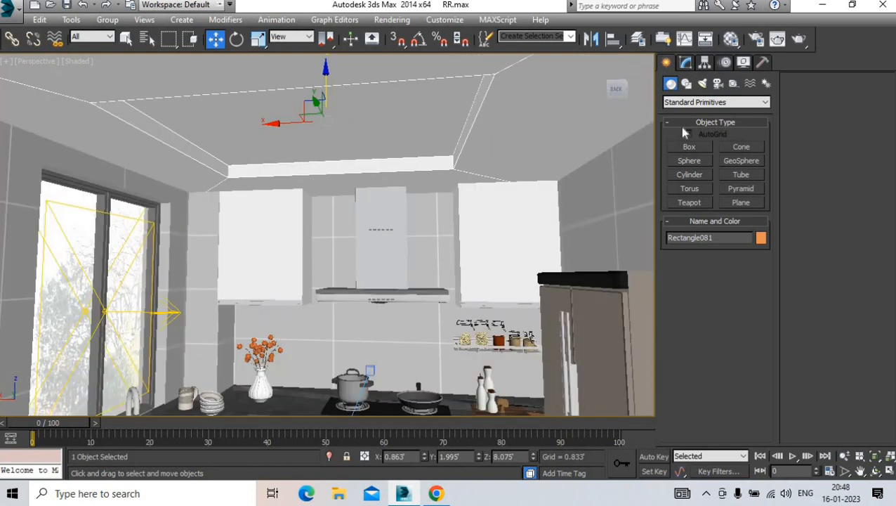
In Left view, select the ceiling slab box and lower it about 0.102' toward the ceiling frame
key("f")
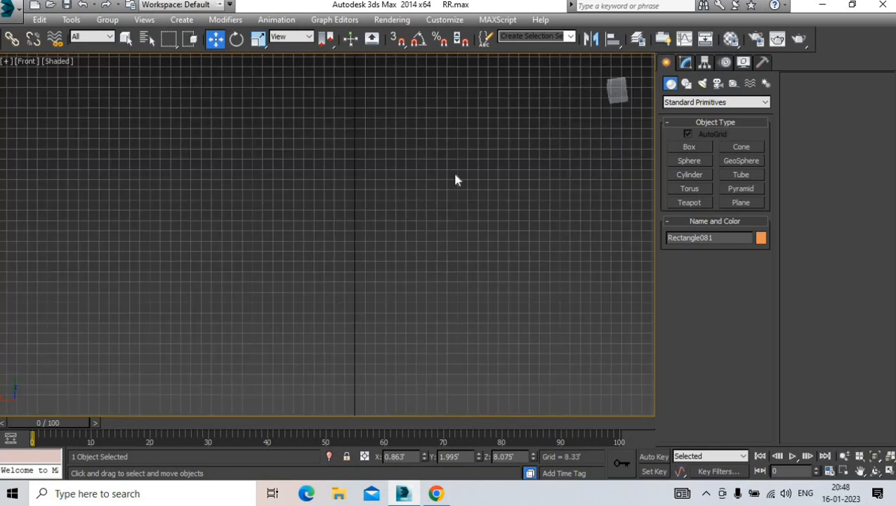
left_click(618, 97)
scroll(323, 264, "down", 5)
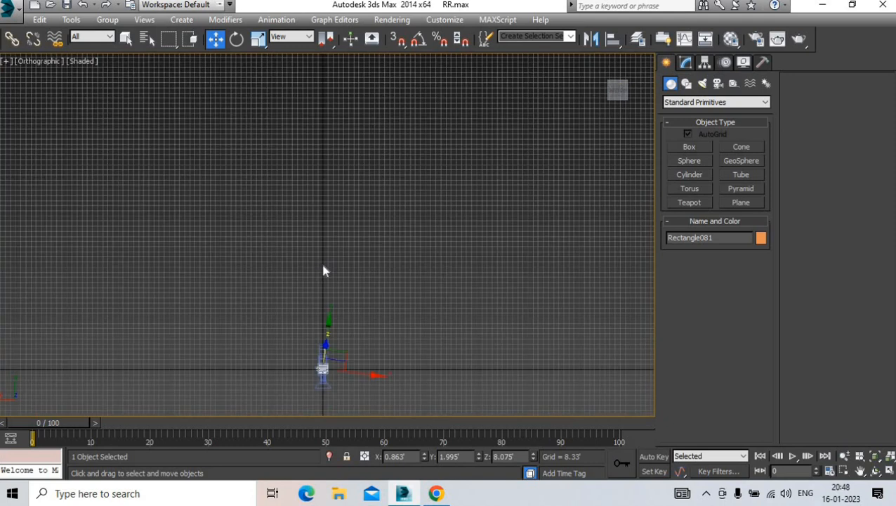
key("l")
scroll(404, 260, "up", 6)
left_click(416, 261)
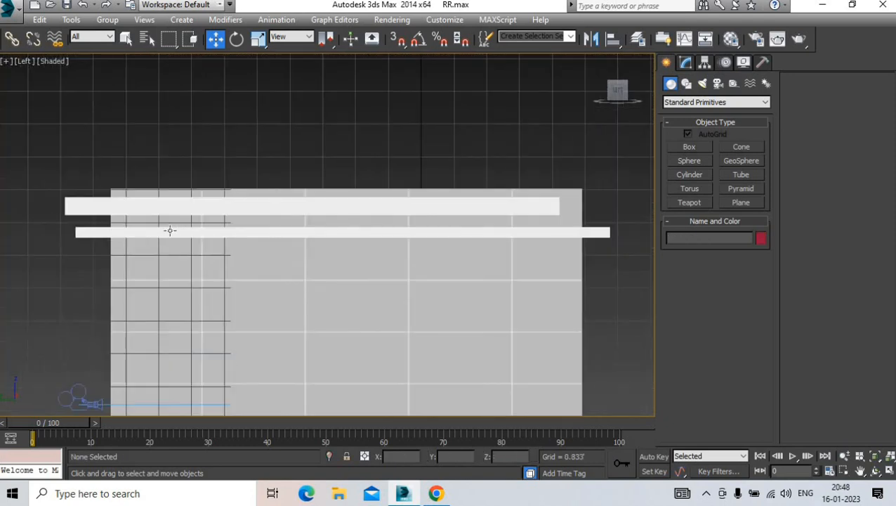
left_click(169, 210)
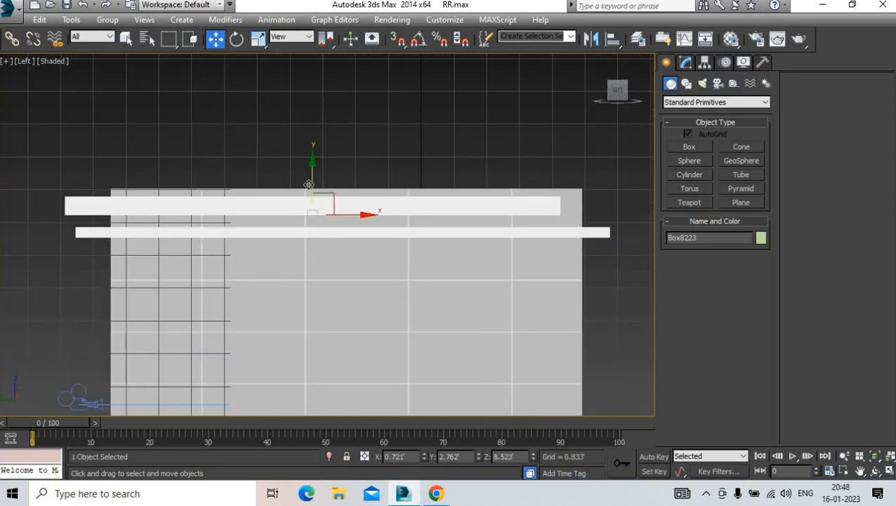
left_click_drag(311, 189, 313, 192)
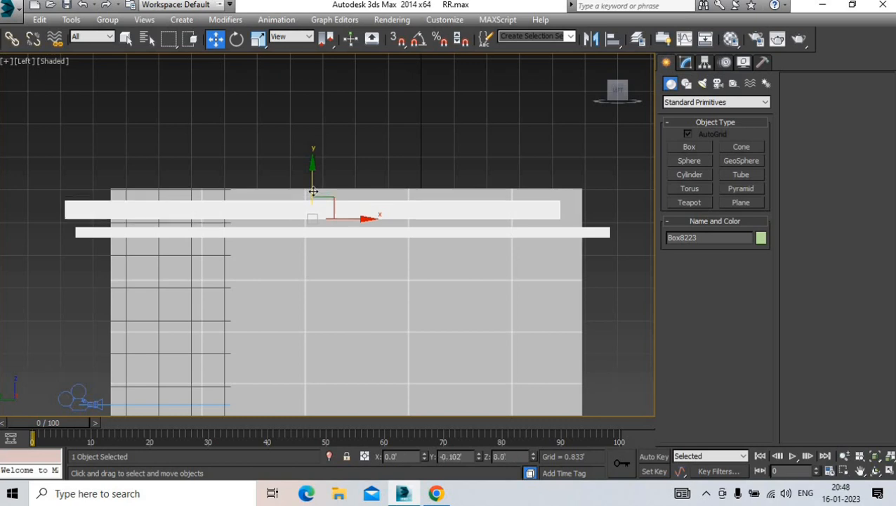
left_click(422, 184)
Draw a VRay plane light in the gap between ceiling slab and frame, half-length about 5.693' and half-width about 0.143'
left_click(702, 83)
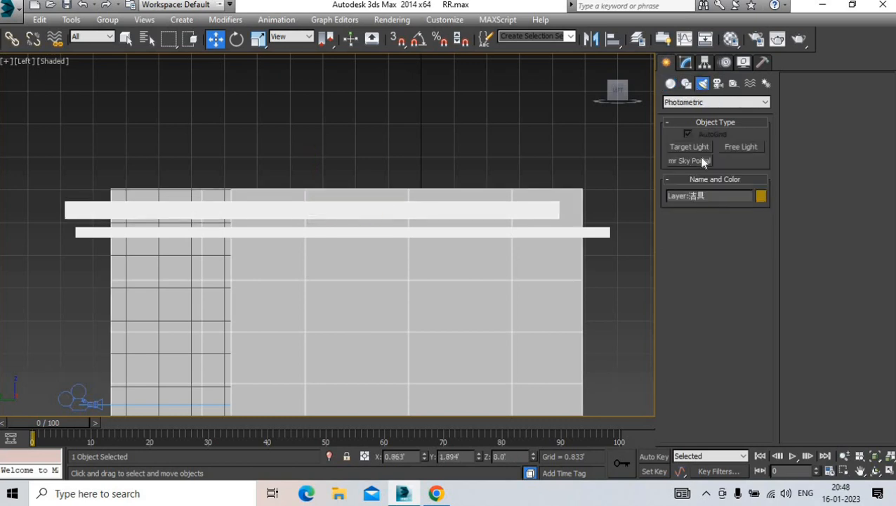
left_click(690, 105)
left_click(678, 129)
left_click(686, 147)
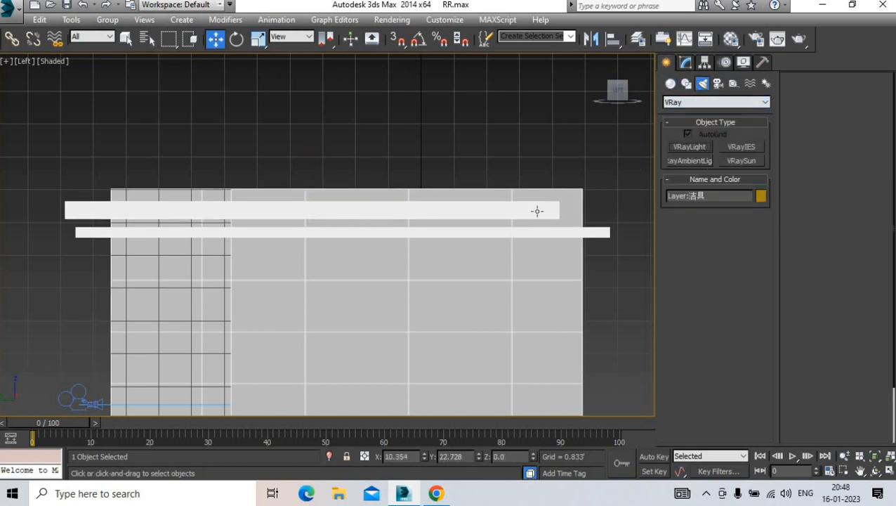
left_click_drag(559, 218, 113, 228)
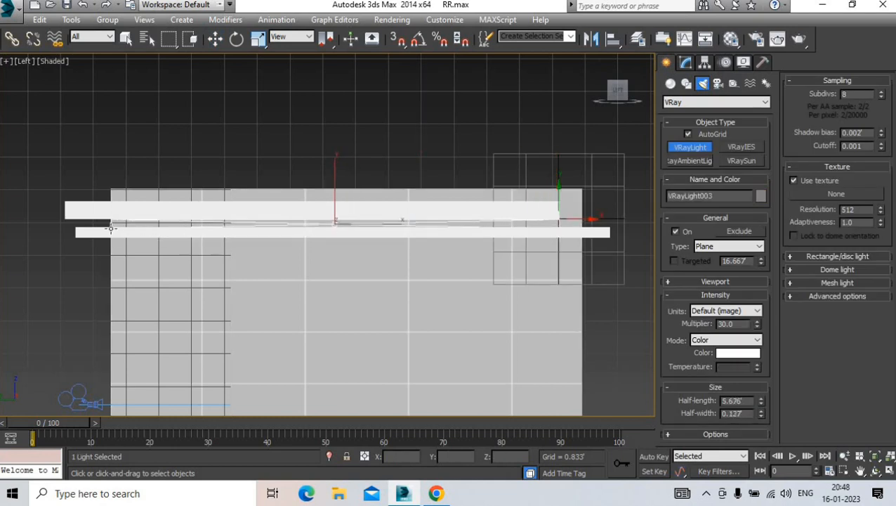
key("ctrl+z")
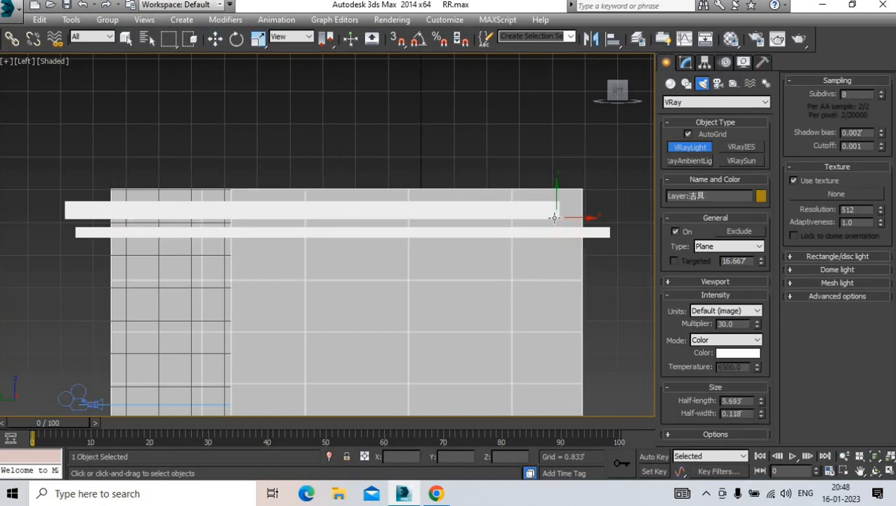
left_click_drag(554, 218, 121, 231)
left_click_drag(110, 229, 109, 227)
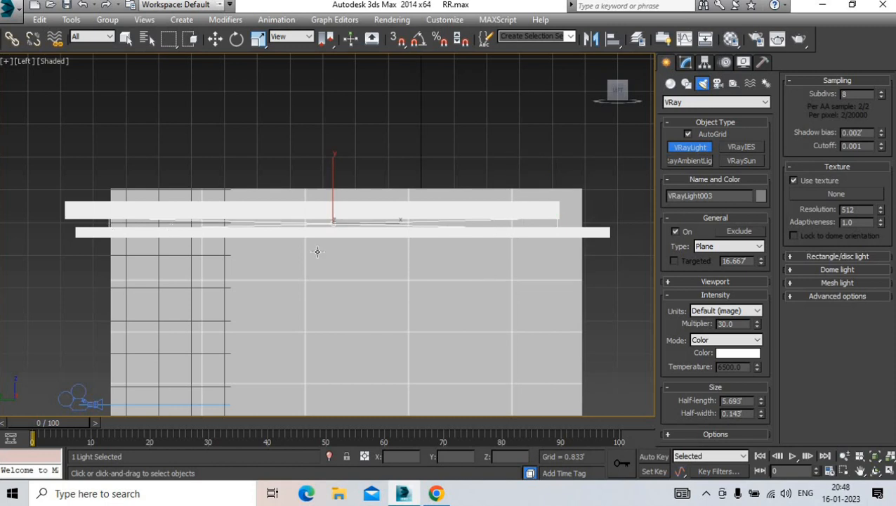
Set the new plane light's color to orange, RGB 255, 138, 12
left_click(730, 354)
left_click(269, 87)
left_click(376, 89)
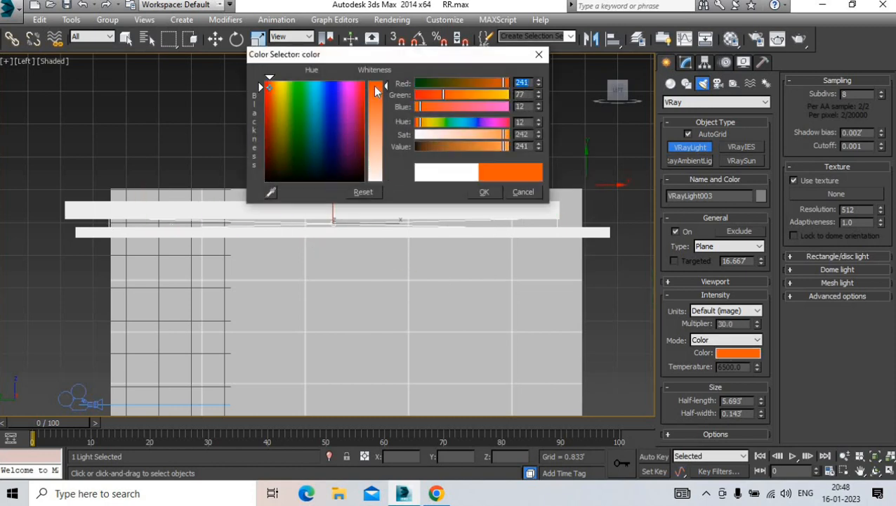
left_click(274, 83)
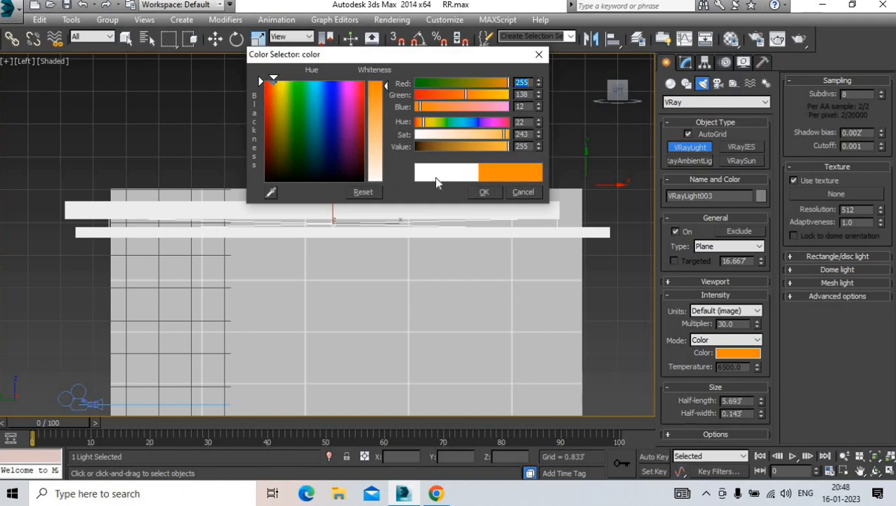
left_click(483, 192)
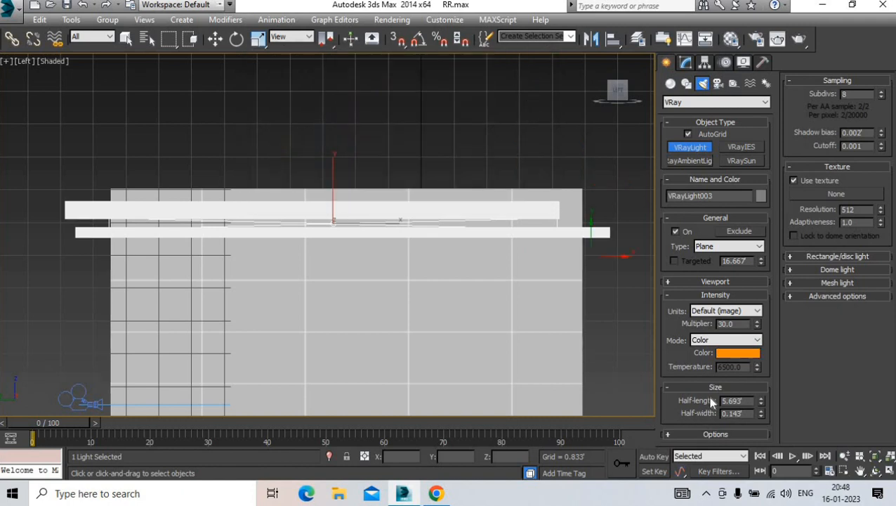
Turn off Affect reflections and make the plane light invisible in its options
left_click(696, 431)
left_click(793, 198)
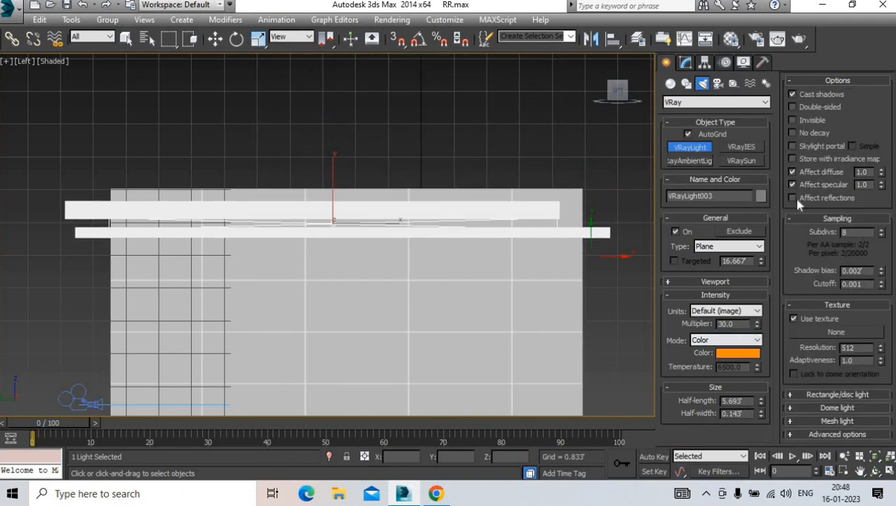
left_click(792, 120)
In Perspective view, move the plane light along X to about -1.647', close to the ceiling recess edge
key("w")
key("c")
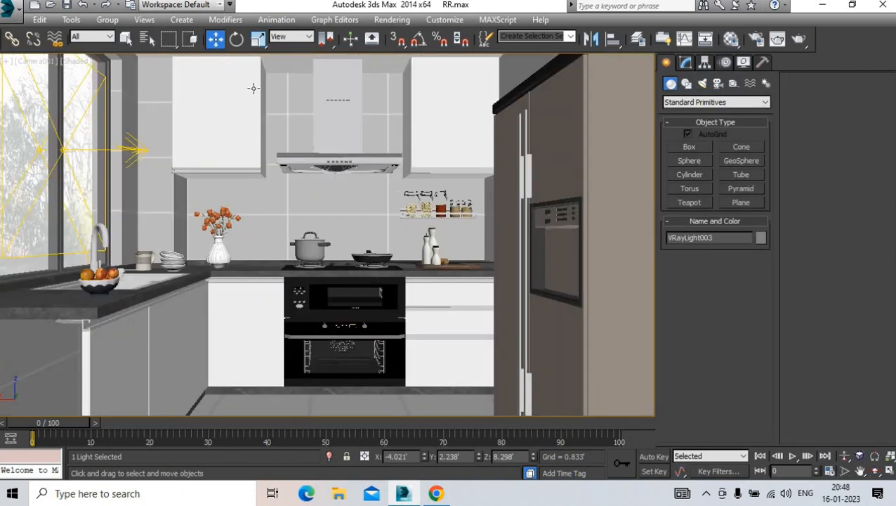
key("p")
middle_click_drag(253, 89, 260, 201)
scroll(259, 201, "down", 2)
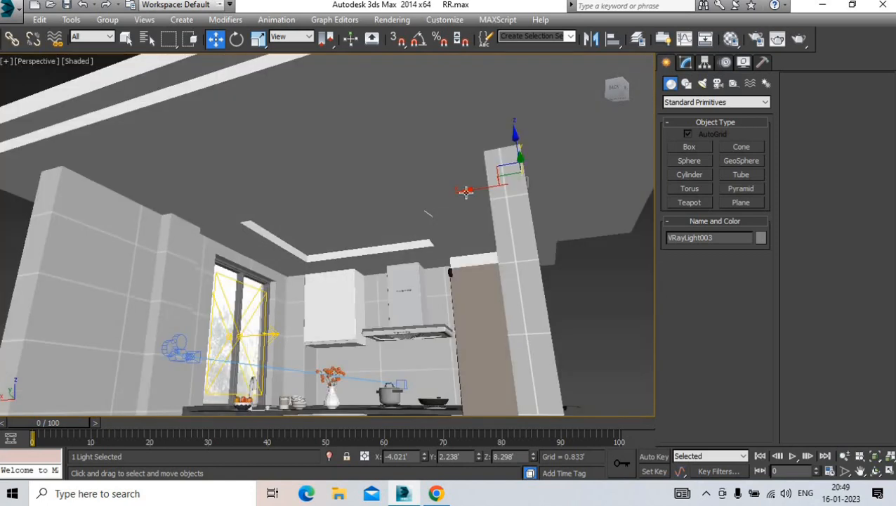
left_click_drag(471, 191, 426, 196)
middle_click_drag(414, 221, 476, 220, "alt")
scroll(480, 193, "up", 3)
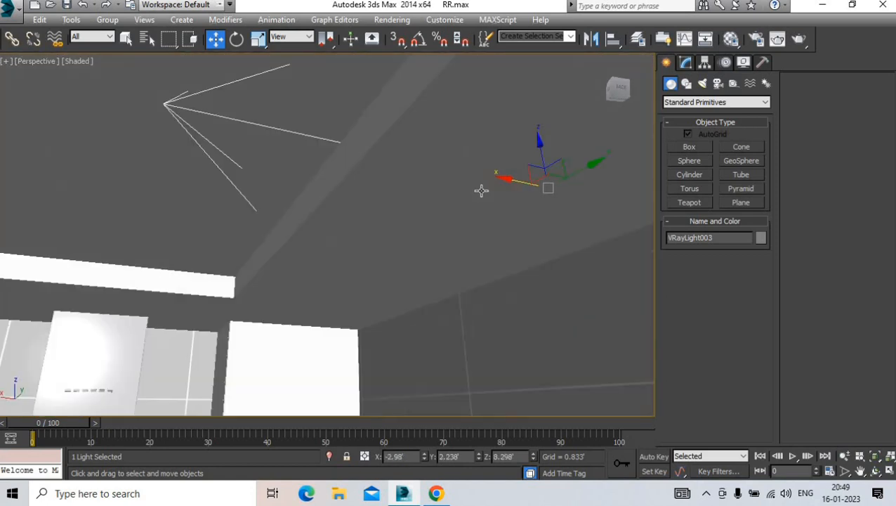
left_click_drag(510, 180, 357, 170)
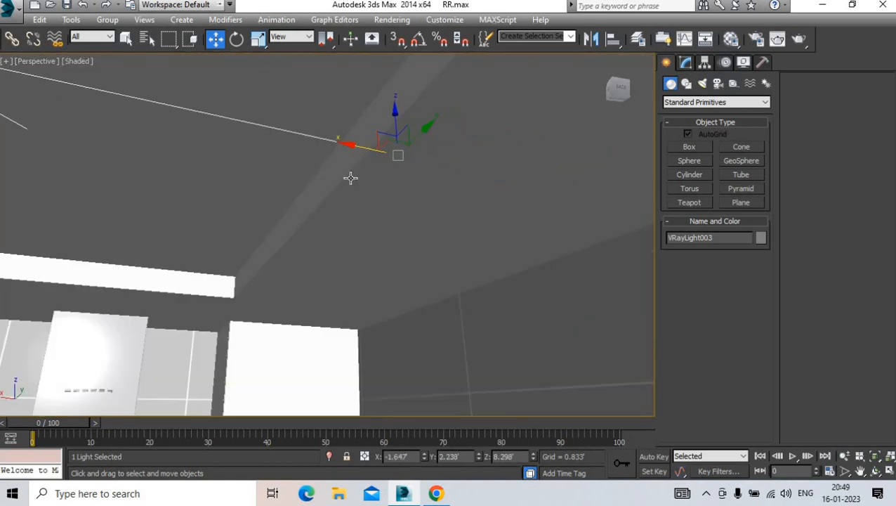
Scale the light's length to fit the recess edge and move it along X into the ceiling opening
key("r")
middle_click_drag(340, 179, 346, 202)
left_click_drag(366, 208, 335, 197)
key("w")
middle_click_drag(353, 205, 328, 203, "alt")
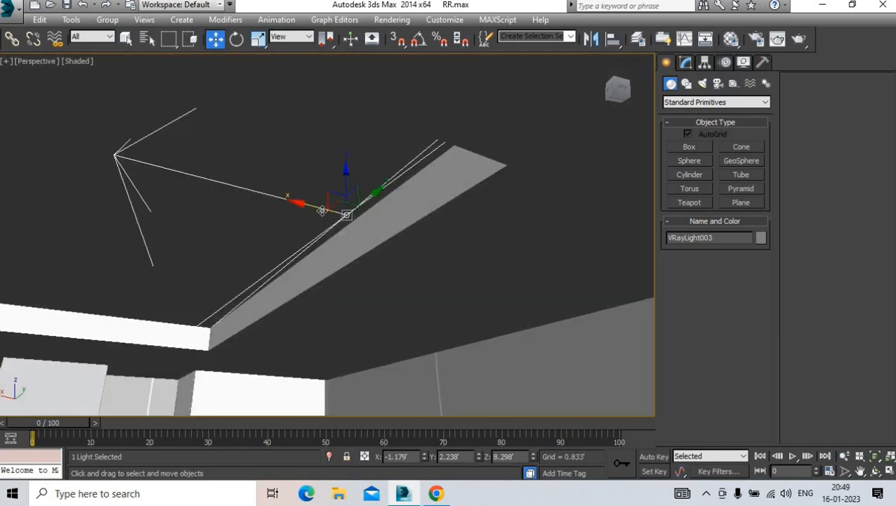
left_click_drag(319, 201, 273, 202)
middle_click_drag(273, 202, 300, 230, "alt")
Rescale the light strip's height and lower it to about Z 8.271'
key("r")
key("r")
left_click_drag(286, 265, 290, 223)
key("w")
middle_click_drag(289, 223, 478, 168, "alt")
left_click_drag(507, 160, 508, 162)
middle_click_drag(507, 162, 482, 174, "alt")
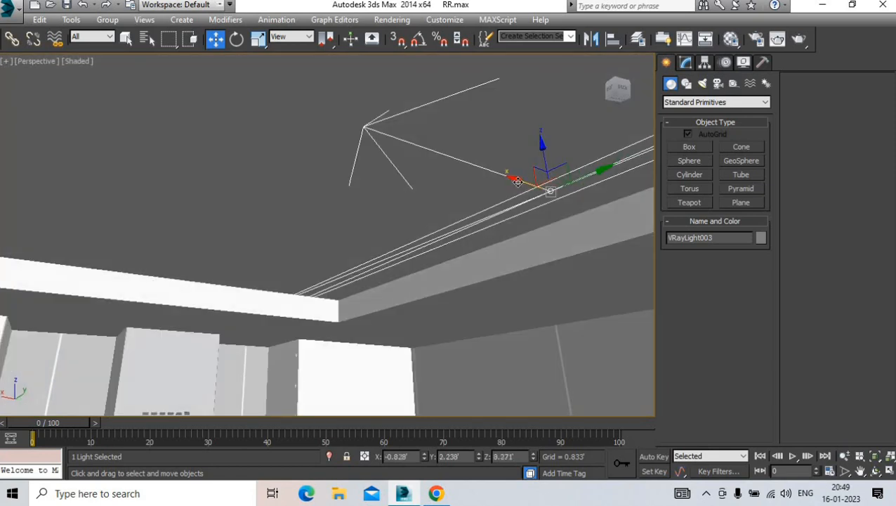
Slide the light strip back behind the recess edge to about X -1.797'
left_click_drag(517, 181, 597, 202)
middle_click_drag(550, 190, 466, 221, "alt")
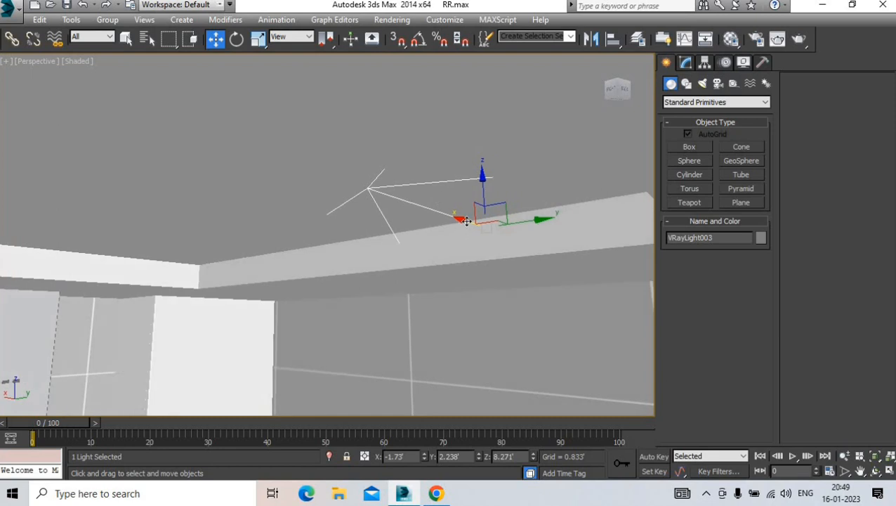
left_click_drag(468, 222, 474, 223)
Select the ceiling slab box, lower it to about Z 8.341', and check the Camera view
left_click(208, 137)
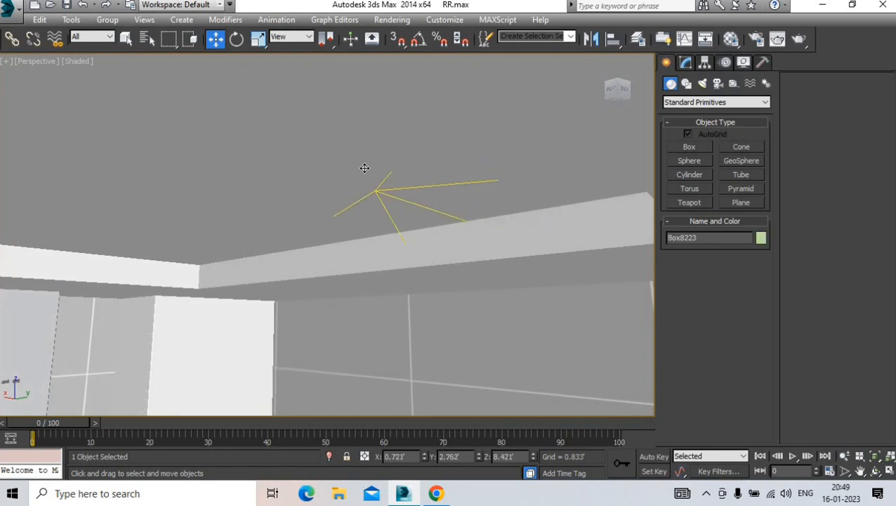
middle_click_drag(370, 187, 385, 231)
scroll(385, 229, "down", 3)
scroll(387, 213, "up", 4)
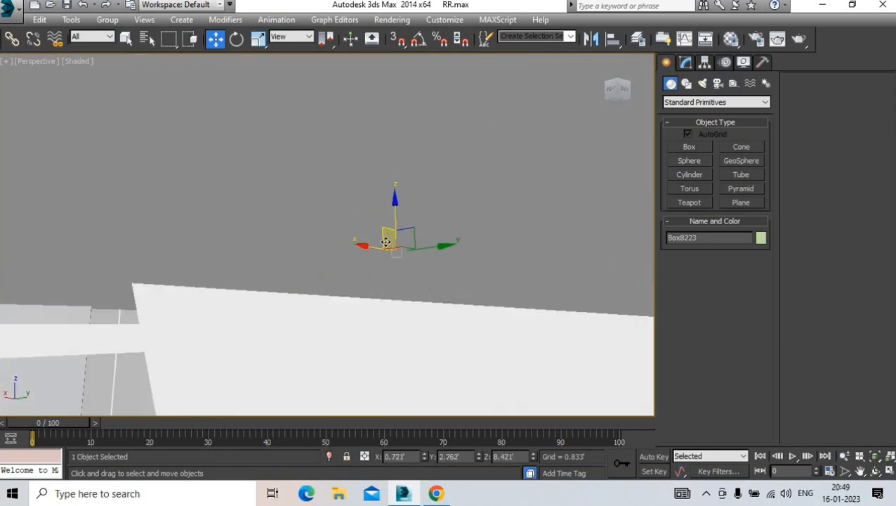
scroll(382, 214, "down", 2)
mouse_move(386, 208)
middle_mouse_down()
mouse_move(386, 220)
mouse_move(388, 209)
middle_mouse_up()
scroll(386, 213, "down", 1)
scroll(389, 208, "up", 2)
mouse_move(411, 125)
left_mouse_down()
mouse_move(411, 149)
mouse_move(410, 140)
left_mouse_up()
key("c")
Limit selection to Lights and clone the cove light as an instance along X at about 1.42'
key("p")
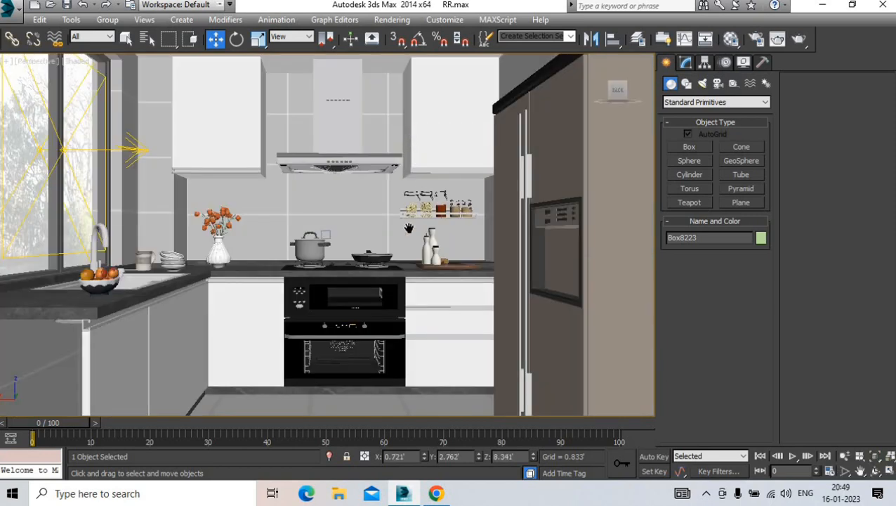
middle_click_drag(408, 226, 404, 335)
mouse_move(401, 207)
middle_mouse_down("alt")
mouse_move(384, 184)
mouse_move(390, 212)
middle_mouse_up("alt")
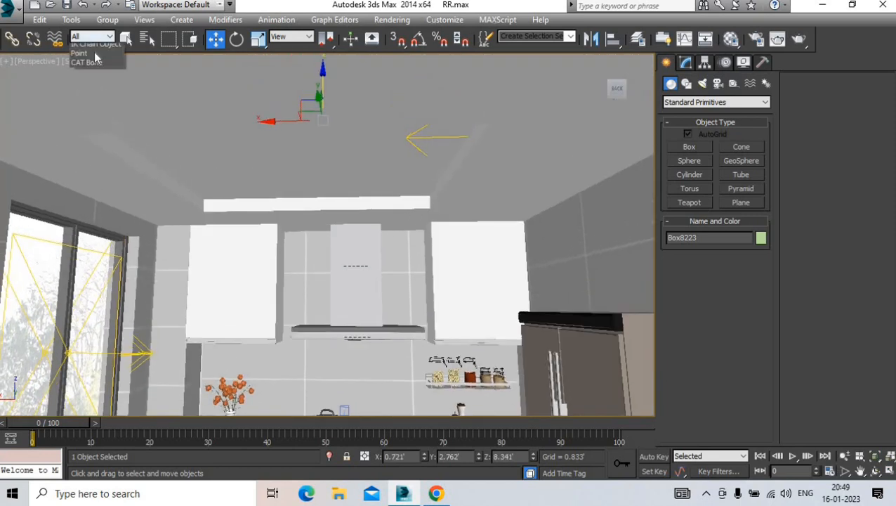
left_click(414, 139)
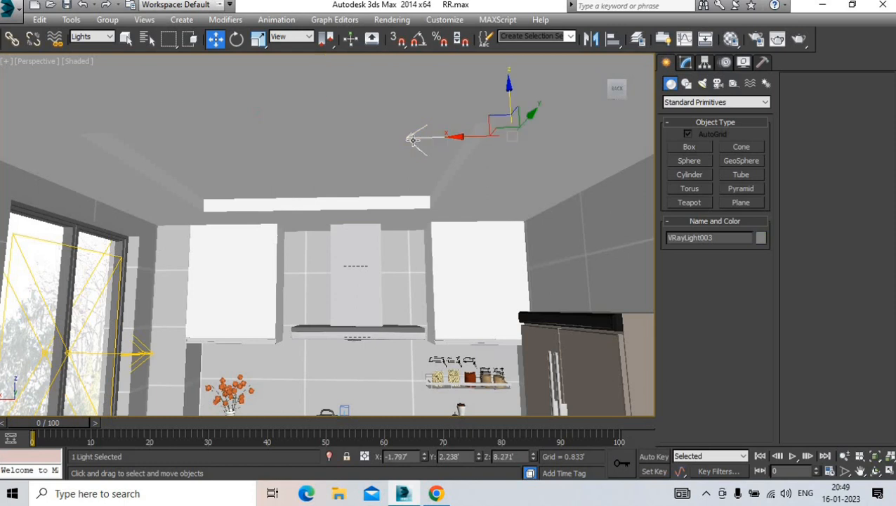
left_click_drag(460, 137, 228, 141, "shift")
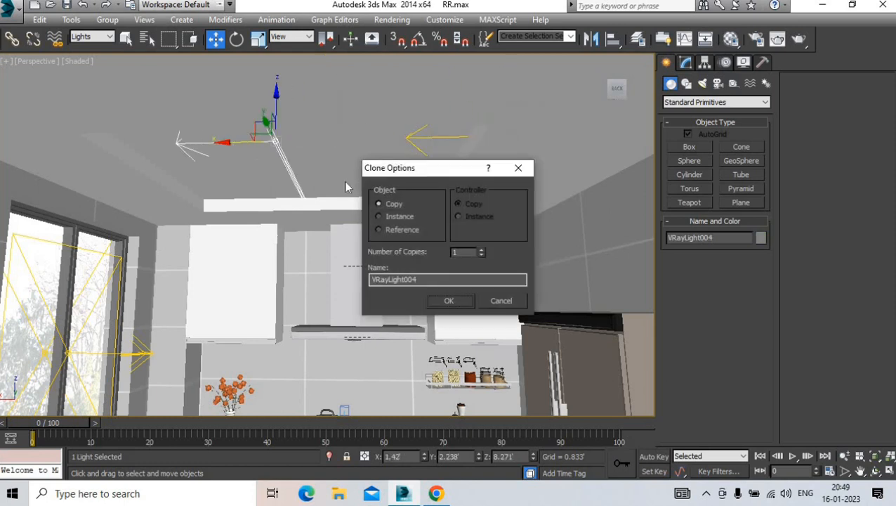
left_click(382, 217)
left_click(450, 301)
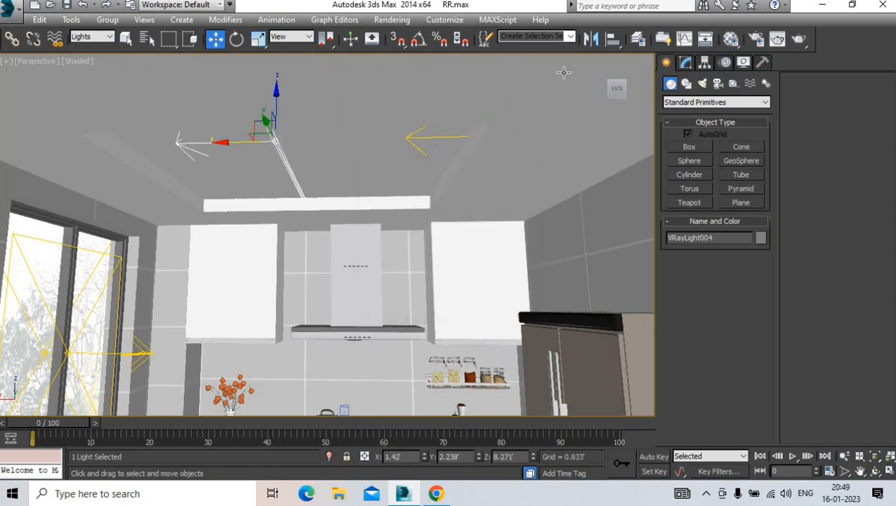
Mirror the cloned light about X without cloning and move it to the opposite recess edge on the window side
left_click(590, 39)
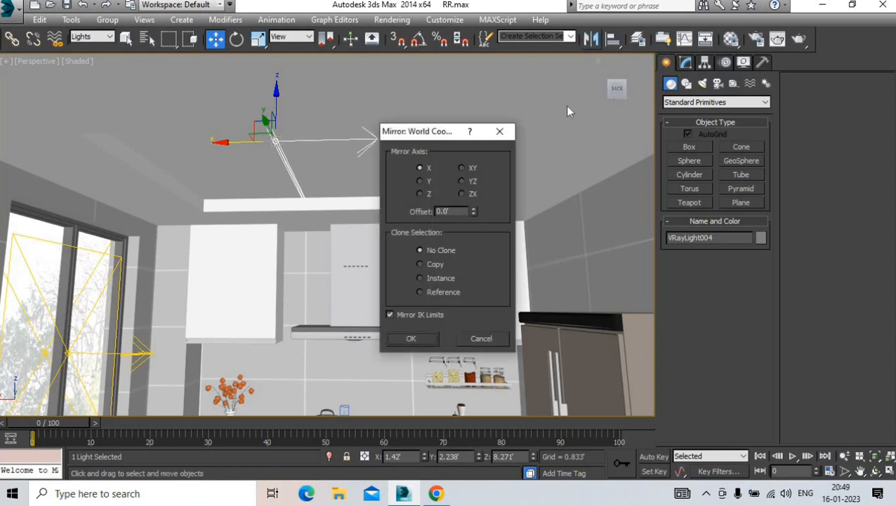
left_click(412, 338)
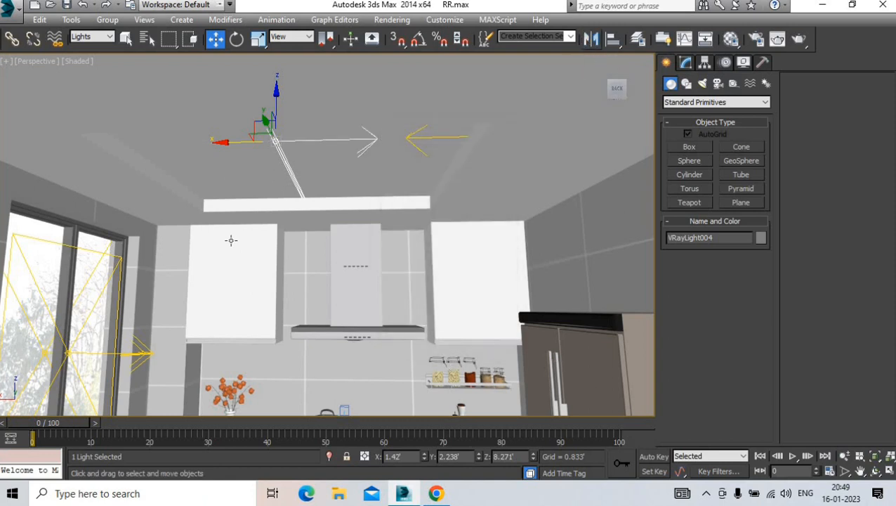
left_click_drag(239, 140, 61, 142)
Enable angle snap and clone the window-side light while rotating it about Z so the clone runs along X
key("e")
middle_click_drag(134, 179, 194, 183)
left_click(418, 39)
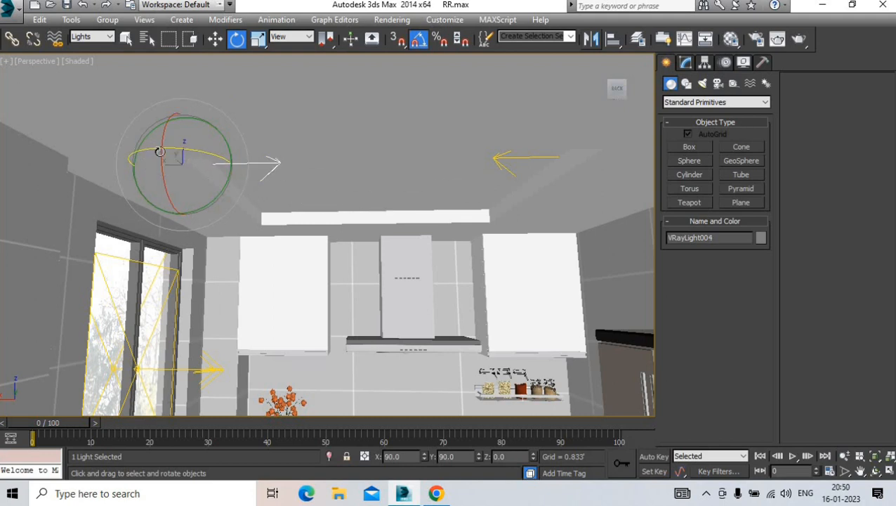
left_click_drag(202, 150, 144, 150, "shift")
left_click(449, 302)
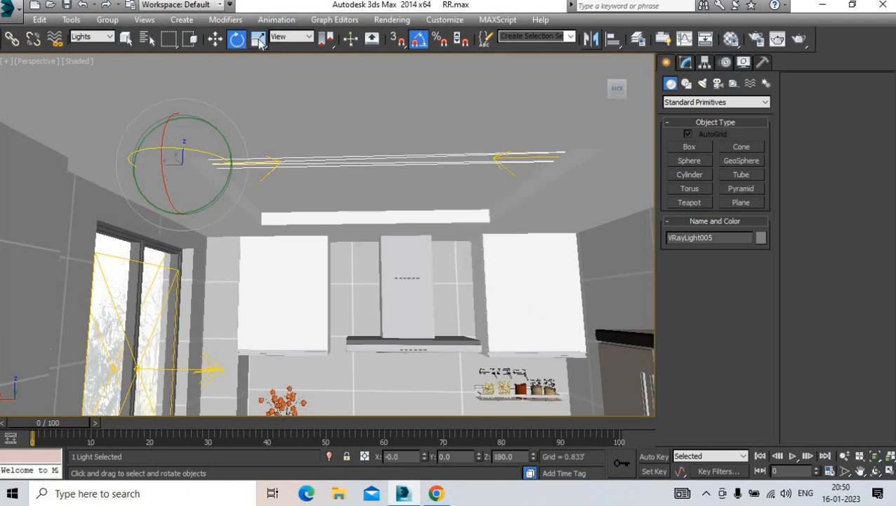
Scale the rotated light to the recess width, place it behind the cabinet-side edge at X 1.139', Y -1.324', and check the Camera view
left_click(258, 40)
left_click_drag(214, 163, 354, 174)
key("w")
middle_click_drag(372, 175, 379, 160, "alt")
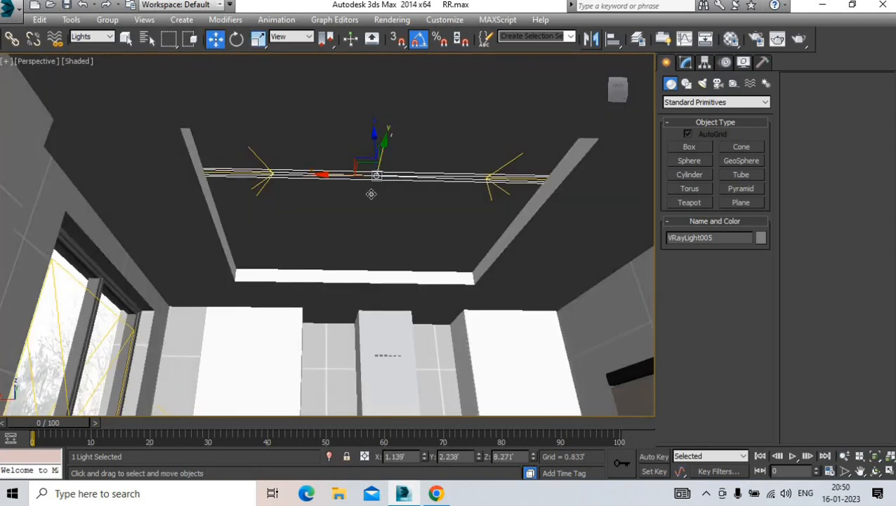
left_click_drag(370, 194, 358, 256)
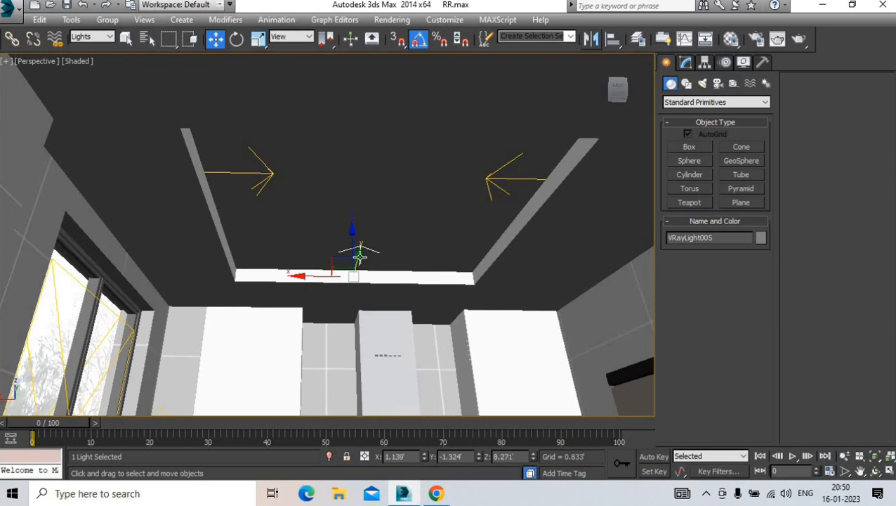
key("c")
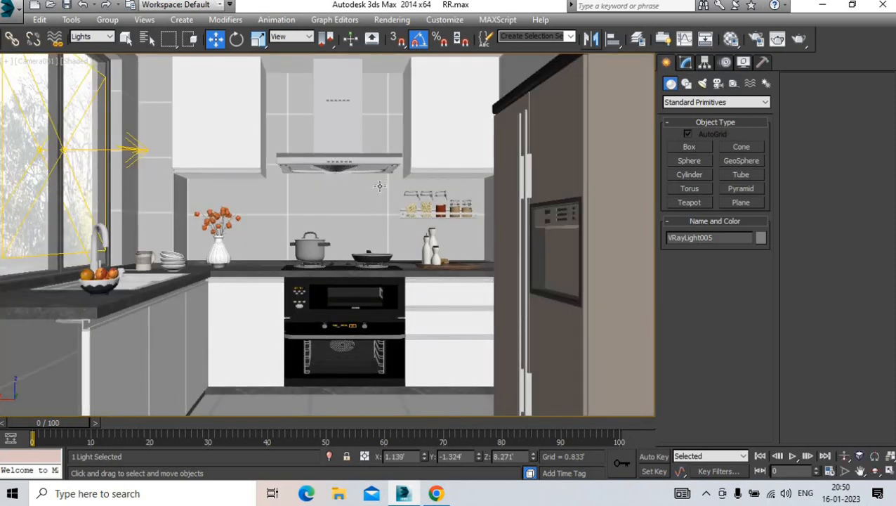
Switch to the Top view and set the selection filter to All
key("t")
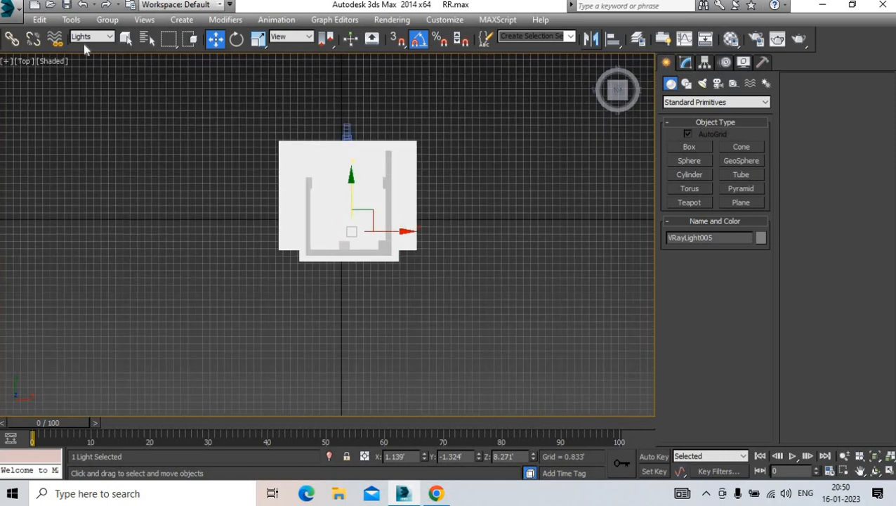
left_click(91, 36)
left_click(92, 45)
Display the Top view in wireframe and draw a VRaySun from outside the window wall, targeted at the middle of the kitchen
left_click(703, 83)
left_click(742, 161)
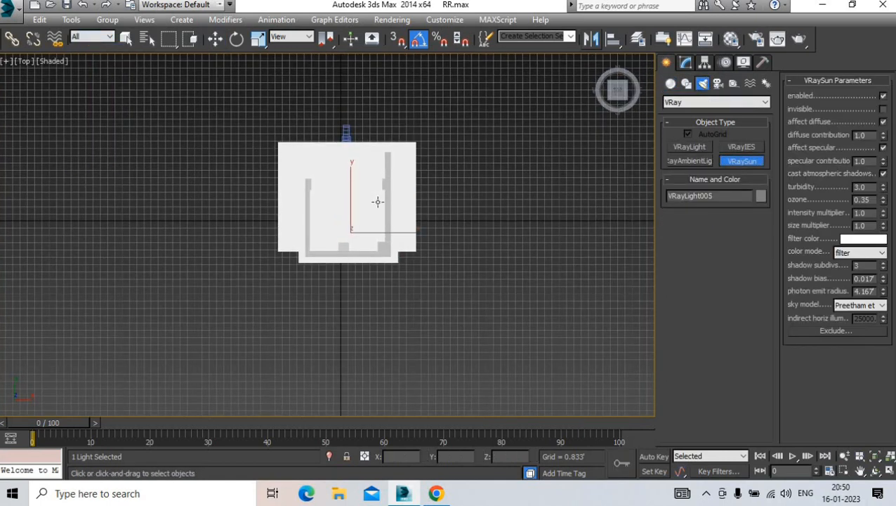
scroll(375, 202, "up", 5)
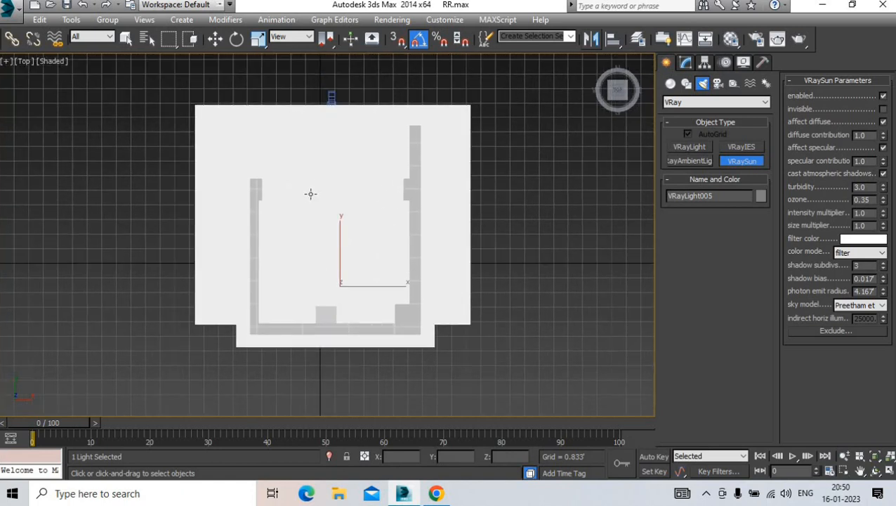
left_click(52, 61)
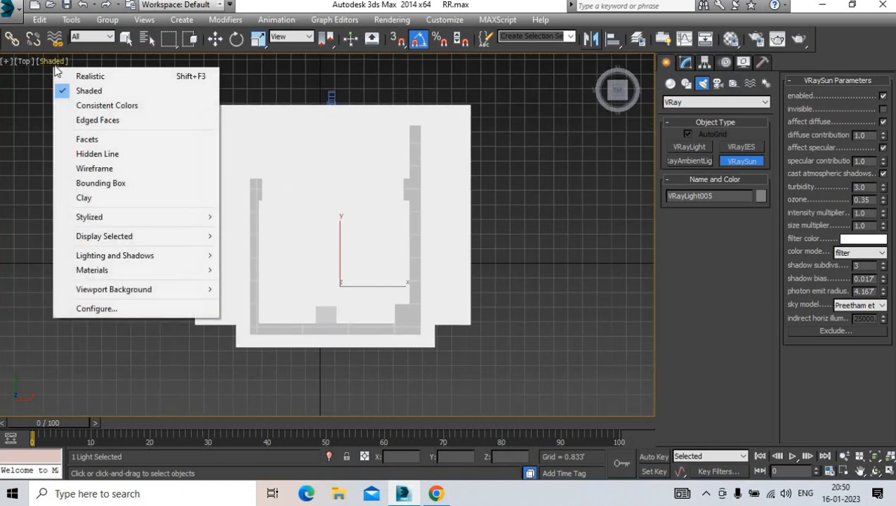
left_click(99, 169)
scroll(466, 268, "up", 1)
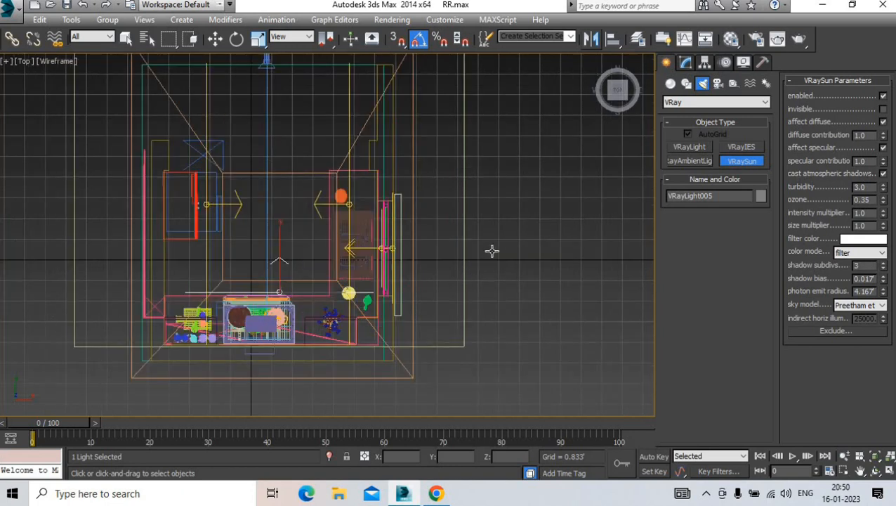
scroll(524, 252, "down", 1)
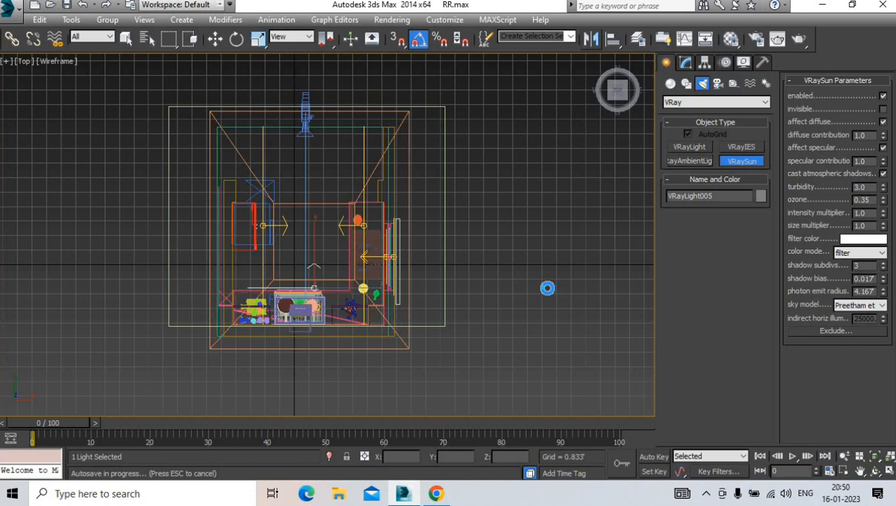
left_click_drag(554, 322, 299, 232)
left_click(480, 283)
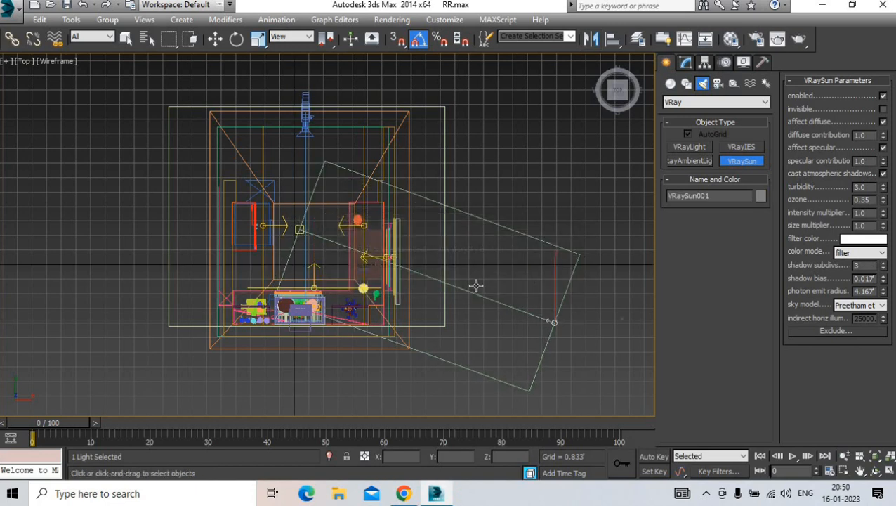
In Perspective view, move the VRaySun outward along X to about 21.668' and raise it to about Z 15.649'
key("p")
scroll(343, 274, "down", 5)
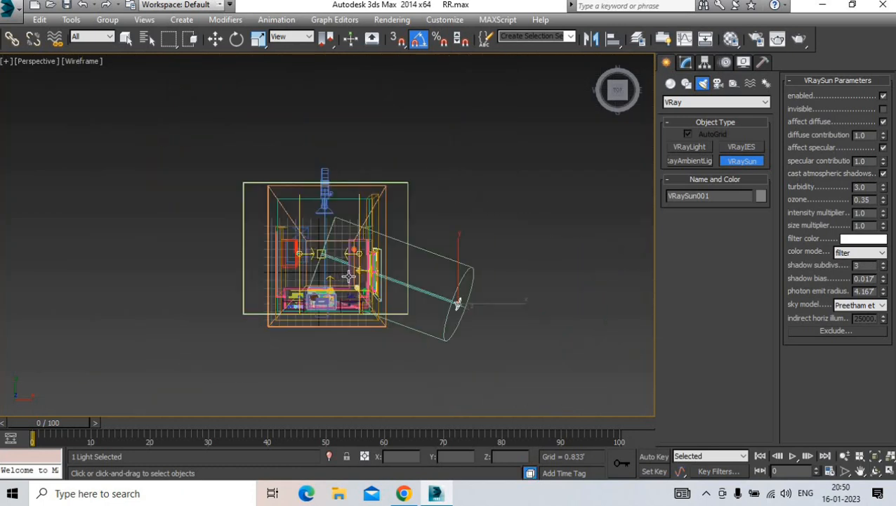
scroll(348, 276, "down", 3)
middle_click_drag(433, 242, 246, 92, "alt")
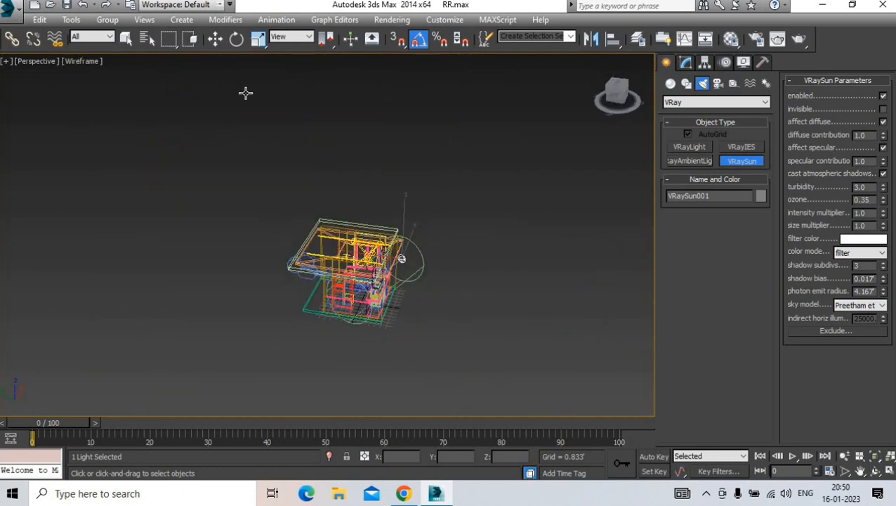
left_click(214, 38)
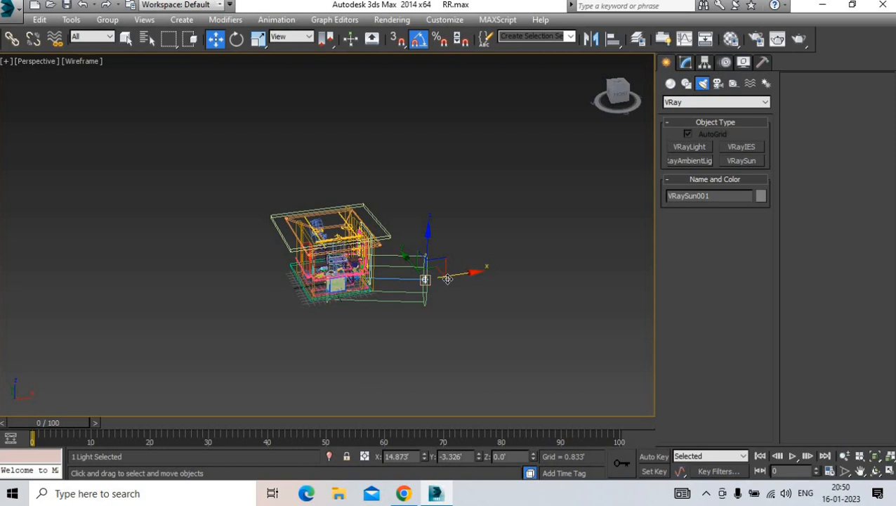
left_click_drag(460, 278, 498, 272)
left_click_drag(466, 237, 445, 118)
middle_click_drag(422, 151, 381, 159, "alt")
Set the VRaySun's size multiplier to 6.0 and its intensity multiplier to 0.35
left_click(546, 151)
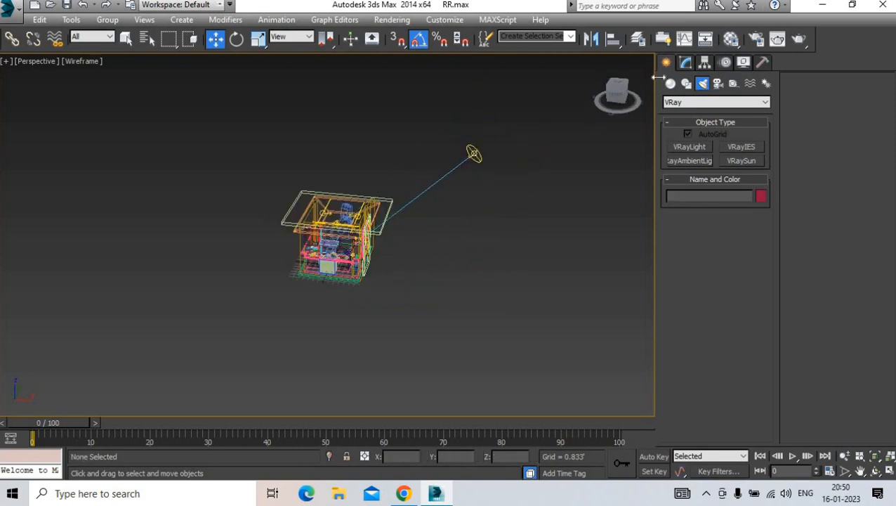
left_click(449, 183)
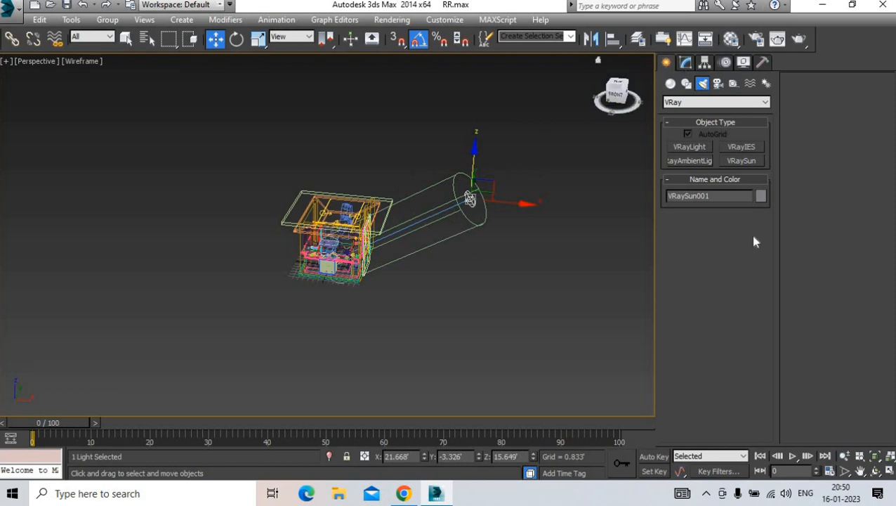
left_click(685, 62)
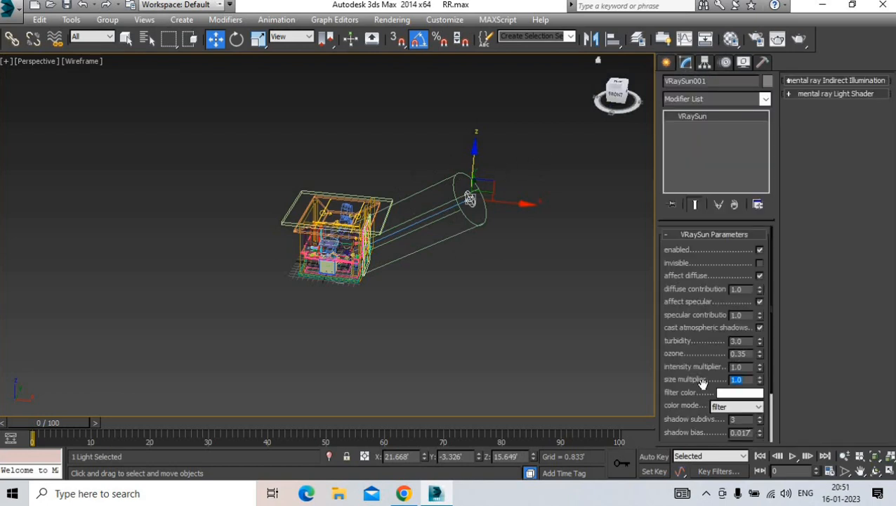
key("Return")
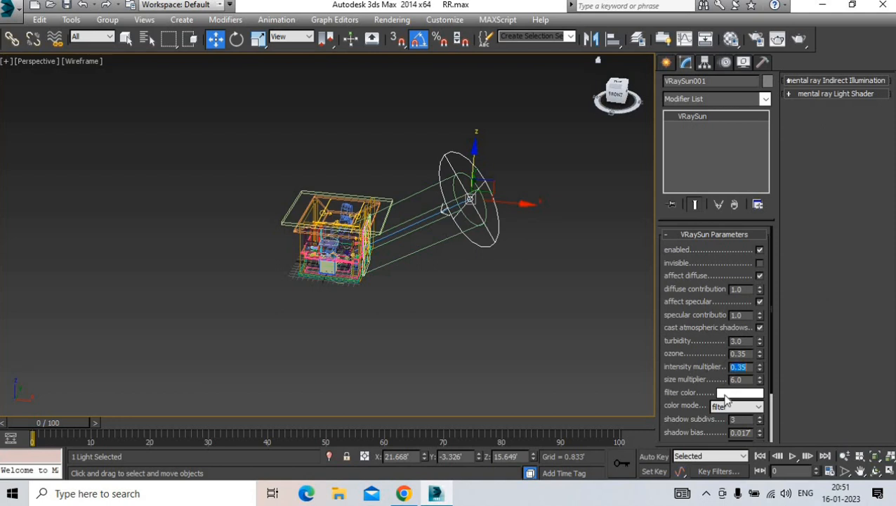
Return to the Camera view and display it shaded
left_click(666, 62)
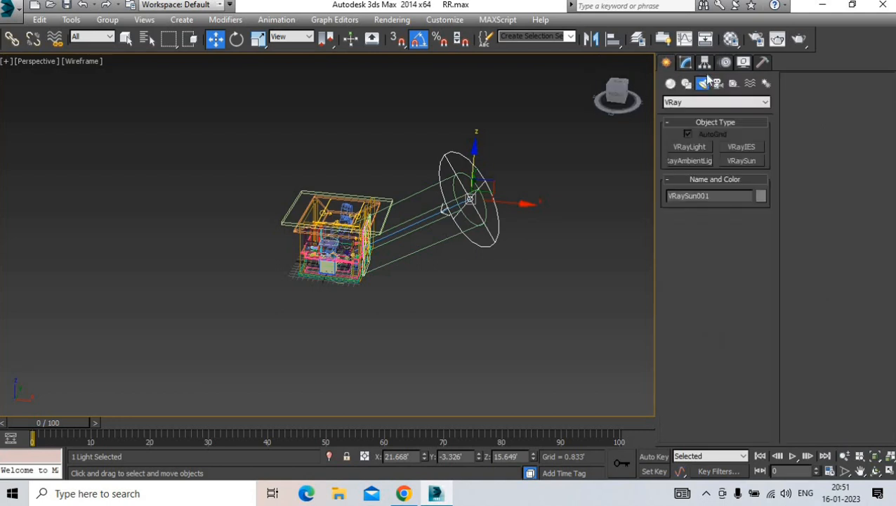
left_click(671, 84)
key("c")
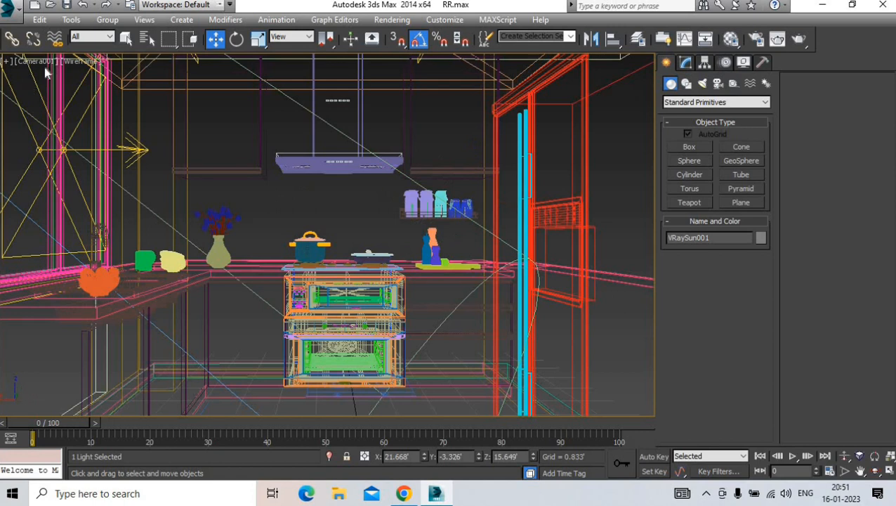
left_click(79, 63)
left_click(92, 90)
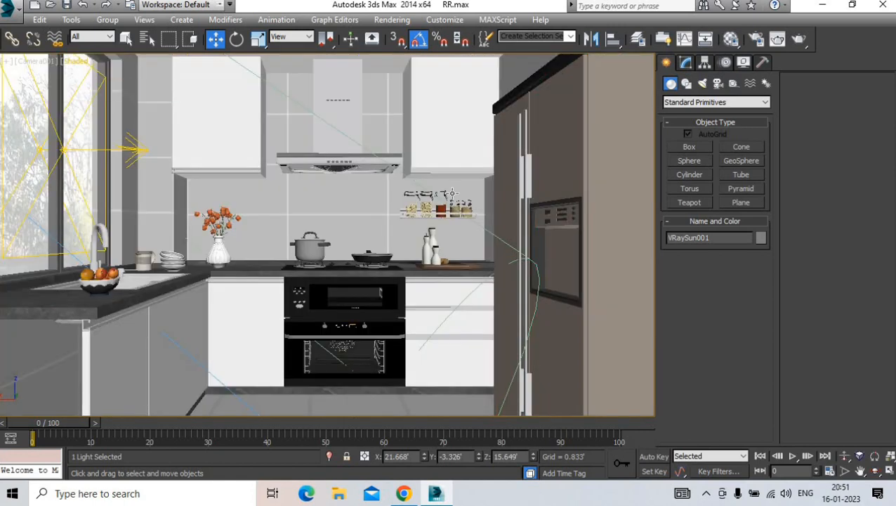
Pan the camera slightly toward the refrigerator side to adjust the kitchen framing
left_click(756, 40)
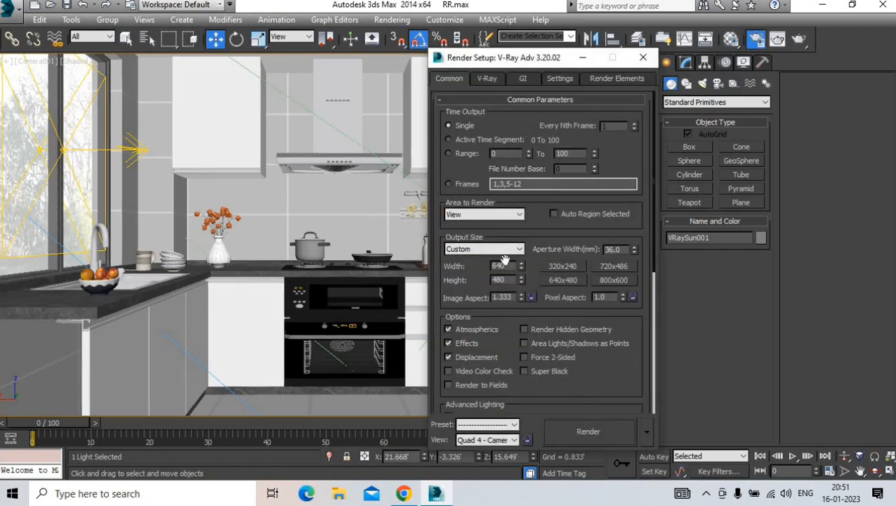
left_click(650, 63)
middle_click_drag(417, 191, 398, 172)
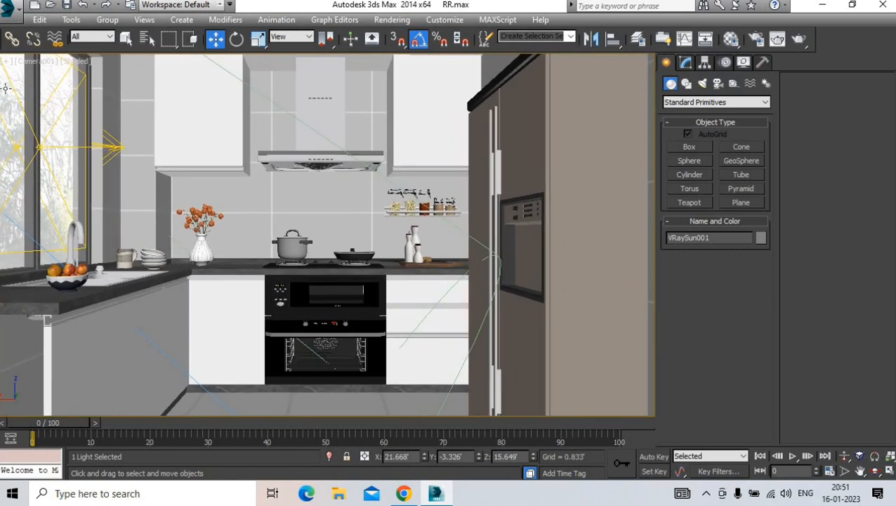
left_click(759, 42)
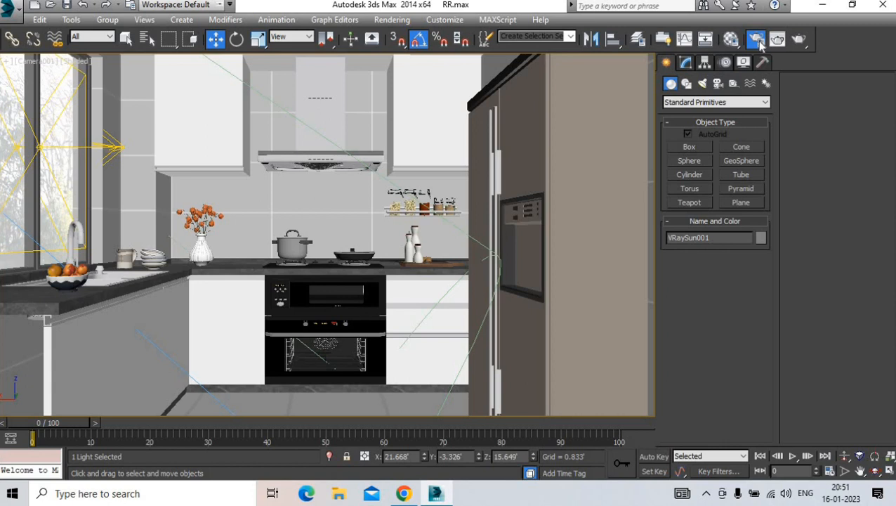
left_click(650, 61)
In the render setup, set the output width to 1200 and enable Force 2-Sided
key("F10")
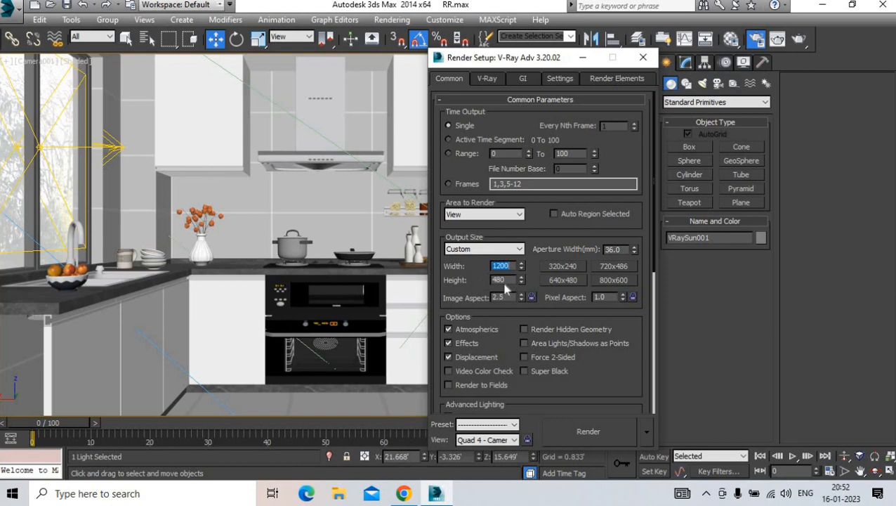
left_click(528, 356)
Check that the built-in frame buffer is enabled, and set the image sampler to Adaptive with the Catmull-Rom filter
left_click(495, 78)
left_click(519, 126)
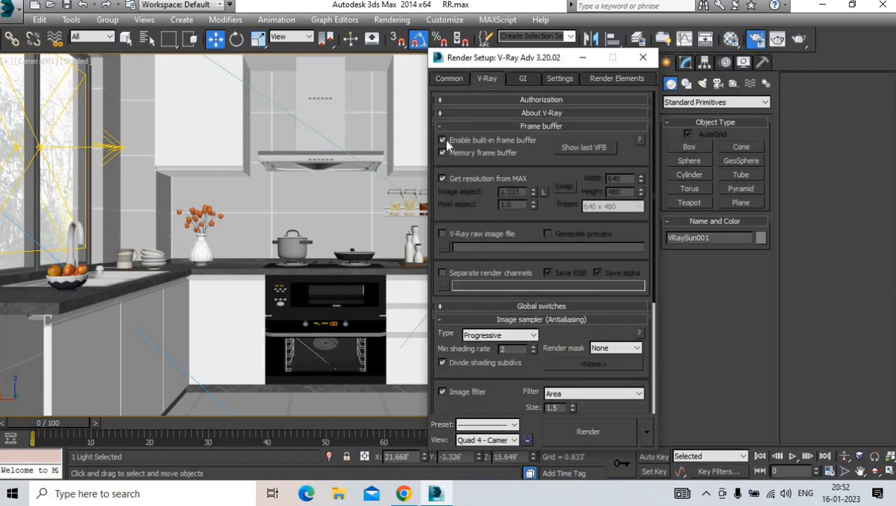
left_click(451, 128)
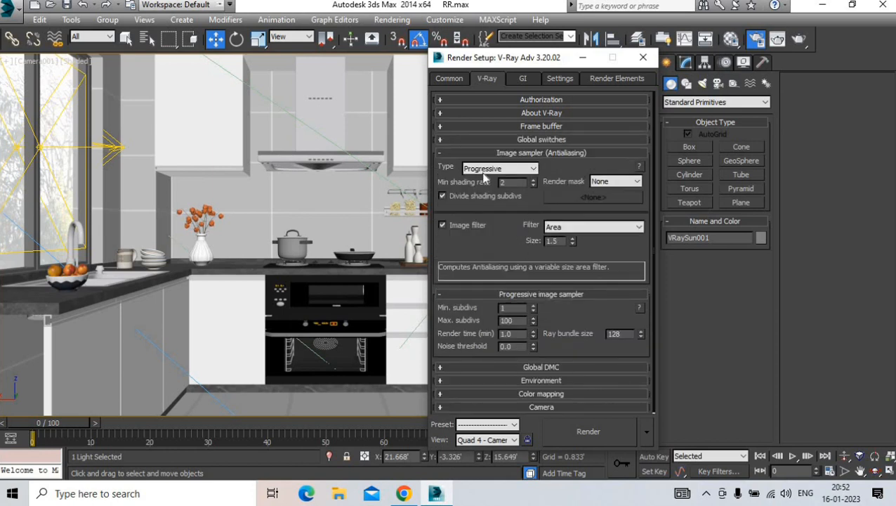
left_click(485, 169)
left_click(484, 187)
left_click(554, 227)
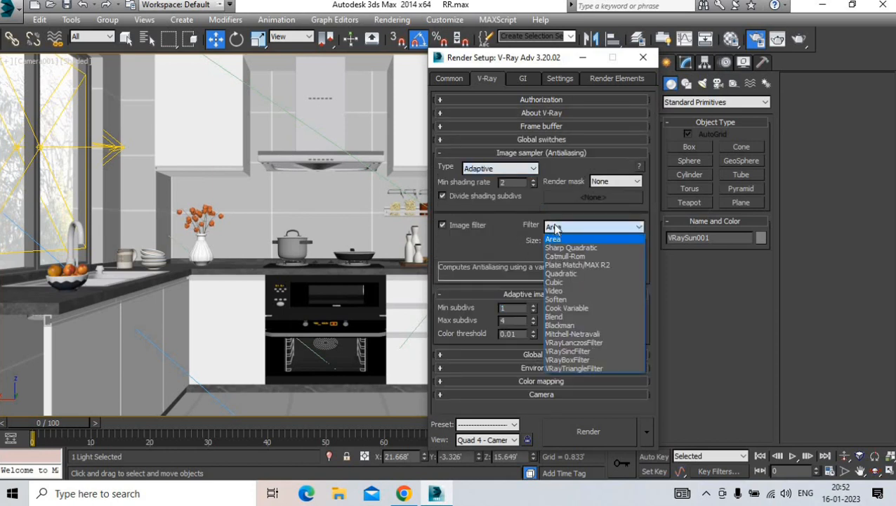
left_click(560, 257)
Enable the GI environment override in the V-Ray environment settings
left_click(534, 367)
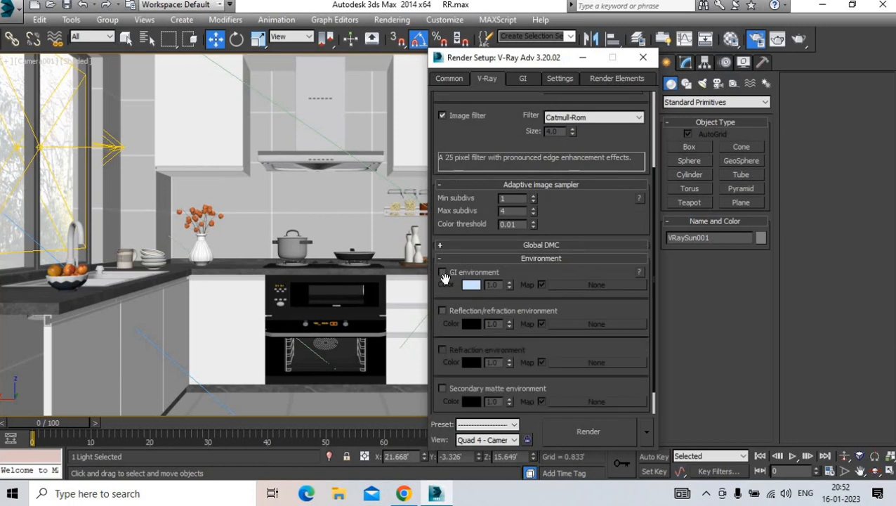
left_click(453, 273)
left_click(460, 256)
Set color mapping to Exponential in Advanced mode, with Clamp output enabled
left_click(504, 373)
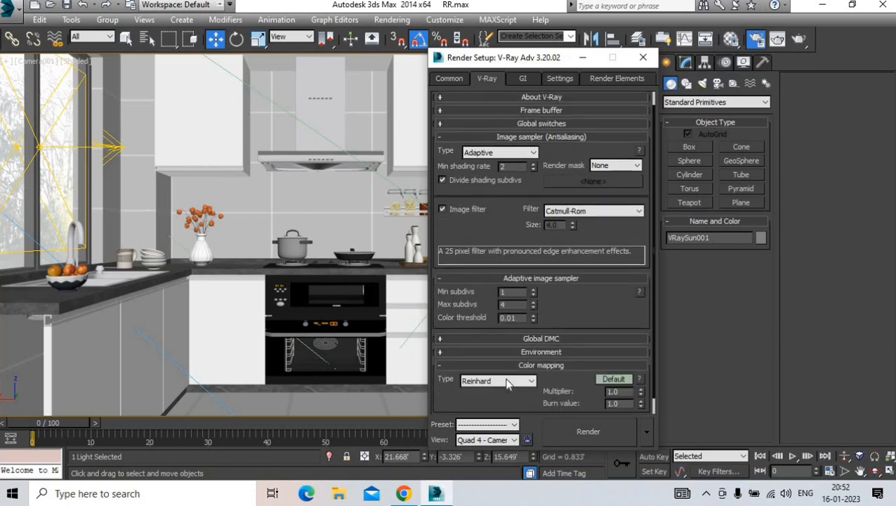
left_click(500, 380)
left_click(483, 401)
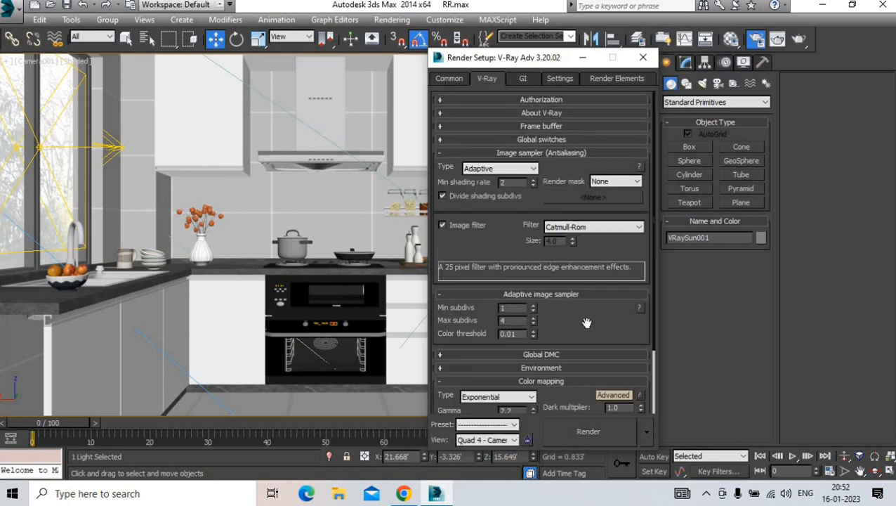
scroll(462, 360, "down", 3)
left_click(548, 369)
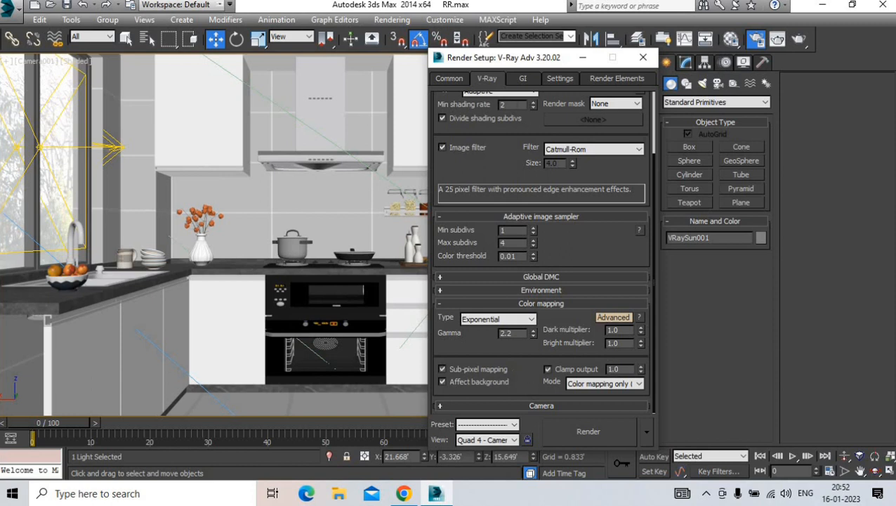
Enable GI with Irradiance map as primary engine, and turn on ambient occlusion in the Advanced global illumination settings
left_click(522, 81)
left_click(443, 113)
left_click(532, 127)
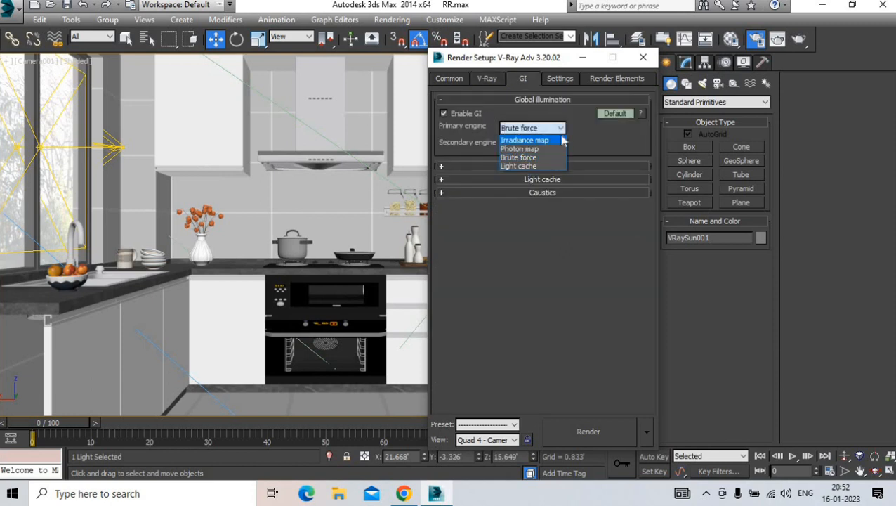
left_click(528, 139)
left_click(608, 113)
Set the irradiance map preset to Very low and show its Advanced settings
left_click(539, 241)
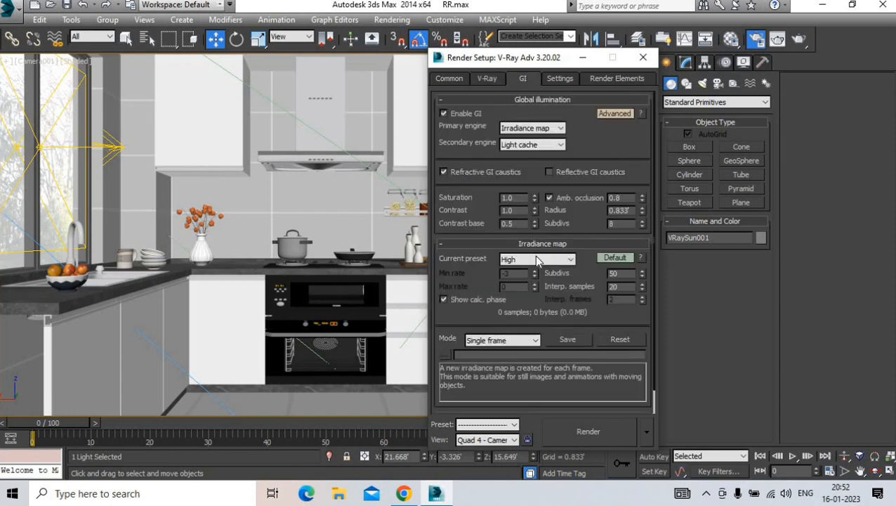
left_click(535, 258)
left_click(525, 280)
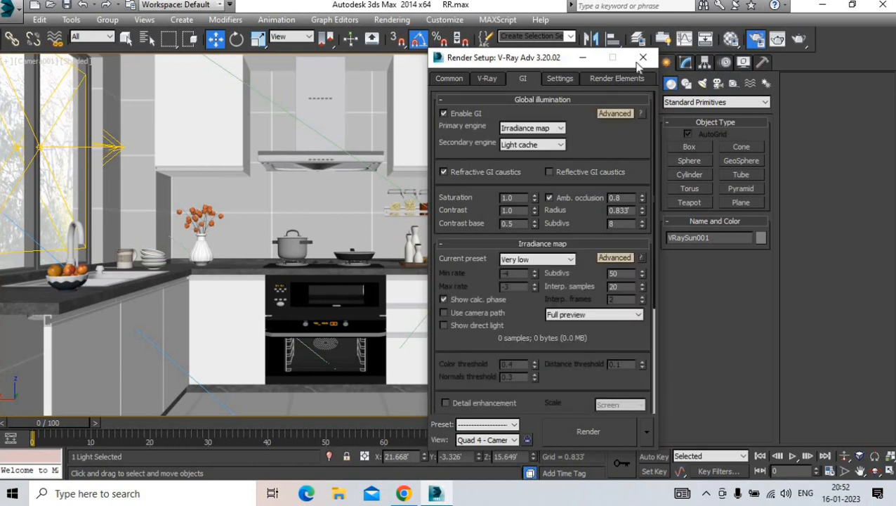
Show the safe frame in the Camera view and set the render output height to 800
left_click(642, 57)
key("shift+f")
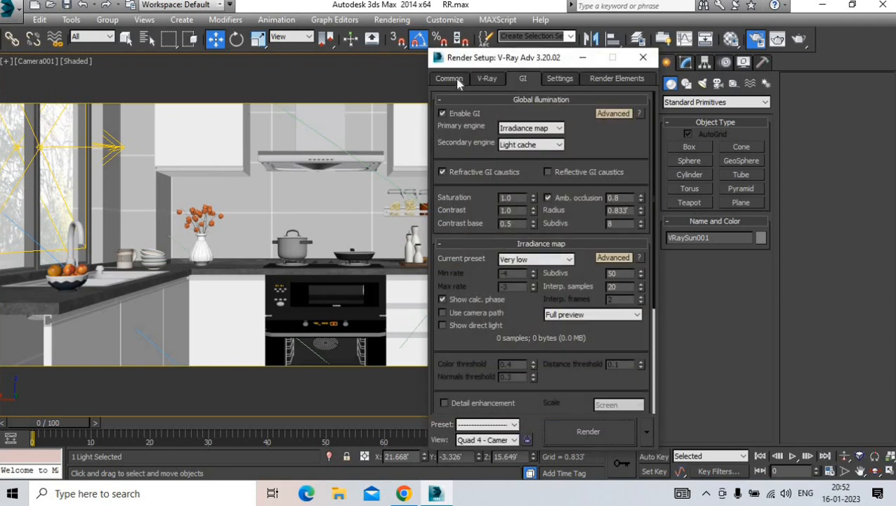
left_click(456, 80)
right_click(500, 279)
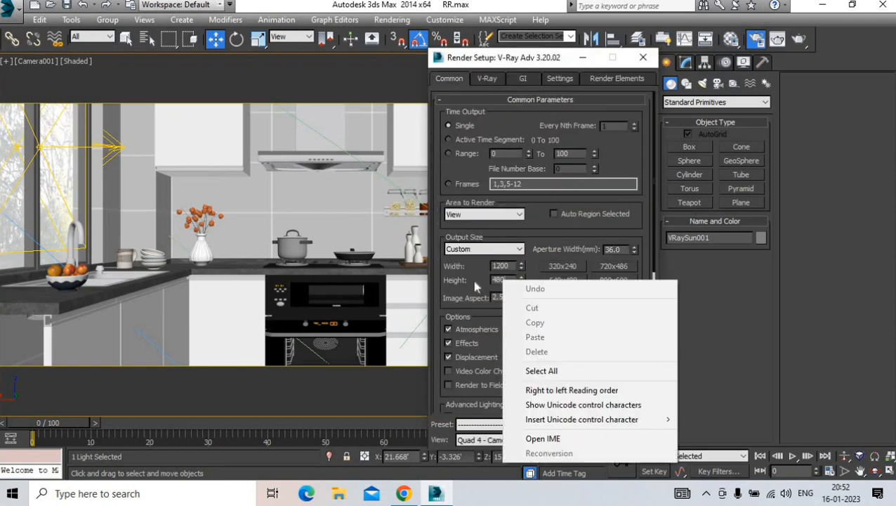
left_click(498, 279)
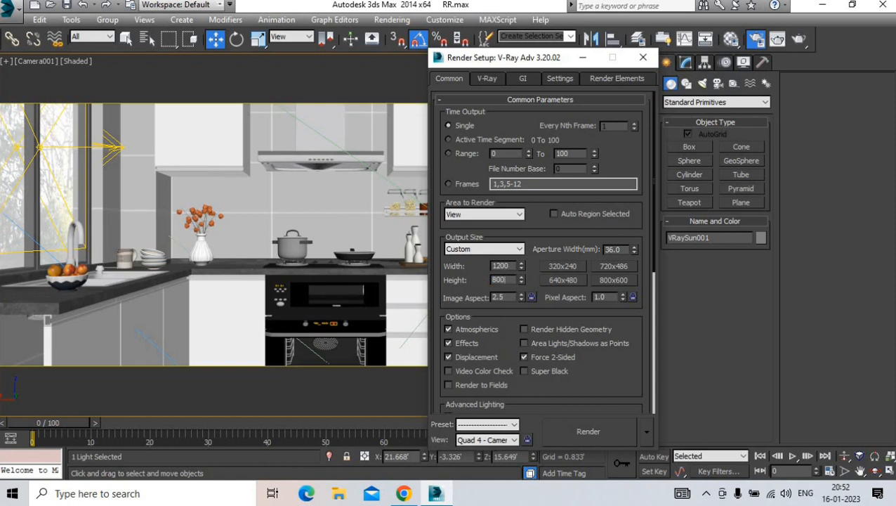
key("Return")
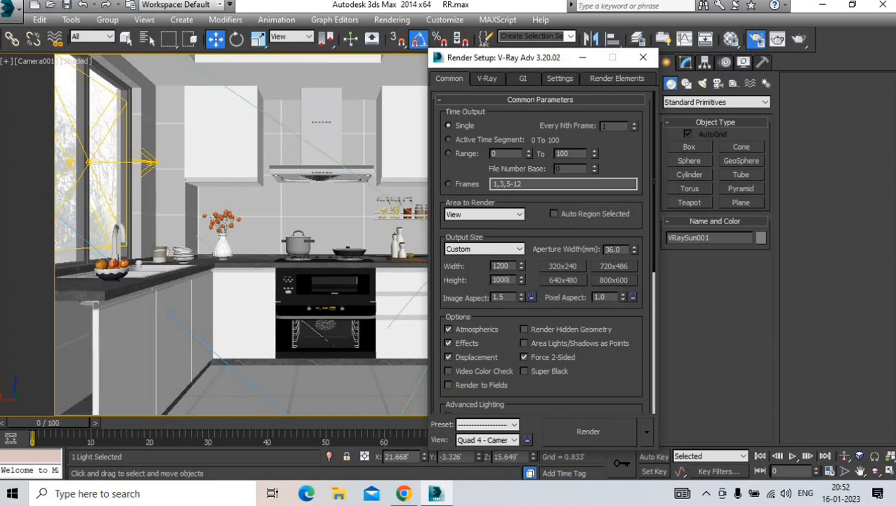
Set the render output height to 1000 and close the render settings
type("1000")
key("Return")
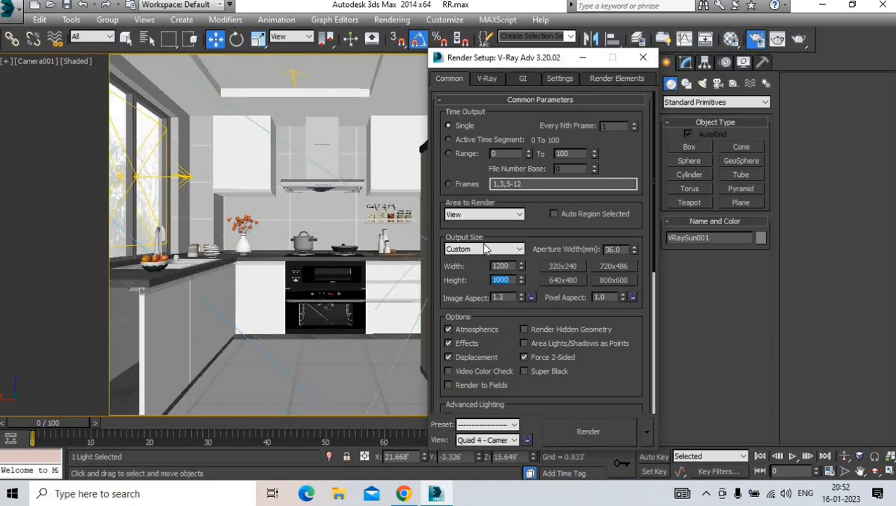
left_click(642, 57)
Reframe the kitchen shot by panning the camera view and raising the camera's lens to 30.456 mm
middle_click_drag(392, 166, 402, 167)
left_click(28, 63)
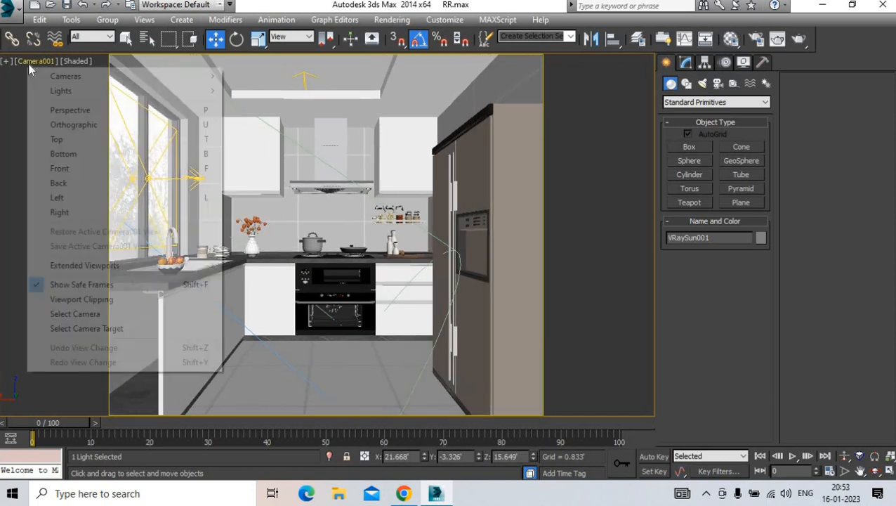
left_click(70, 313)
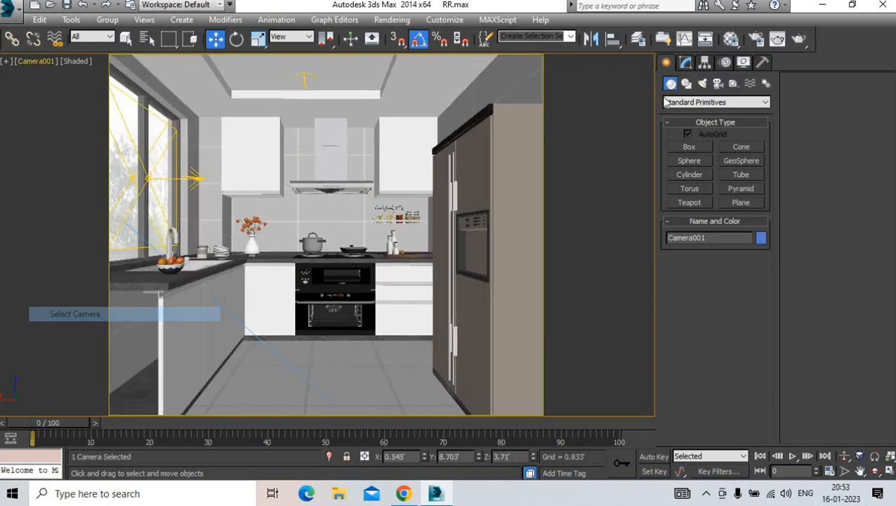
left_click(685, 62)
left_click(743, 249)
left_click(743, 249)
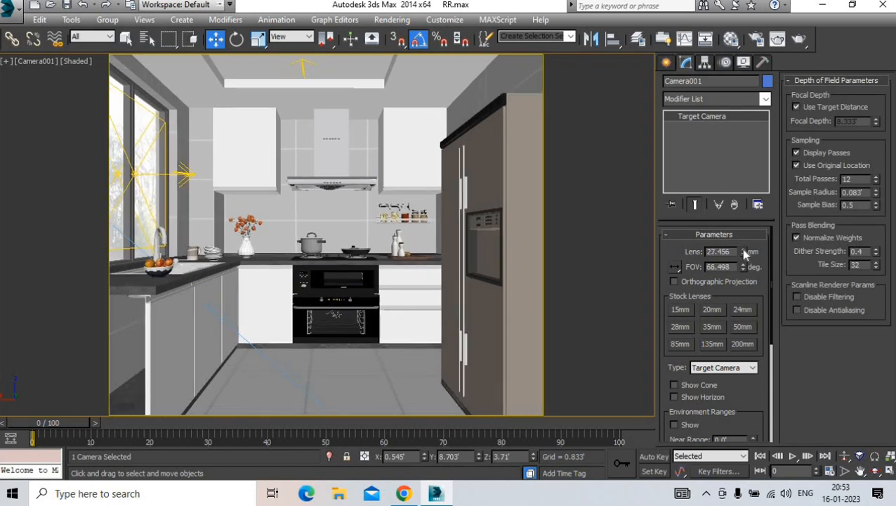
left_click(743, 249)
left_click(743, 250)
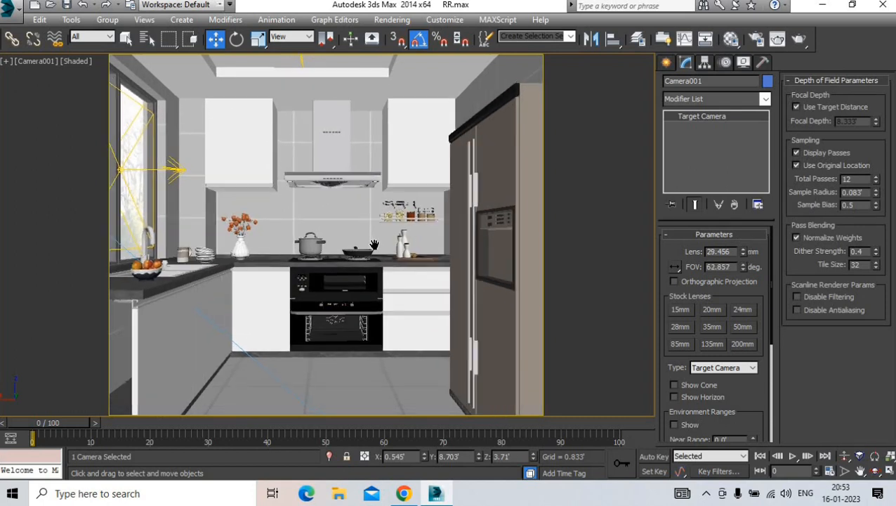
middle_click_drag(374, 244, 408, 244)
left_click(743, 249)
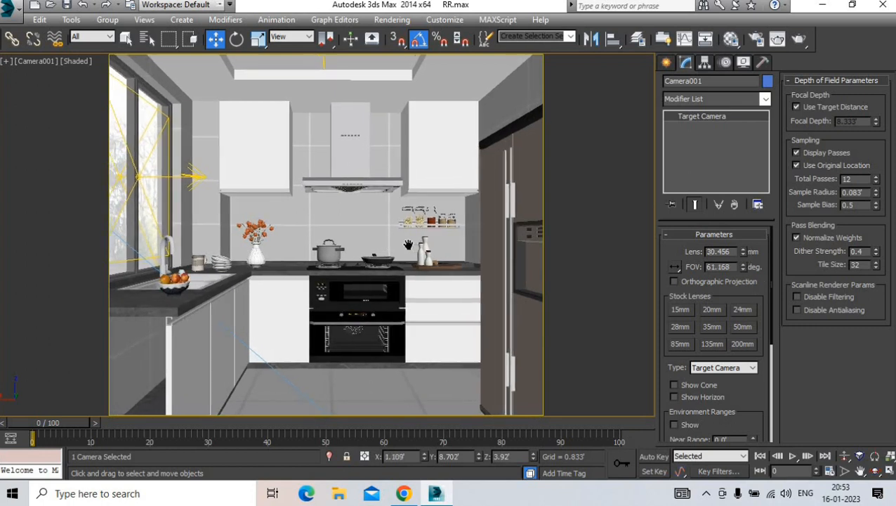
left_click(667, 62)
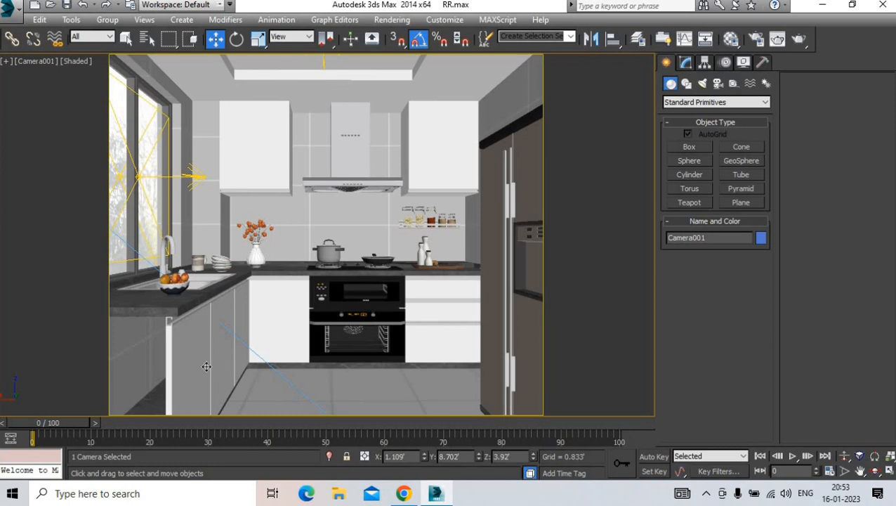
Isolate the kitchen cabinet group in a perspective view and ungroup it into separate objects
left_click(206, 366)
key("alt+q")
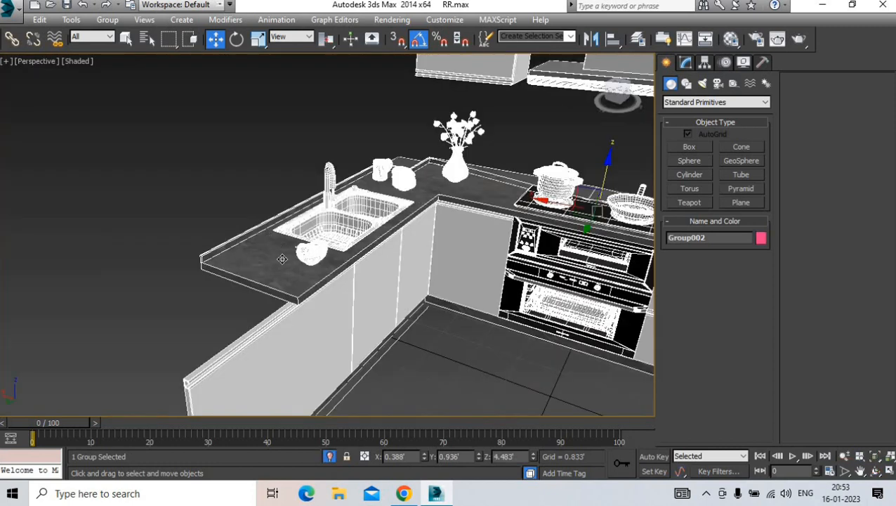
middle_click_drag(283, 259, 218, 253, "alt")
left_click(685, 63)
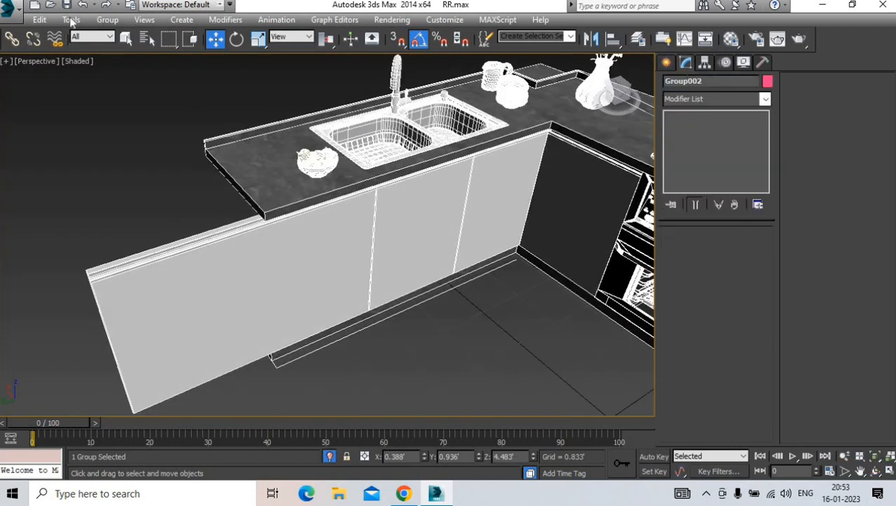
left_click(107, 20)
left_click(125, 50)
left_click(314, 161)
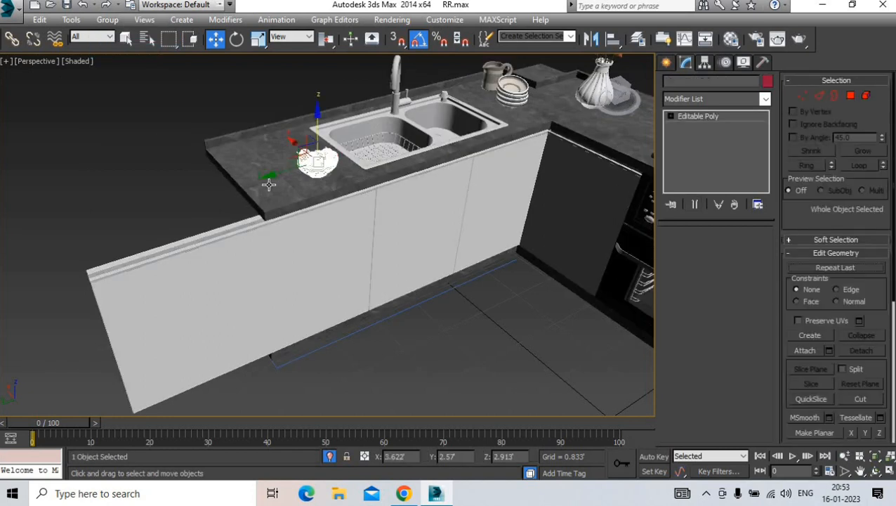
Extend the sink-side countertop to the end of the base cabinets by moving its two end spline vertices along Y
left_click(549, 231)
left_click(671, 137)
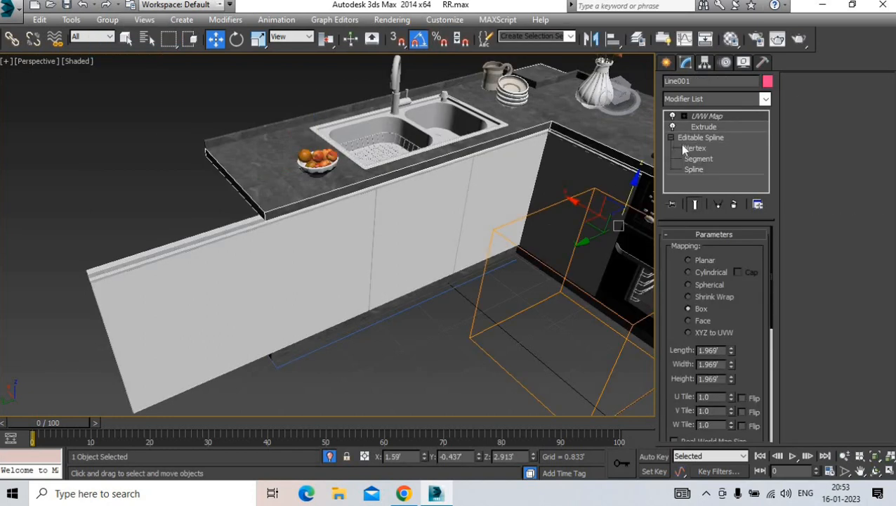
left_click(683, 147)
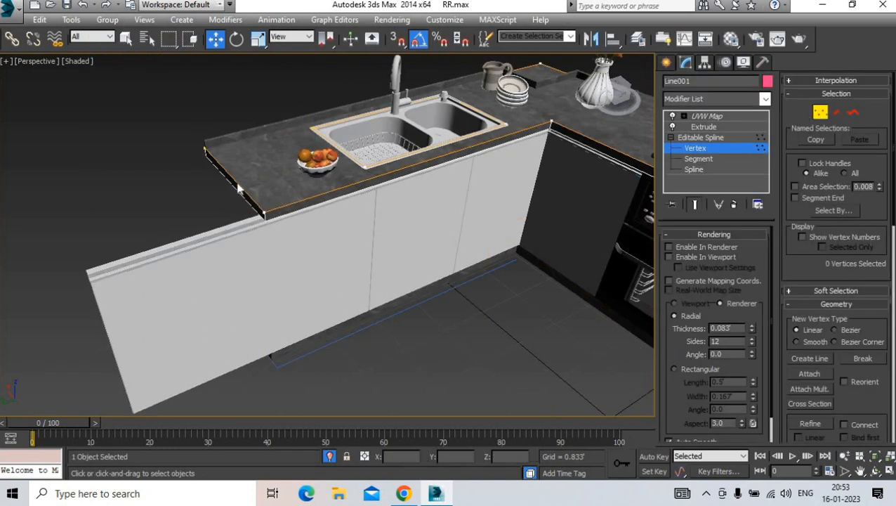
middle_click_drag(261, 240, 186, 159, "alt")
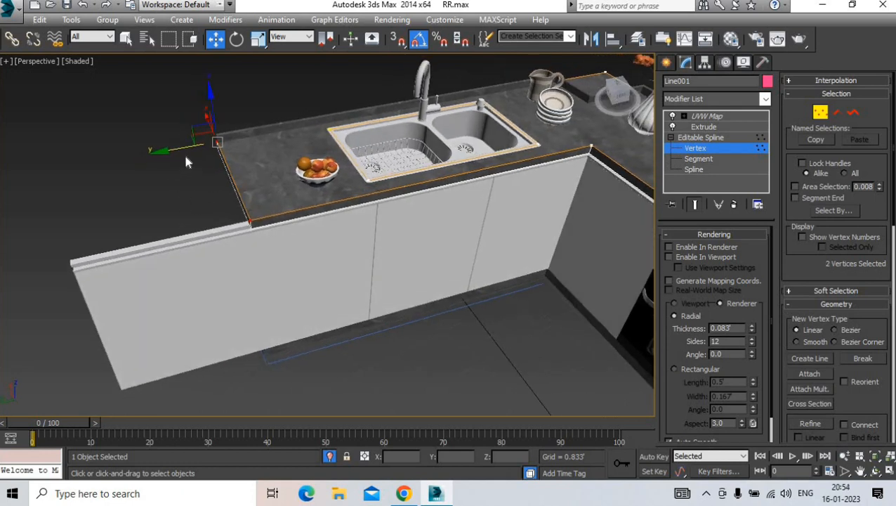
left_click_drag(170, 148, 24, 176)
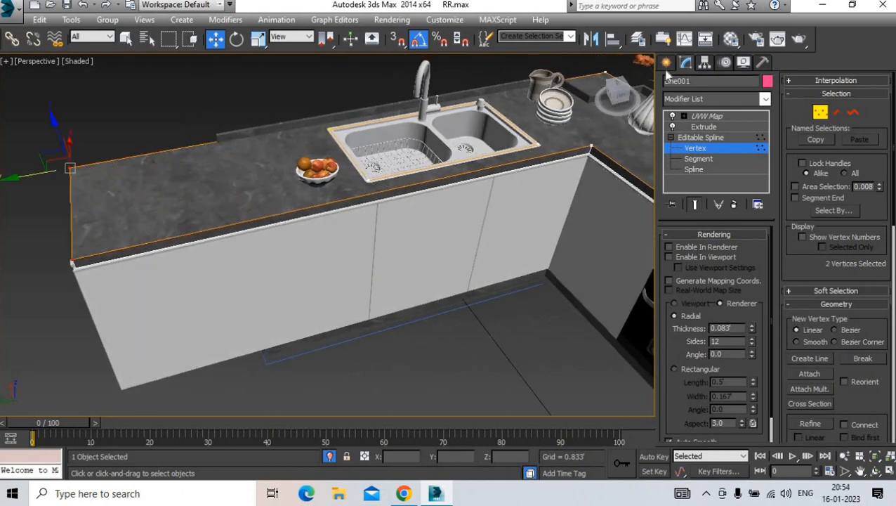
Extend the backsplash strip behind the sink to the countertop's end by moving its end vertices in Edit Poly
left_click(242, 130)
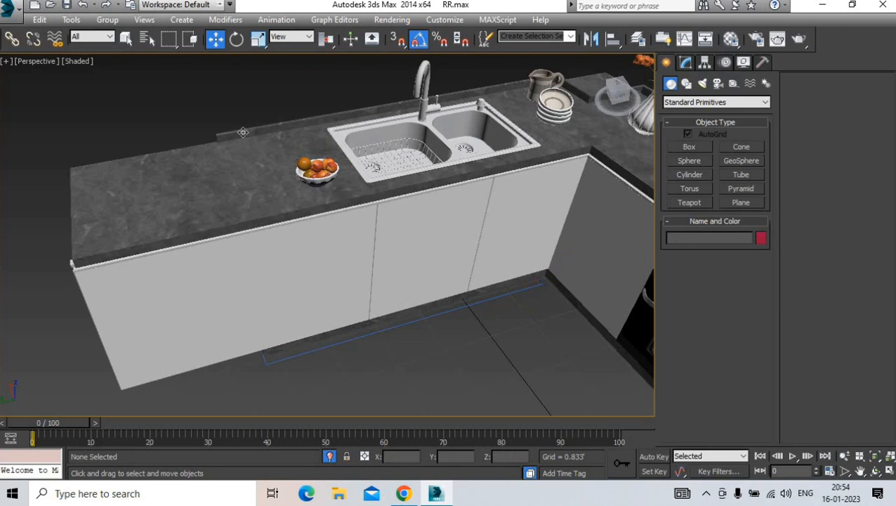
left_click(686, 62)
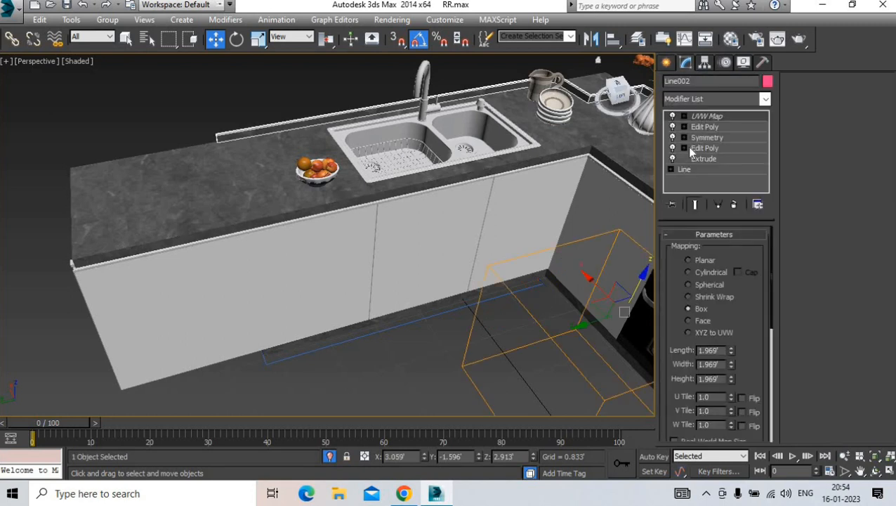
left_click(695, 148)
left_click(575, 183)
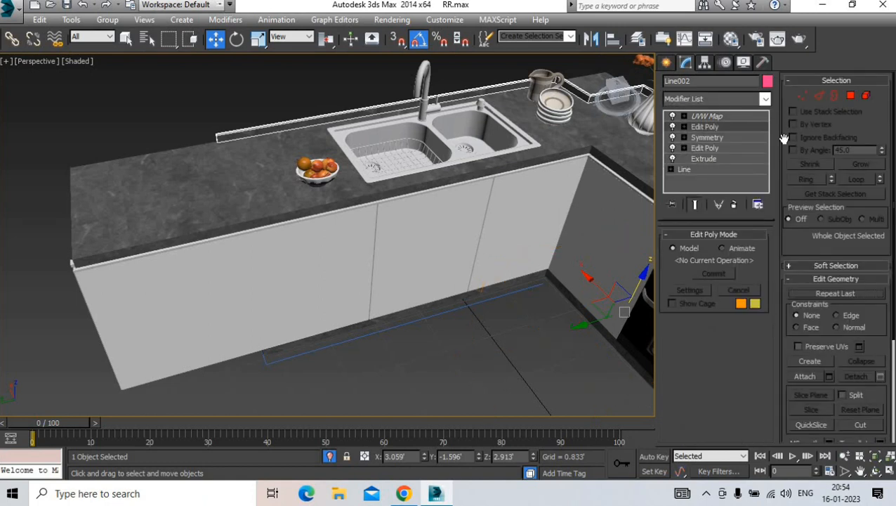
left_click(801, 96)
left_click_drag(247, 150, 61, 164)
left_click(666, 62)
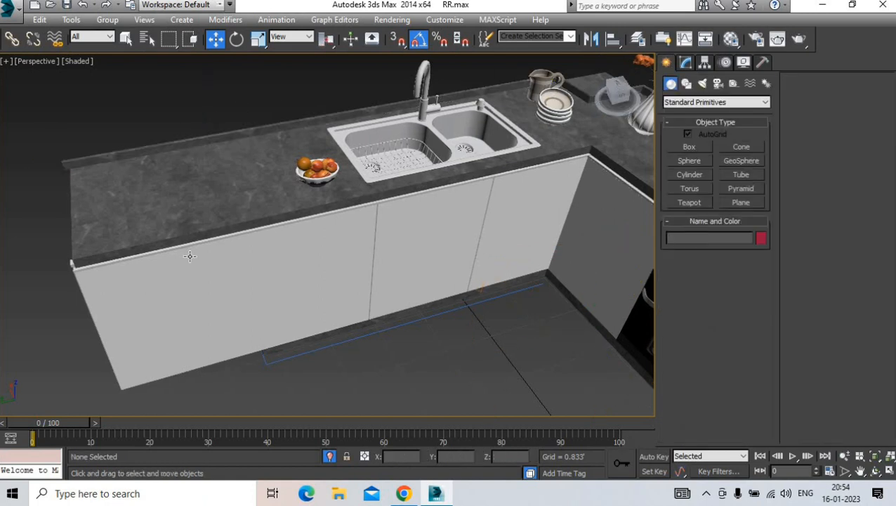
Select all the isolated kitchen objects and group them again under the default group name
scroll(309, 249, "down", 6)
right_click(233, 349)
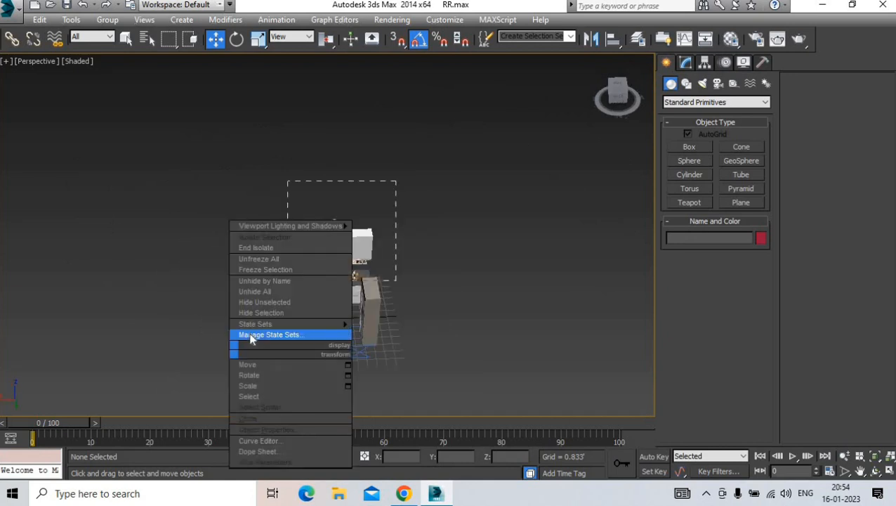
left_click_drag(438, 197, 264, 378)
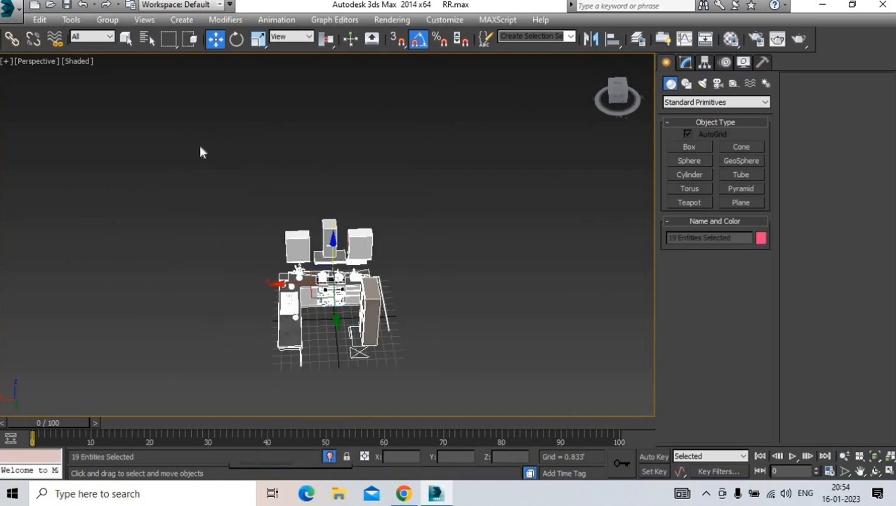
left_click(107, 19)
left_click(113, 65)
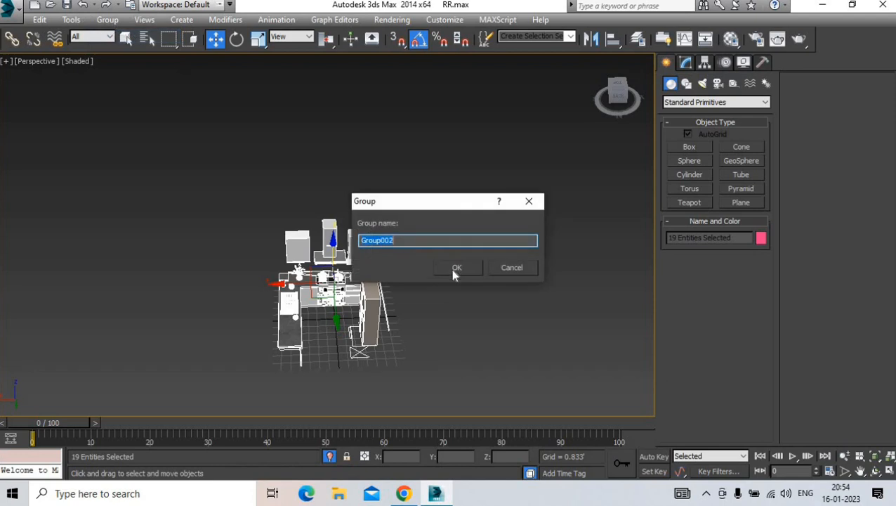
left_click(452, 268)
Return to the Camera view with the safe frame shown, and nudge the window group along X to about 5.353'
key("c")
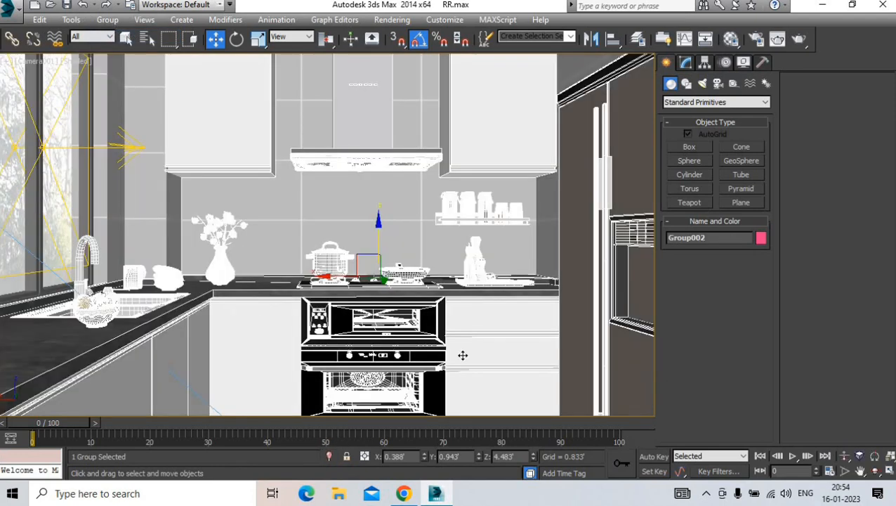
key("shift+f")
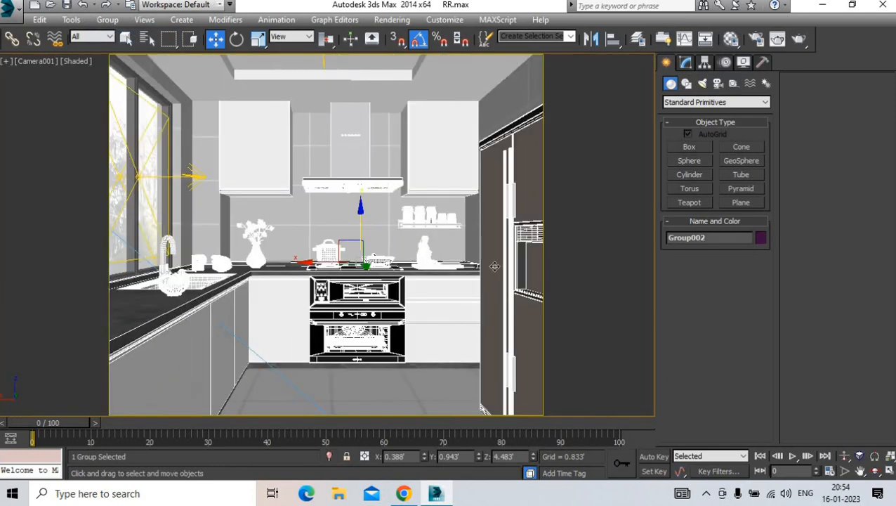
key("ctrl+d")
middle_click_drag(392, 283, 394, 285)
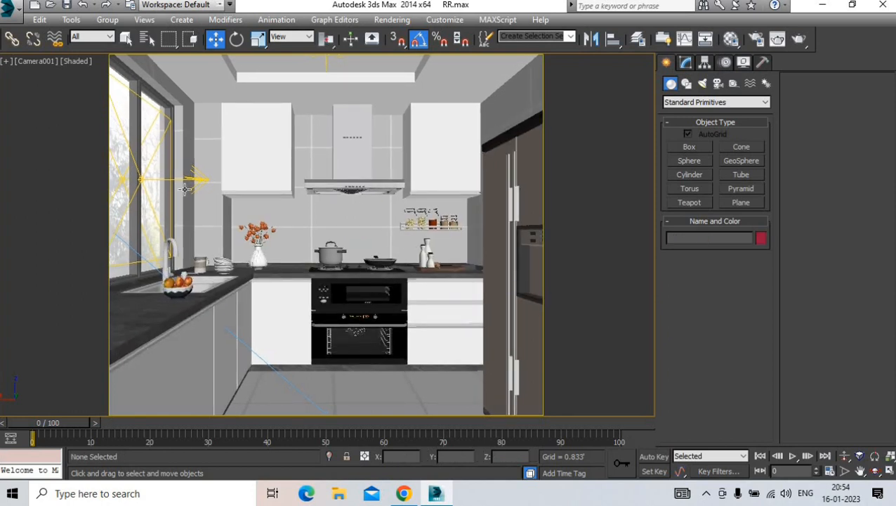
left_click(140, 185)
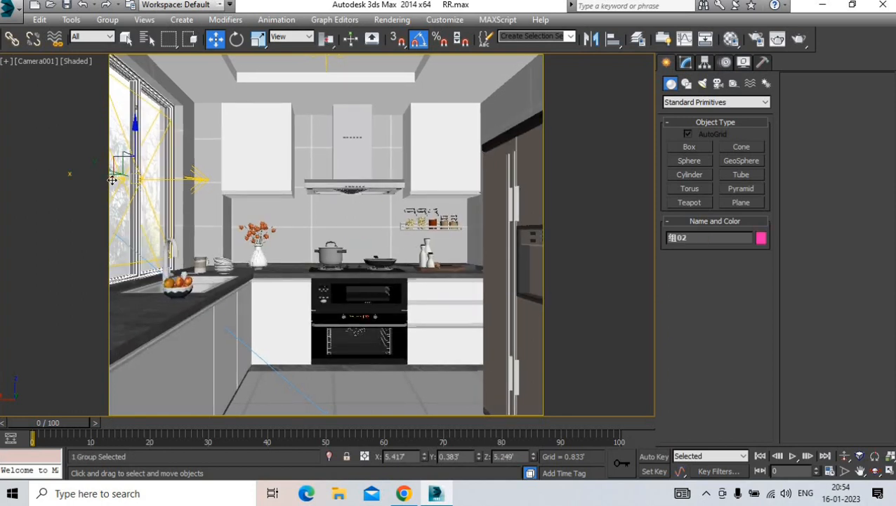
left_click_drag(112, 180, 114, 179)
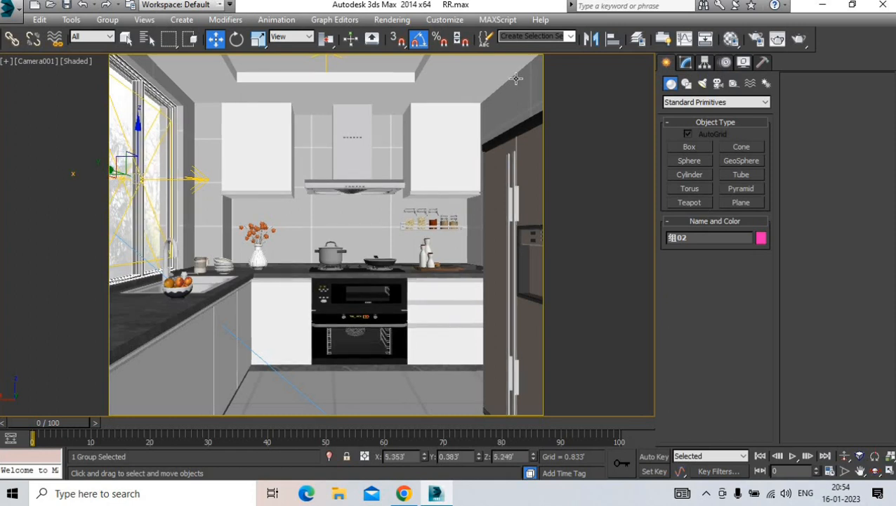
Render the Camera view, close the V-Ray messages, and arrange the frame and progress windows side by side
left_click(798, 40)
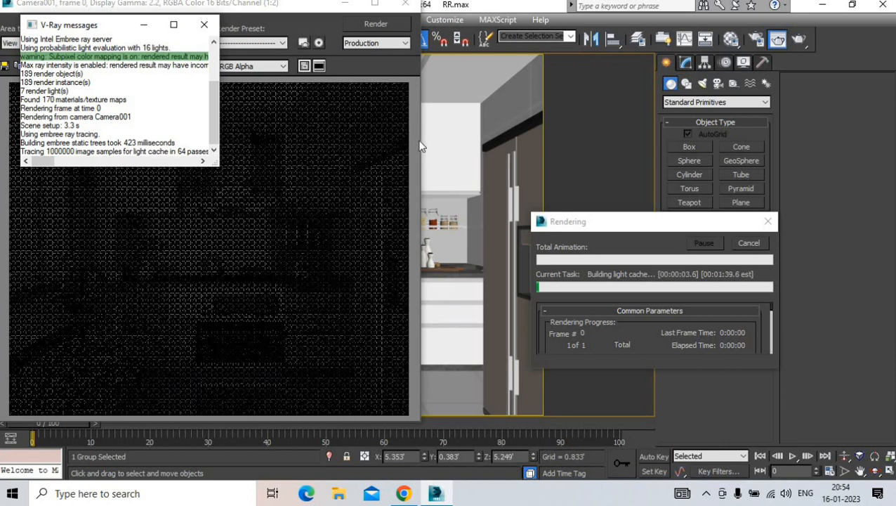
left_click(204, 25)
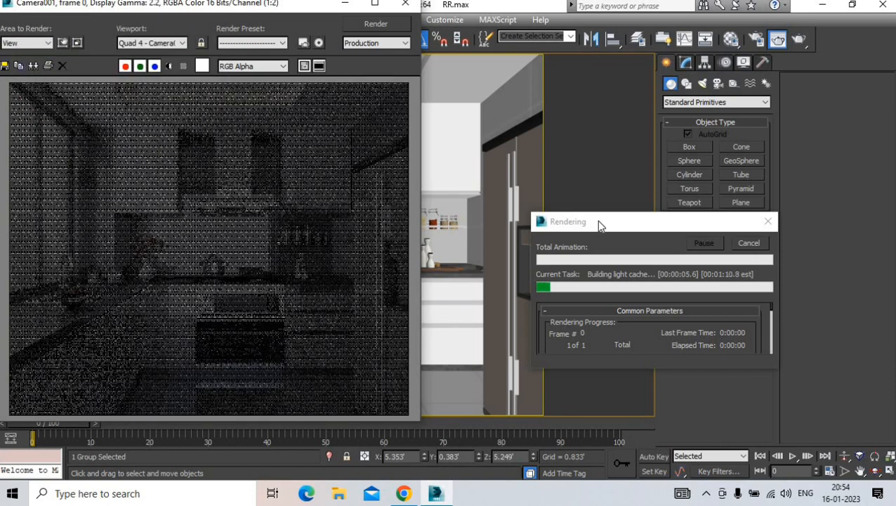
left_click_drag(599, 224, 611, 199)
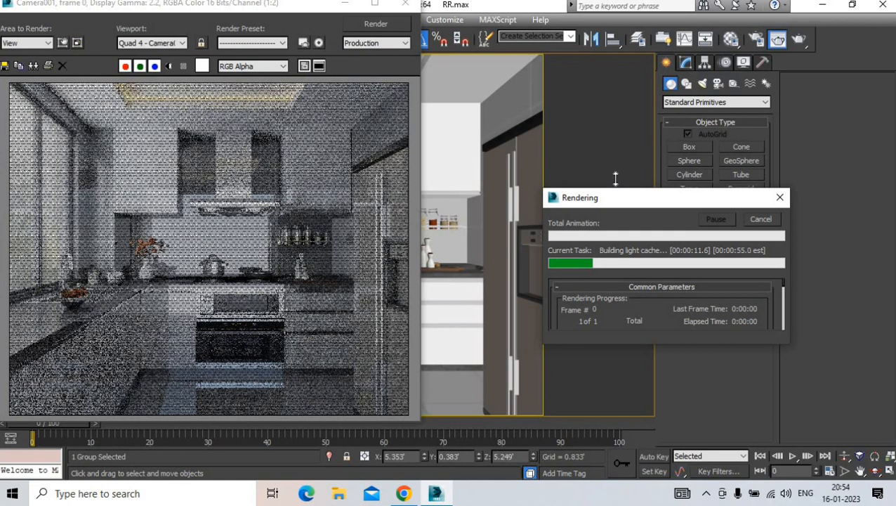
left_click(287, 8)
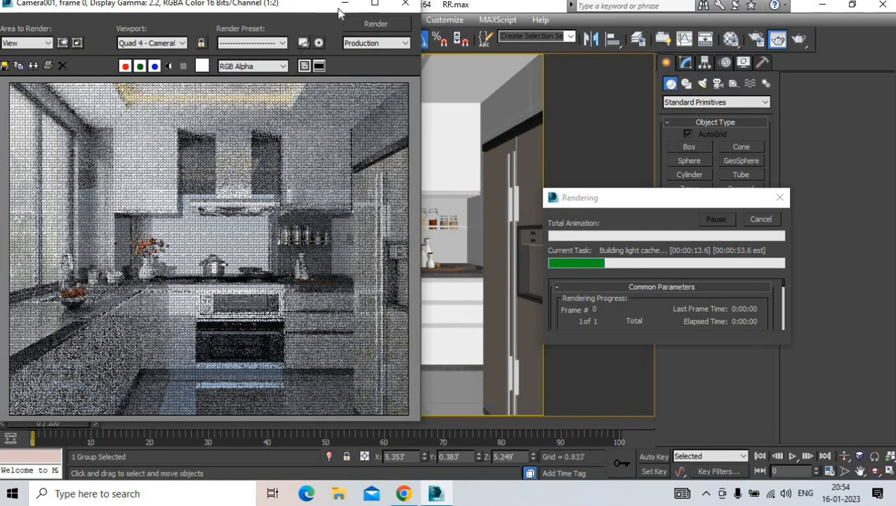
left_click_drag(339, 13, 406, 17)
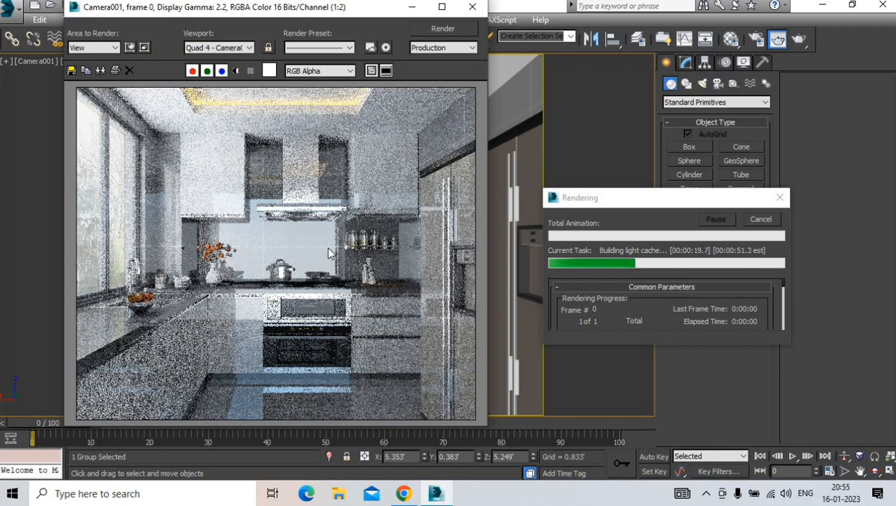
left_click_drag(632, 200, 599, 158)
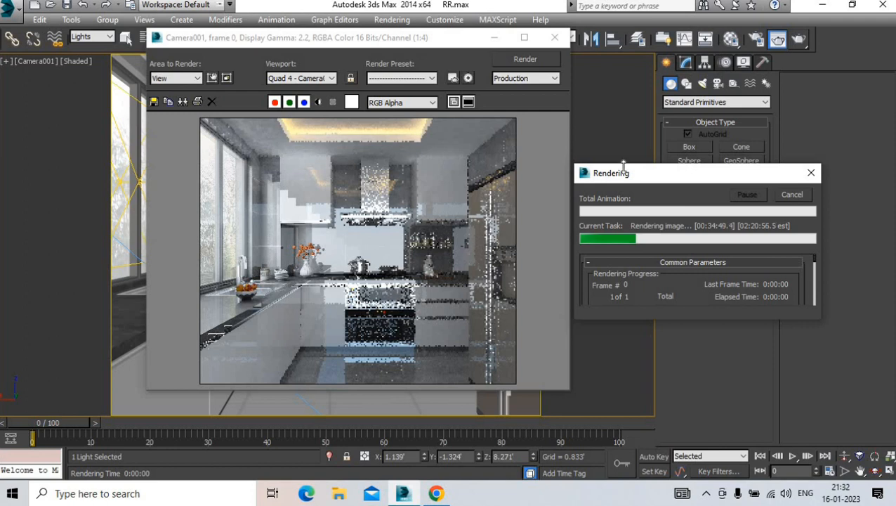
Maximize the rendered frame and inspect the countertop, vase and sink details up close
left_click_drag(664, 176, 611, 173)
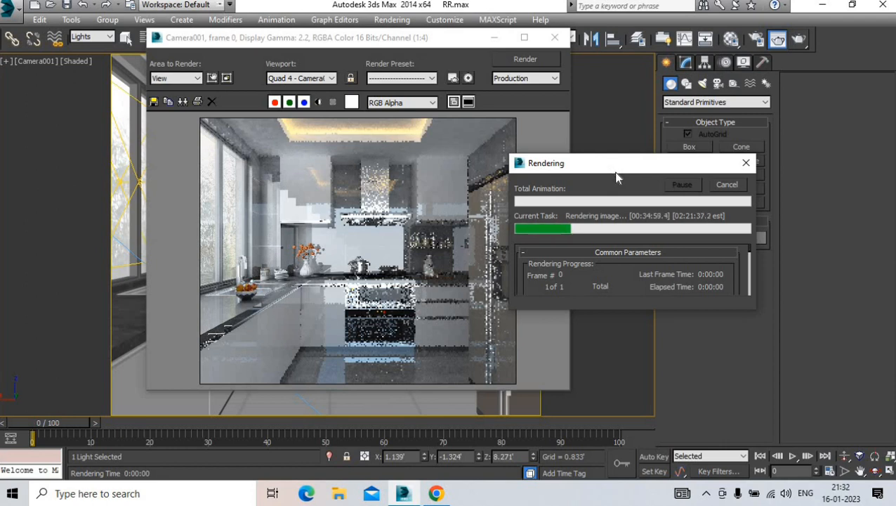
left_click_drag(617, 167, 623, 184)
left_click(523, 38)
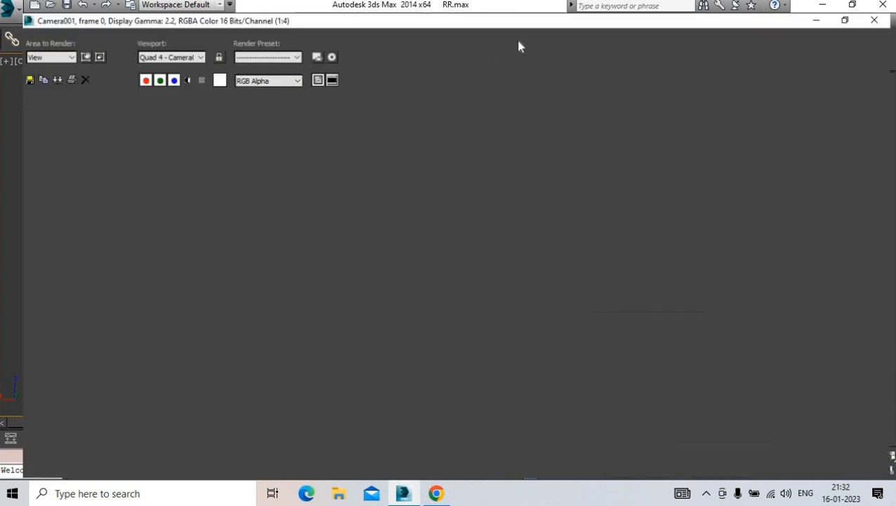
scroll(358, 279, "up", 5)
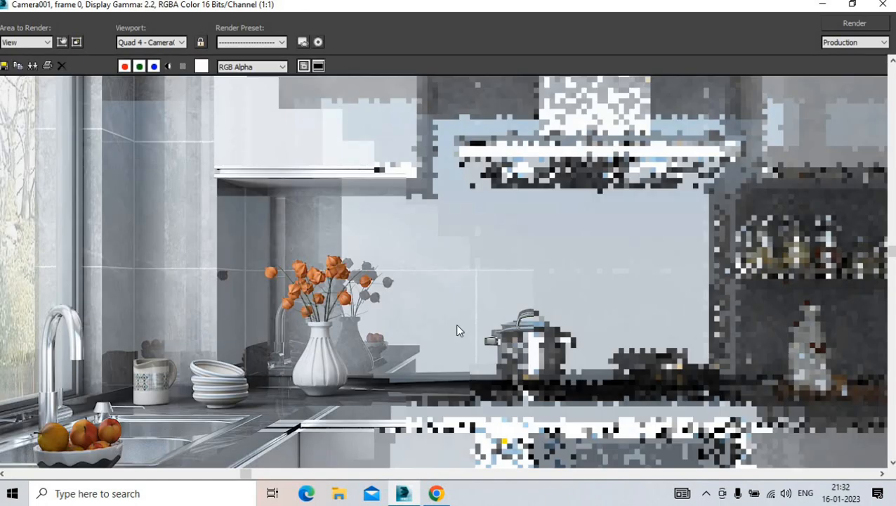
Return the rendered frame window to its smaller size and place the Rendering progress window beside it
scroll(404, 270, "down", 4)
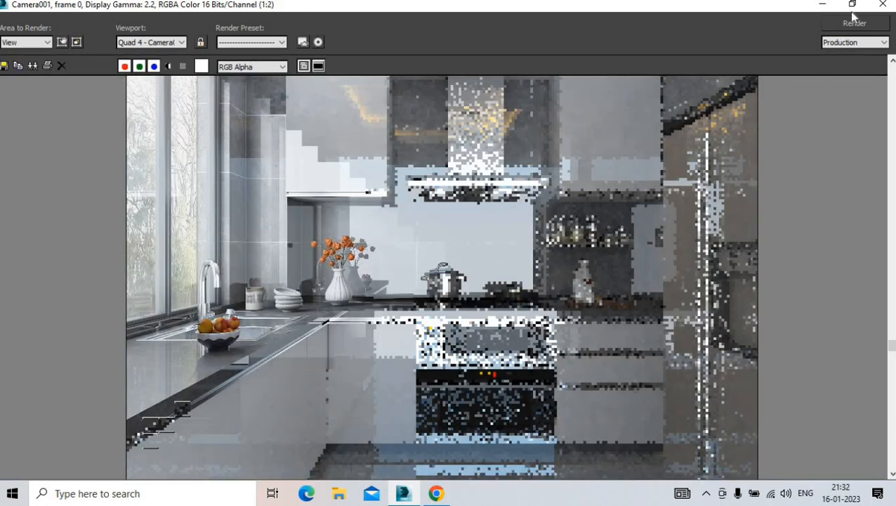
left_click(852, 4)
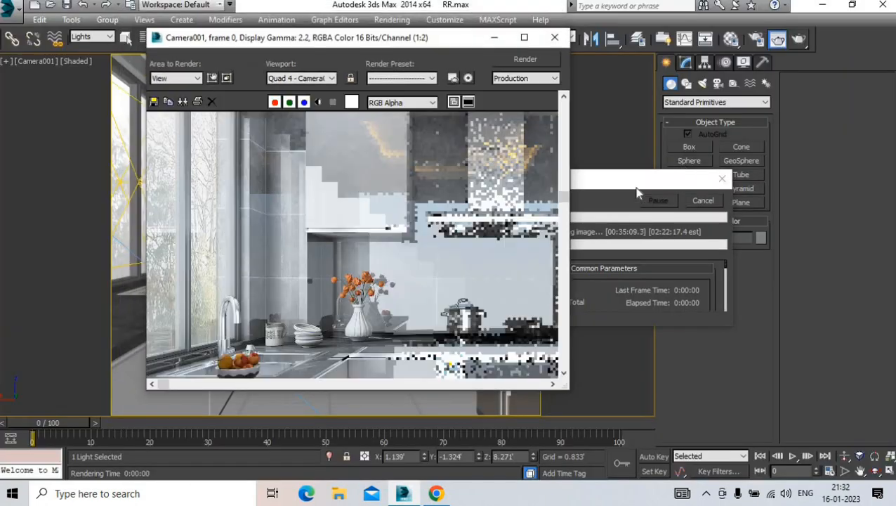
left_click(636, 191)
left_click_drag(620, 177, 743, 188)
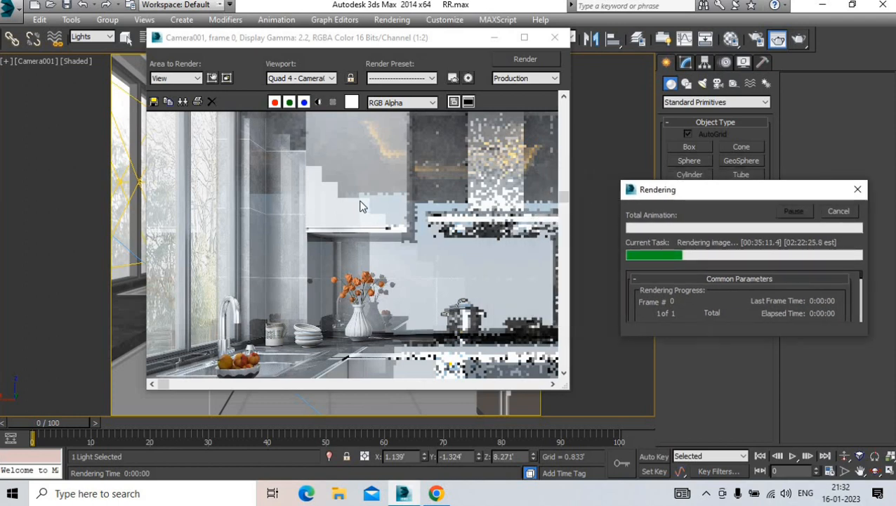
scroll(359, 206, "down", 1)
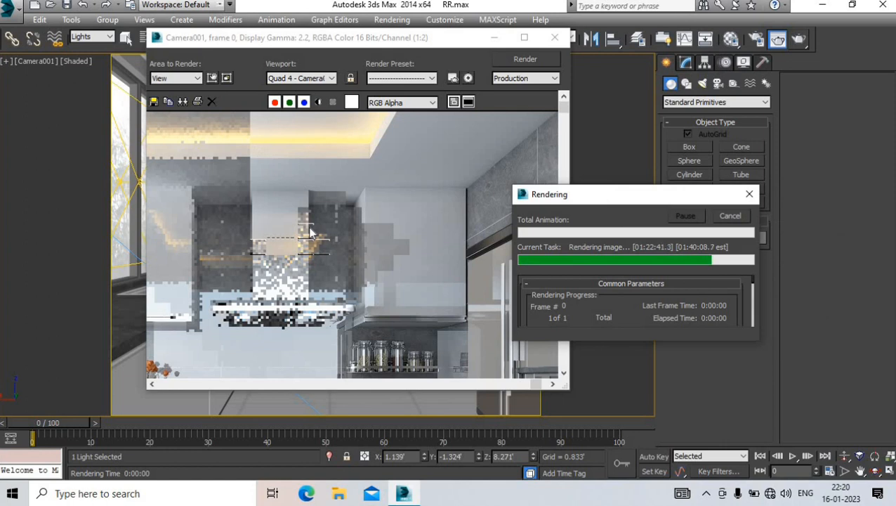
left_click_drag(610, 200, 653, 186)
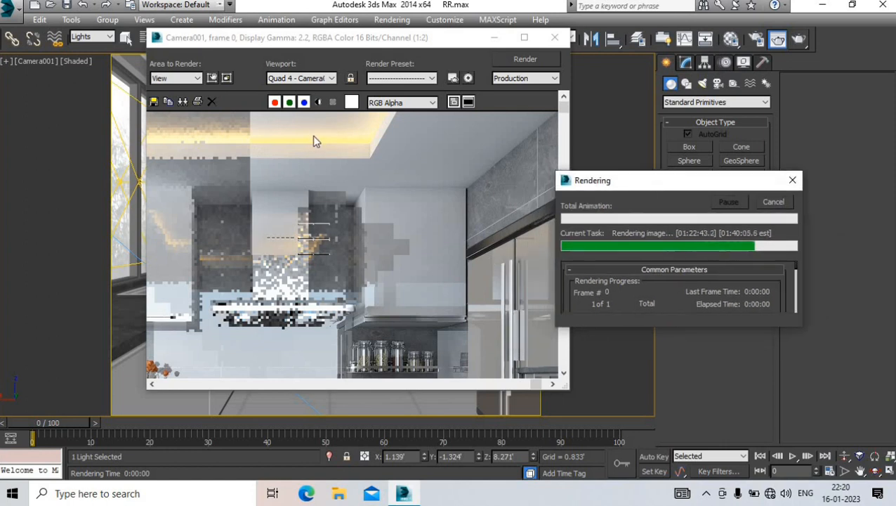
Examine the range hood and upper cabinets in the ongoing render, both close up and as a full frame
scroll(315, 204, "down", 1)
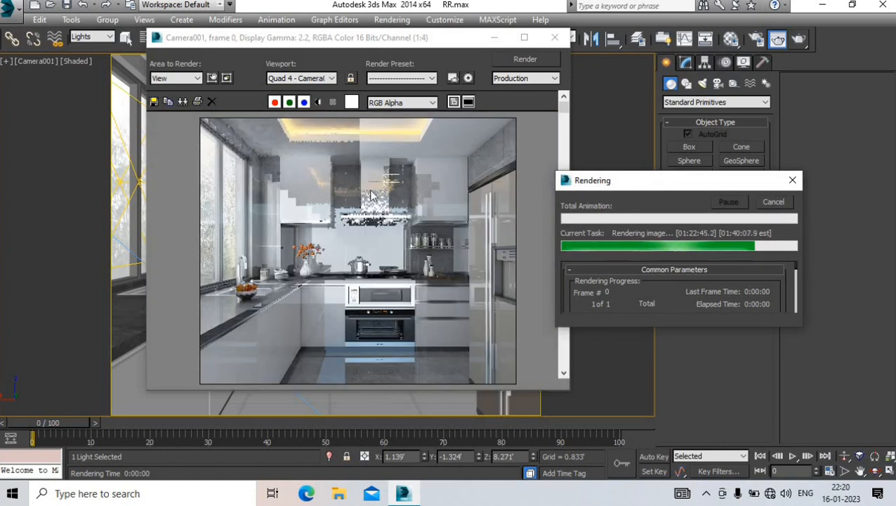
scroll(377, 196, "up", 3)
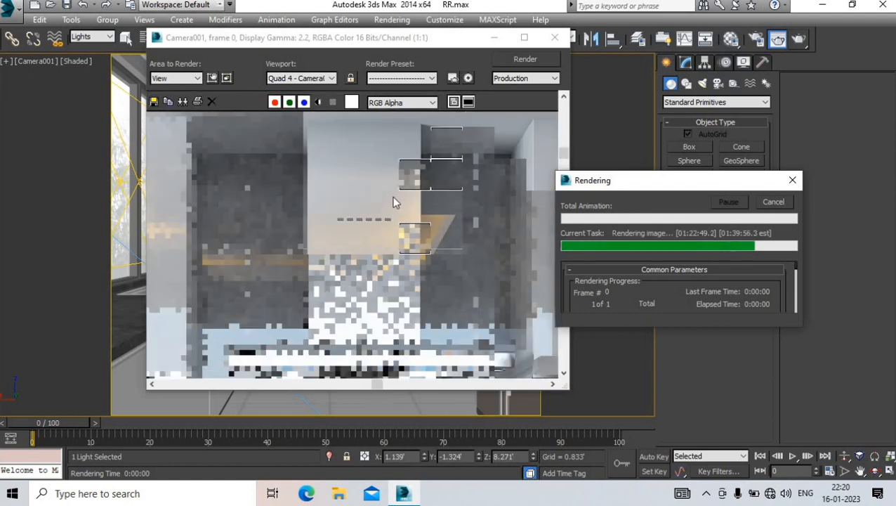
scroll(390, 201, "down", 1)
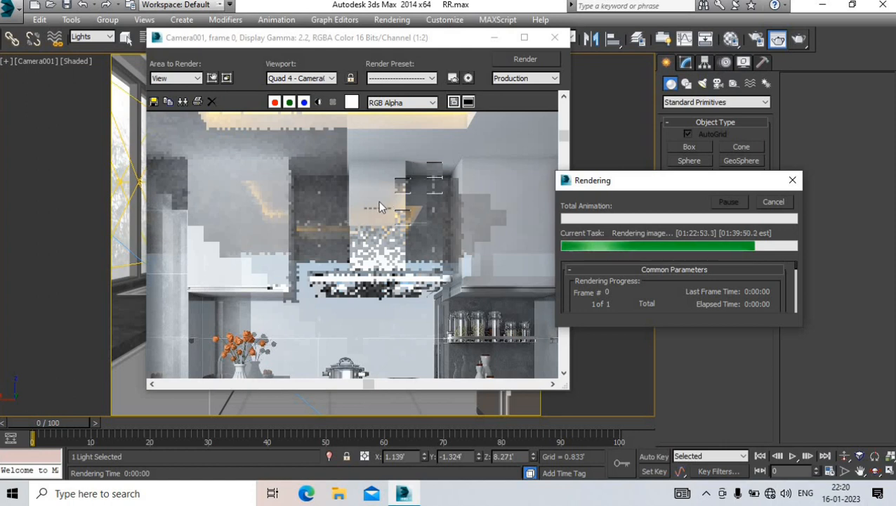
scroll(347, 213, "up", 2)
scroll(348, 215, "down", 2)
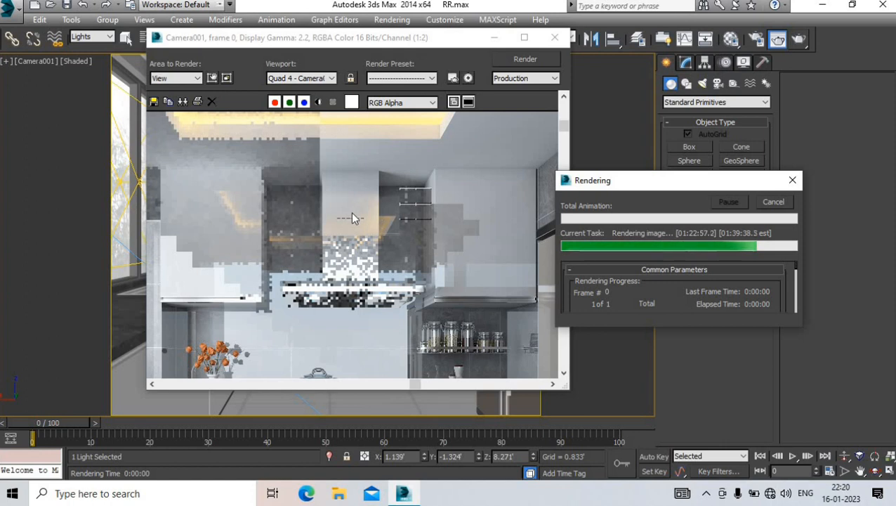
scroll(351, 212, "down", 1)
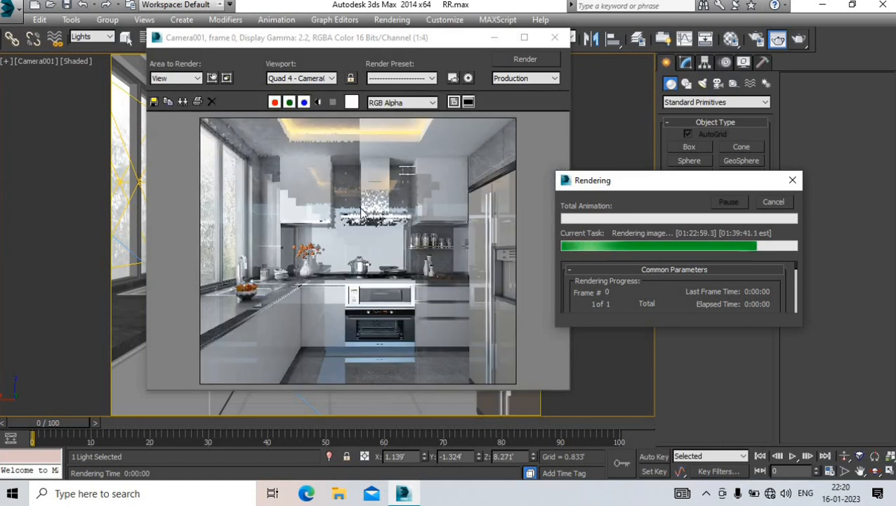
scroll(361, 213, "up", 2)
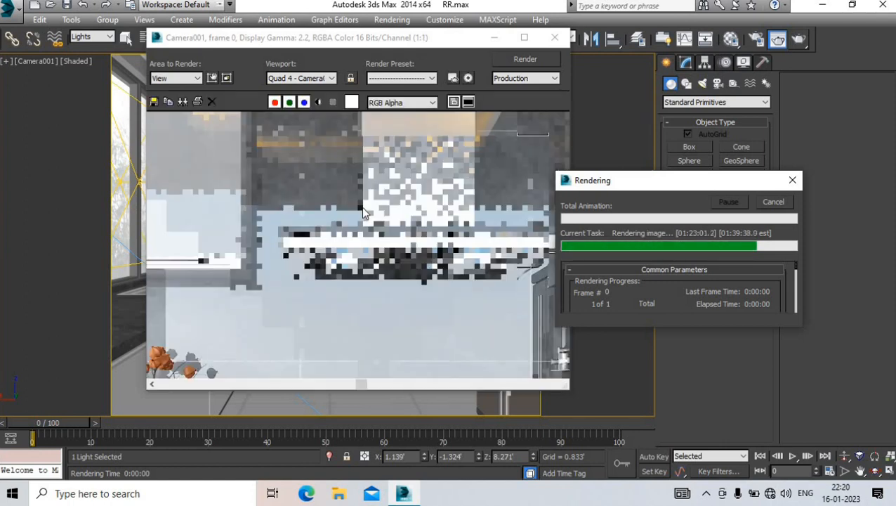
scroll(387, 200, "down", 1)
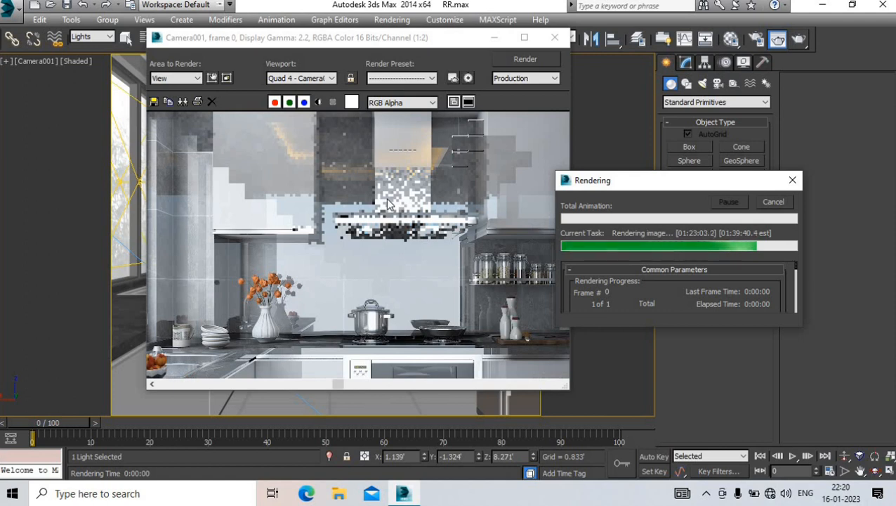
scroll(387, 200, "down", 1)
scroll(369, 178, "up", 1)
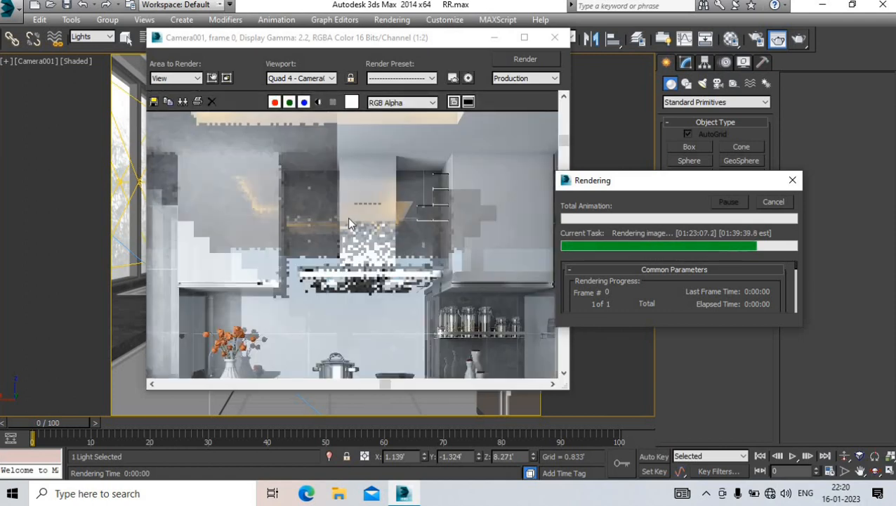
scroll(349, 221, "down", 1)
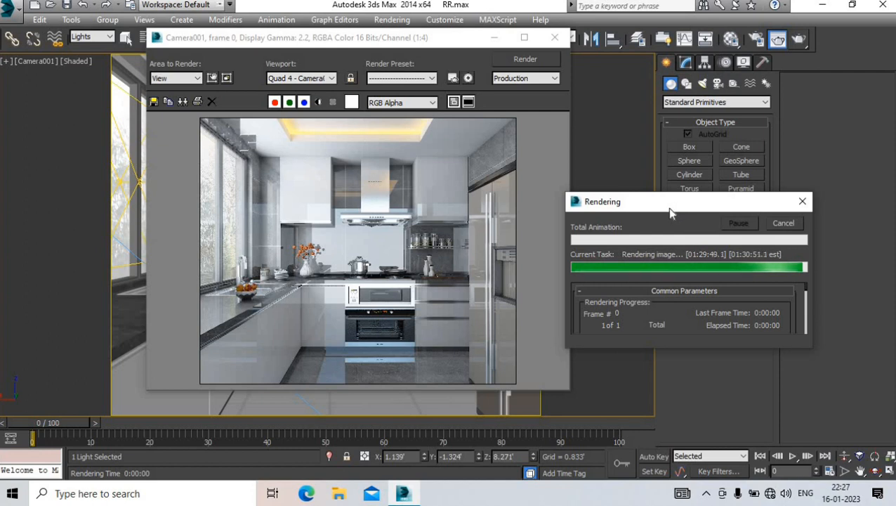
Maximize the rendered frame and inspect the wall cabinets, range hood and tile reflections at several zoom levels
left_click_drag(671, 211, 702, 211)
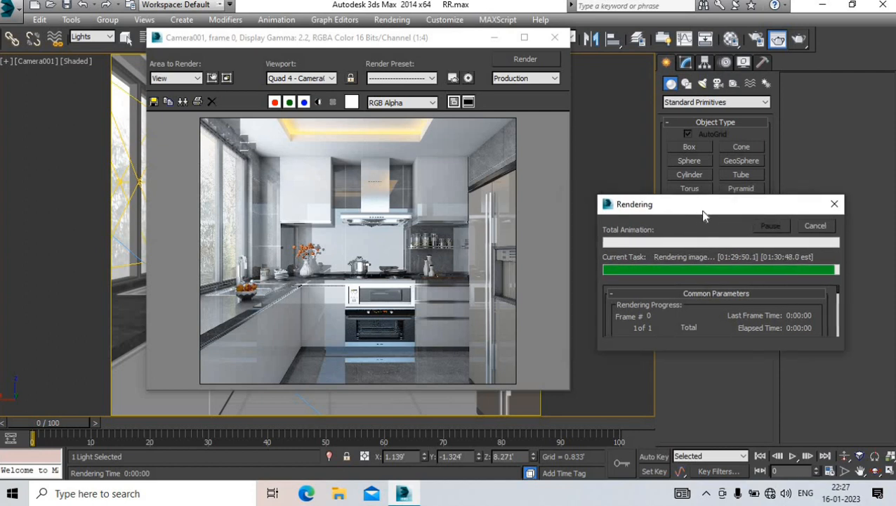
left_click(524, 38)
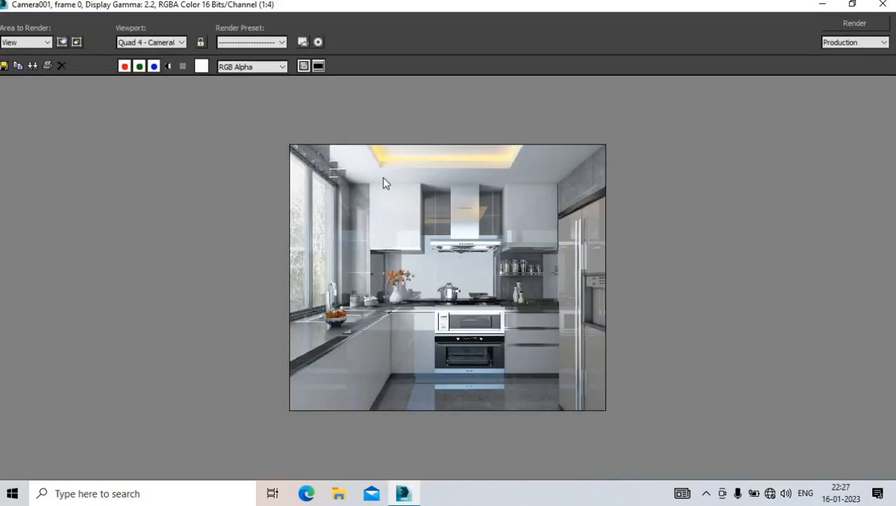
scroll(384, 183, "up", 2)
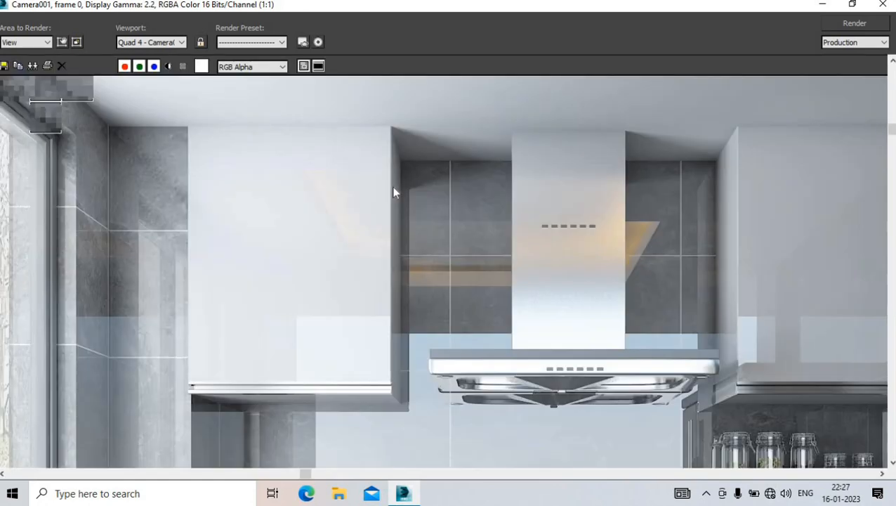
scroll(393, 188, "down", 1)
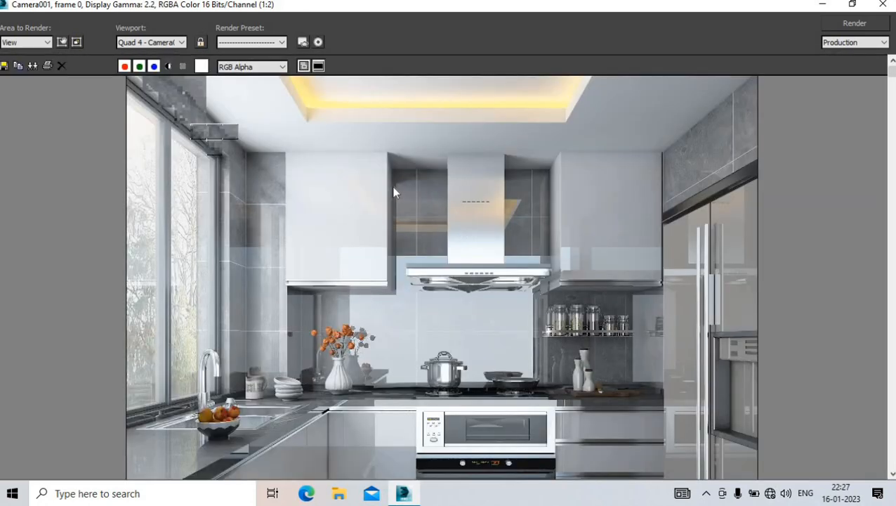
scroll(394, 192, "down", 1)
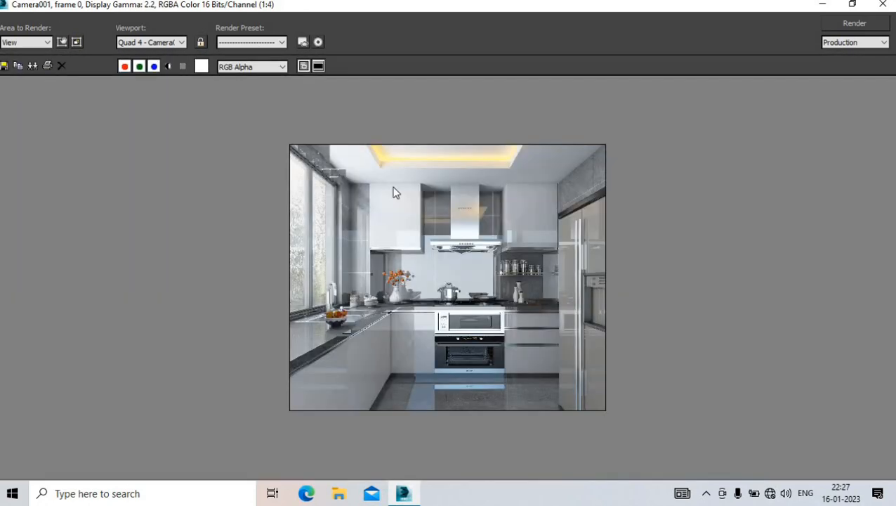
scroll(357, 168, "up", 2)
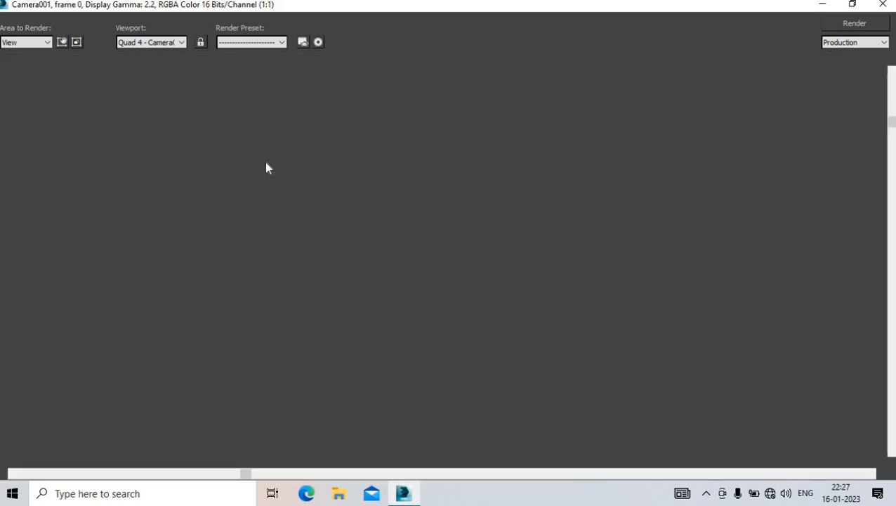
scroll(285, 174, "up", 1)
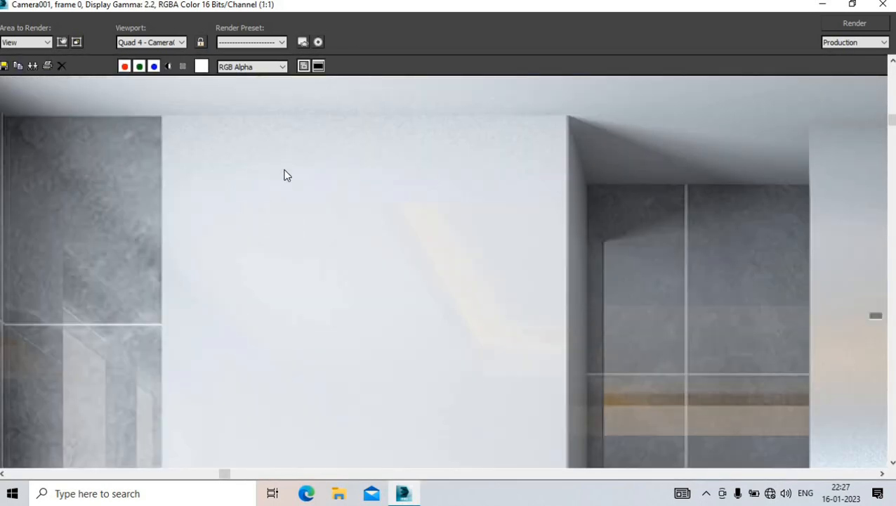
scroll(284, 175, "down", 1)
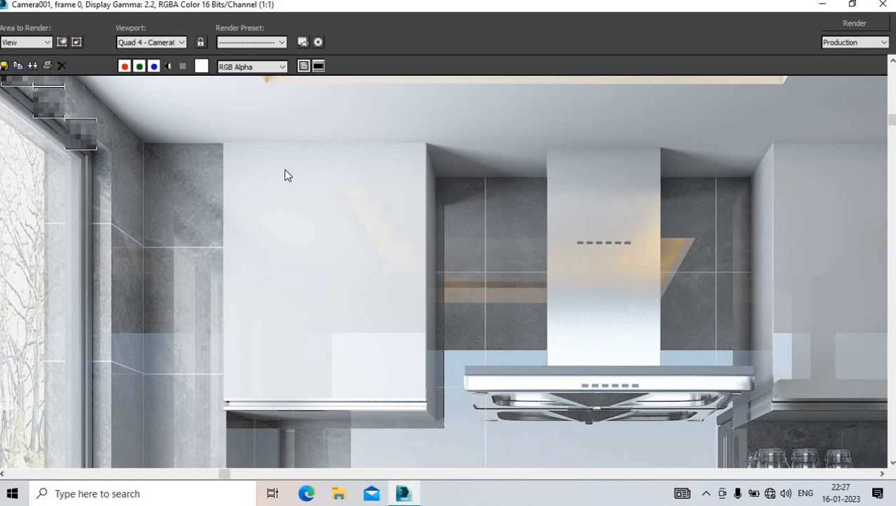
scroll(284, 174, "down", 2)
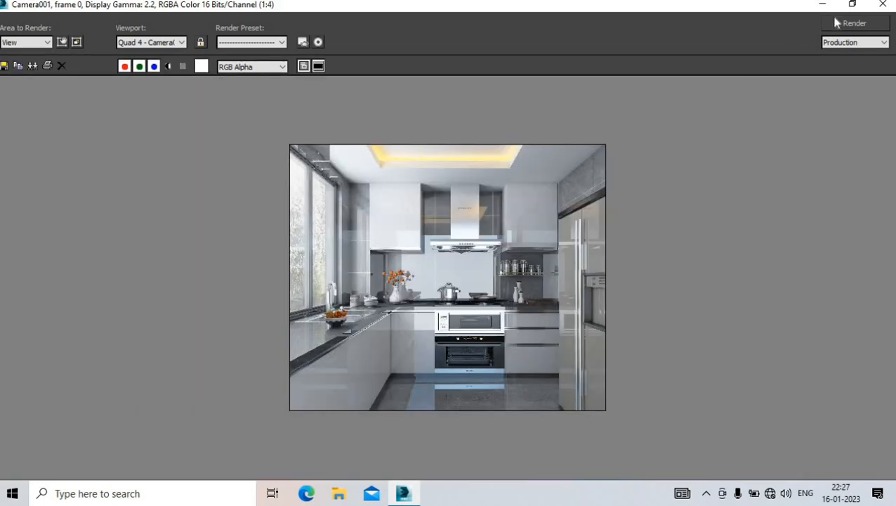
Restore the rendered frame window and keep the progress window clear of the image until the render finishes
left_click(854, 4)
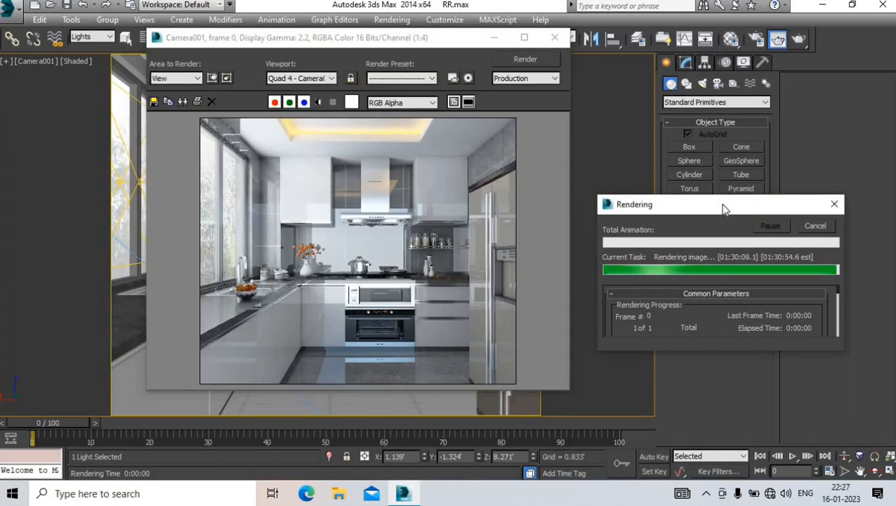
left_click_drag(723, 207, 701, 214)
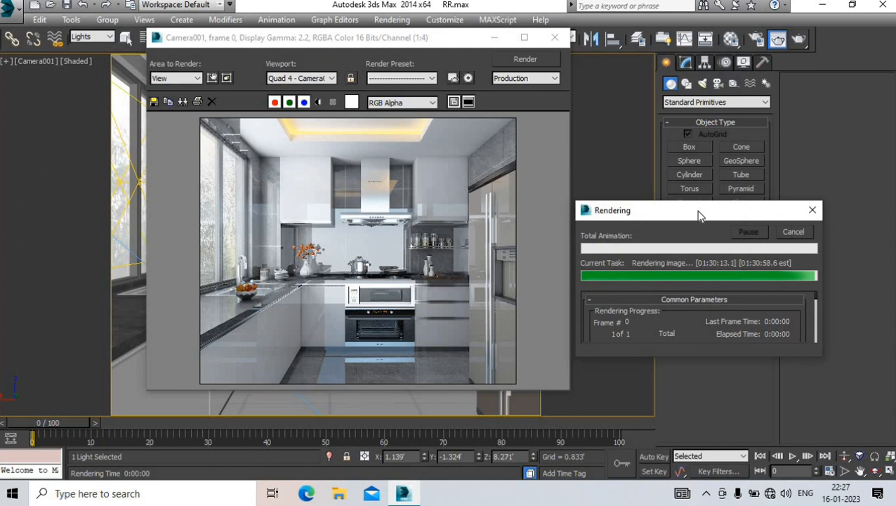
left_click_drag(698, 215, 680, 195)
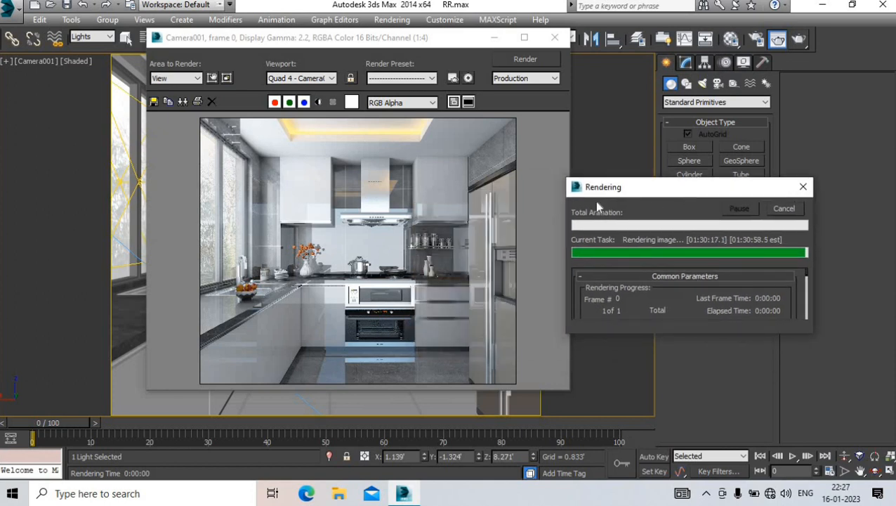
left_click_drag(594, 200, 620, 209)
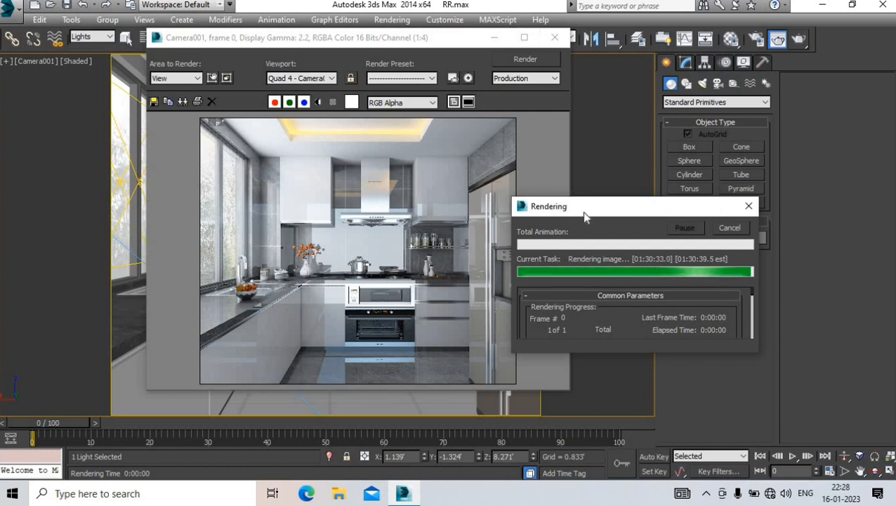
left_click_drag(615, 206, 572, 129)
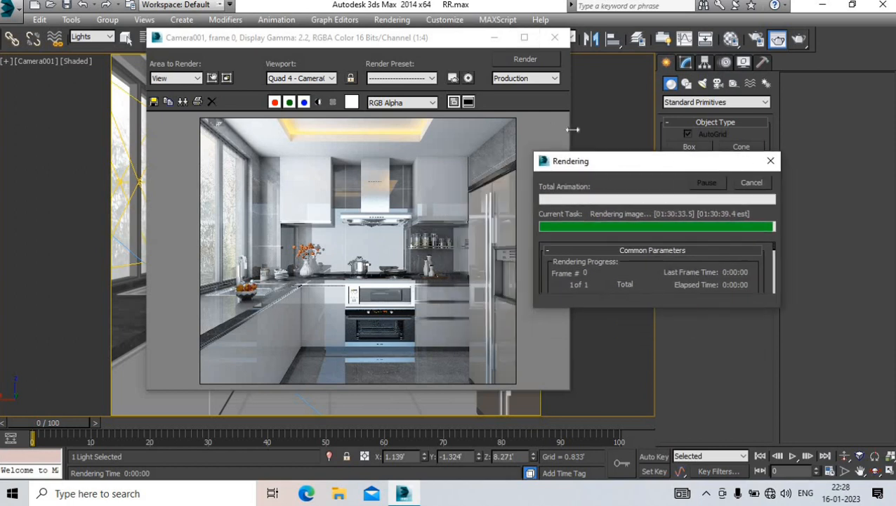
Maximize the finished render, close the V-Ray messages, and save the image to the Desktop as JPEG file GJHJK with quality 95
left_click(523, 39)
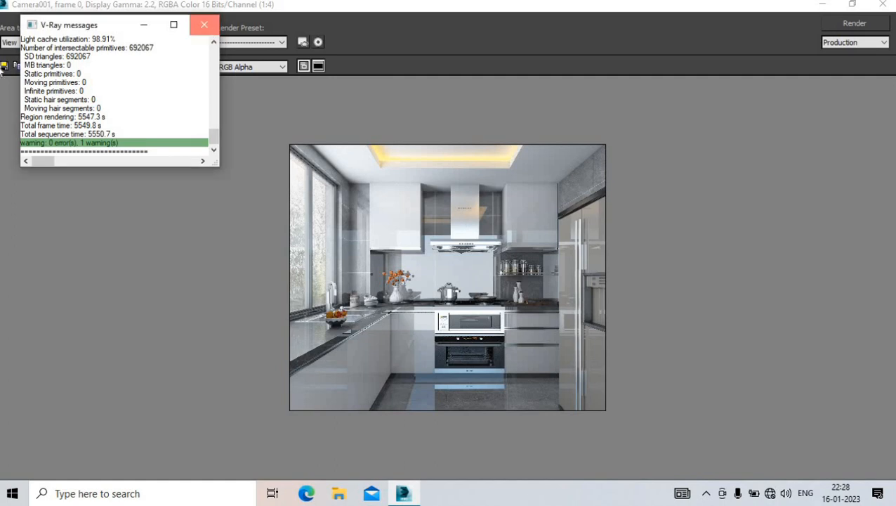
left_click(206, 31)
left_click(4, 65)
left_click(49, 137)
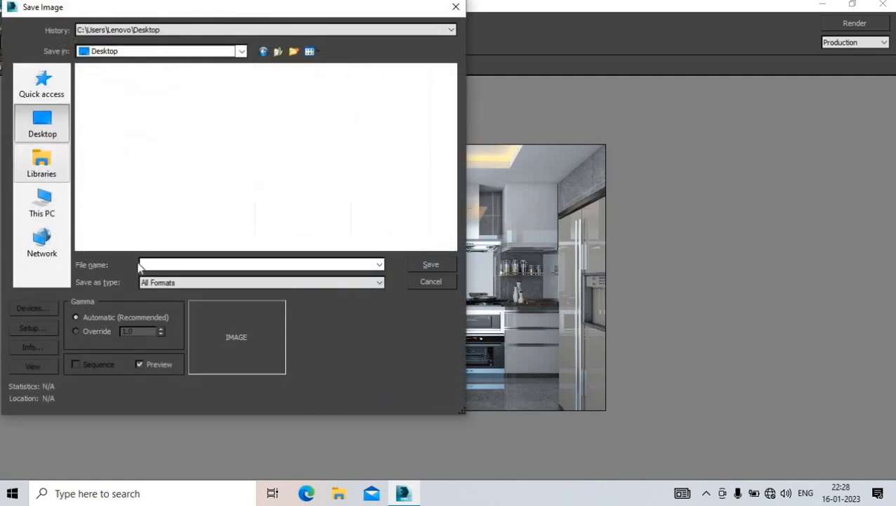
left_click(156, 282)
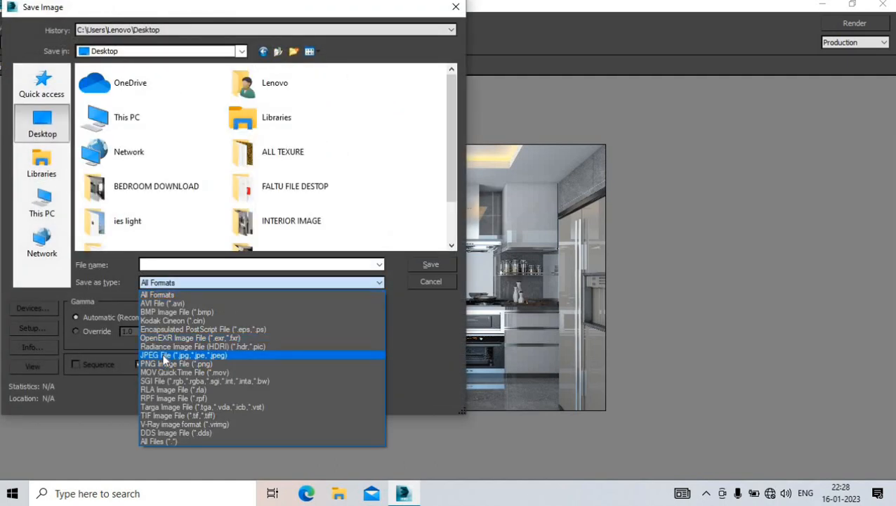
left_click(163, 356)
left_click(165, 264)
type("GJHJ")
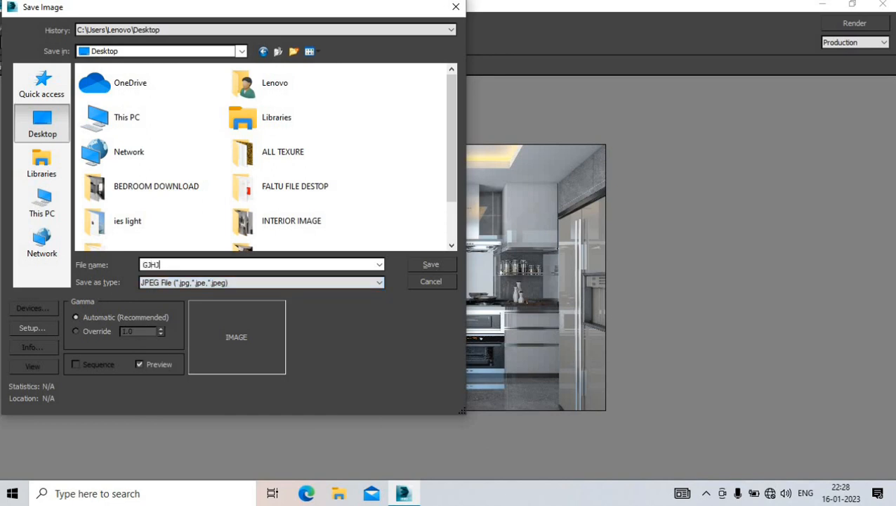
type("K")
left_click(425, 267)
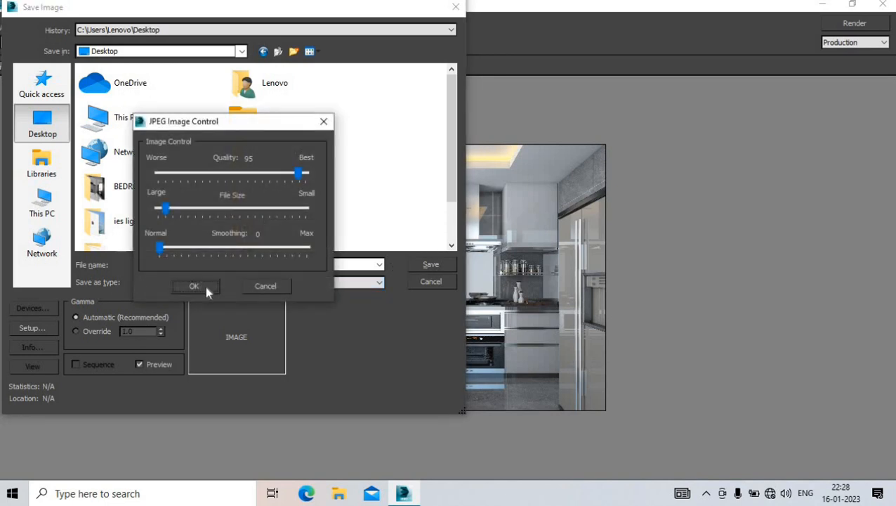
left_click(205, 290)
Close the rendered frame and exit the program, saving the changes to RR.max
left_click(891, 6)
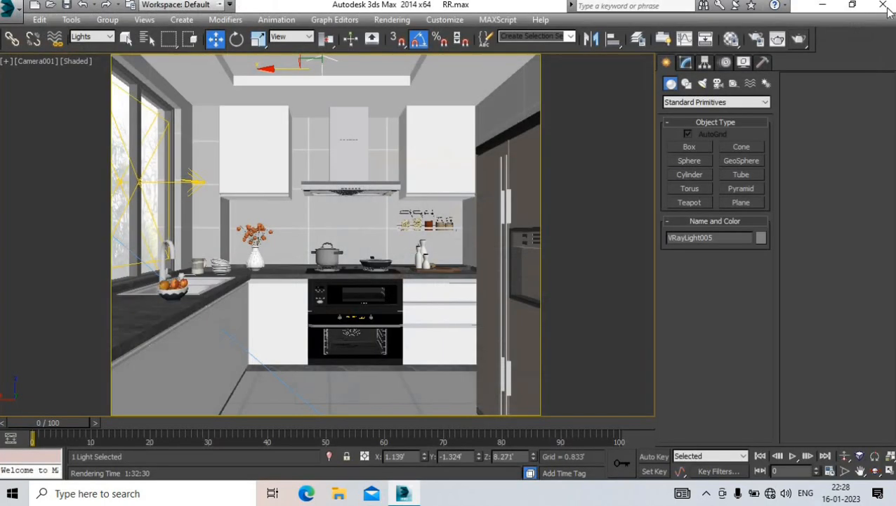
left_click(882, 5)
left_click(392, 267)
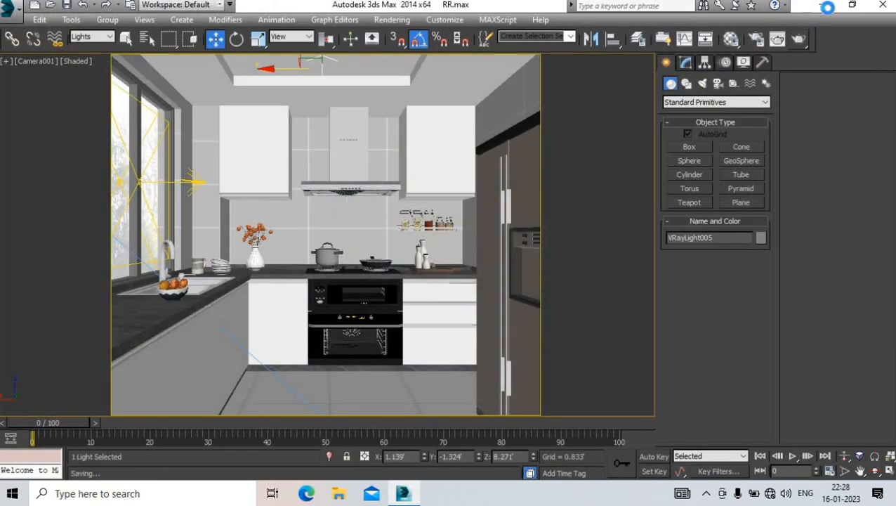
Browse to the Desktop folder in File Explorer and launch Adobe Photoshop CS5 (64 Bit) from its shortcut
left_click(12, 493)
mouse_move(19, 374)
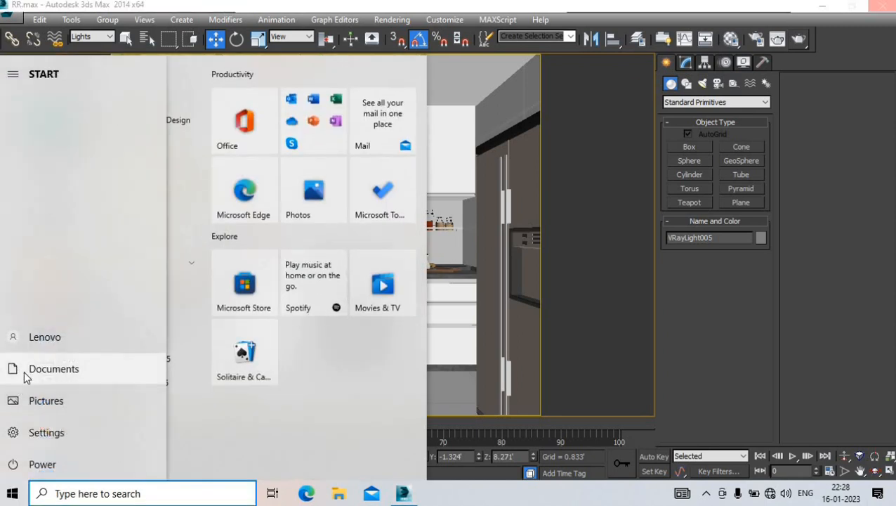
left_click(36, 374)
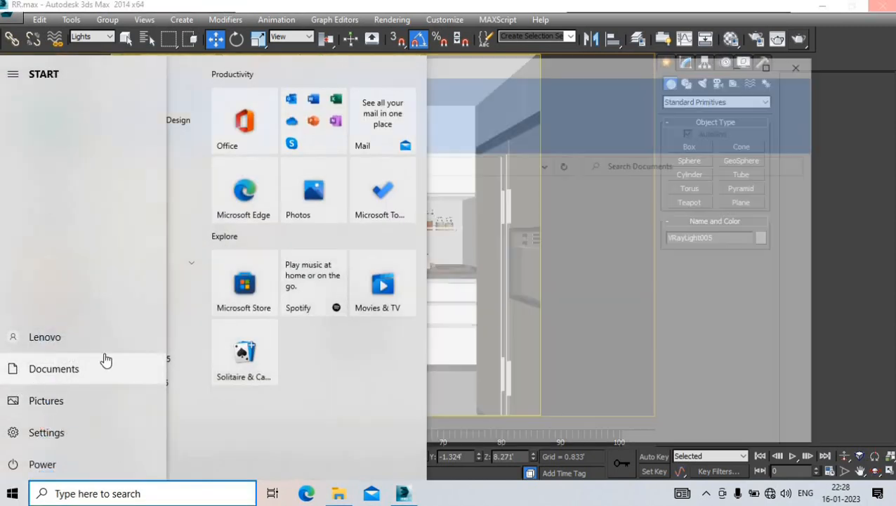
left_click(124, 262)
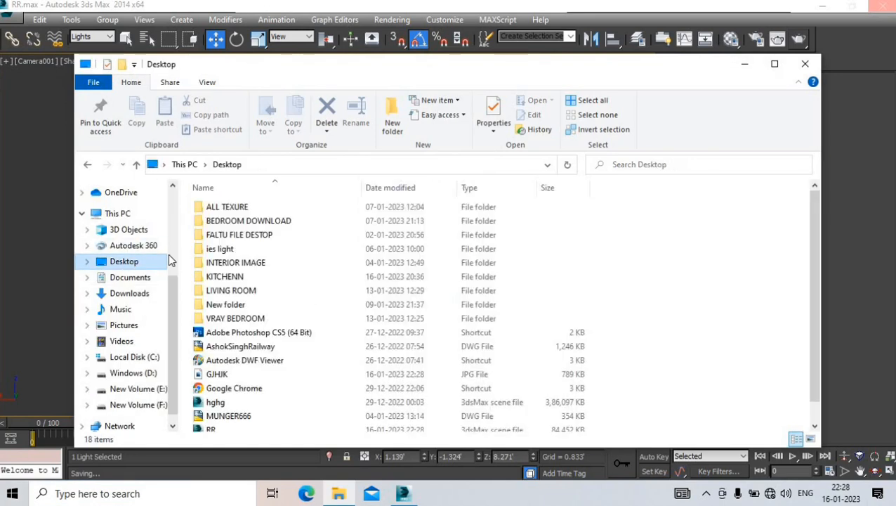
double_click(225, 333)
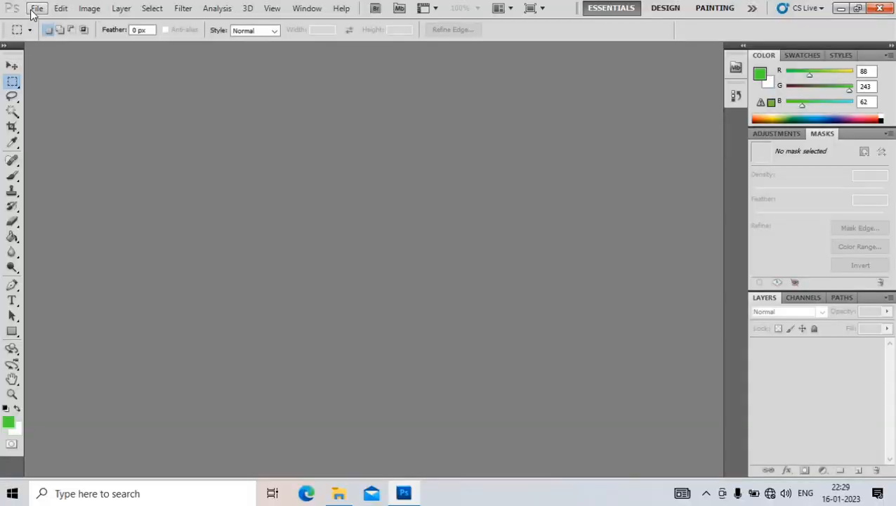
Open the rendered kitchen image GJHJK from the Desktop
left_click(35, 8)
left_click(56, 35)
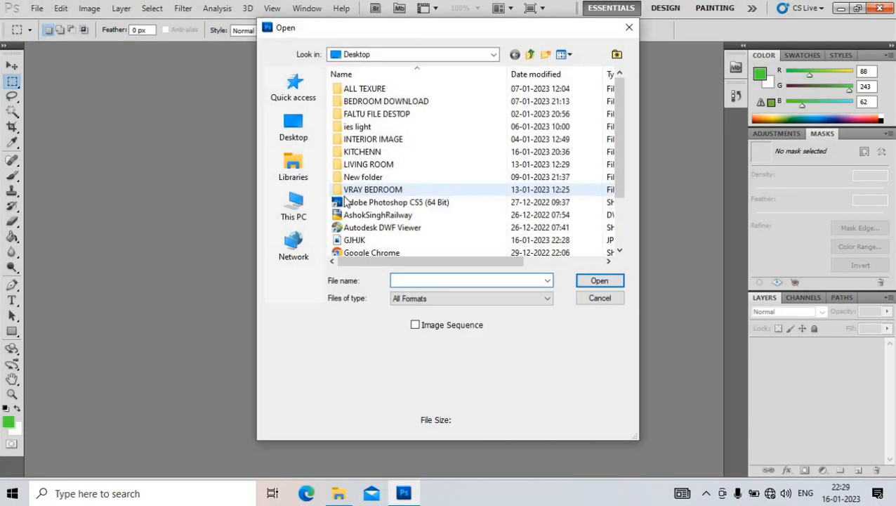
scroll(363, 214, "down", 1)
left_click(355, 202)
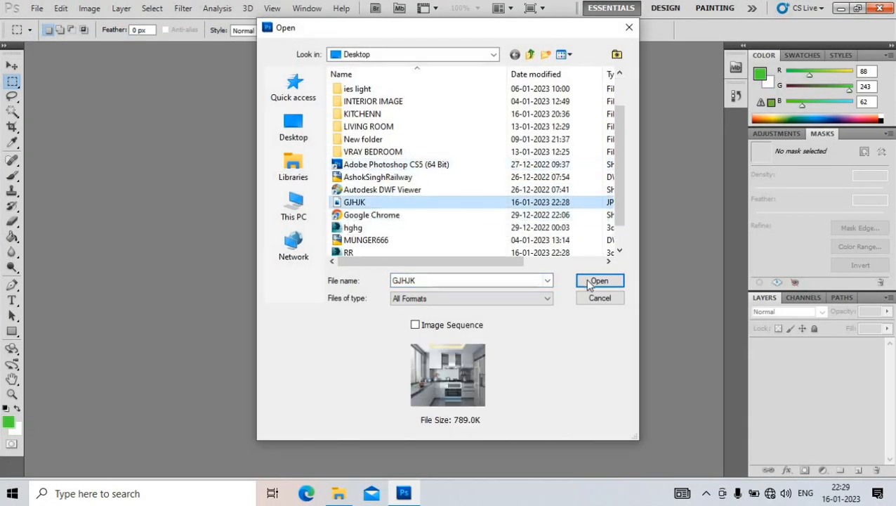
left_click(599, 280)
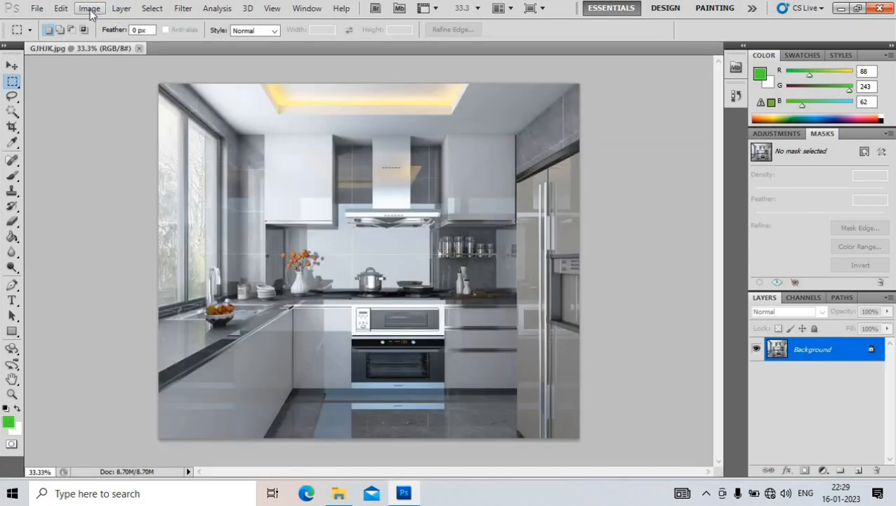
Darken the image's midtones slightly with a Curves adjustment on the RGB channel, mapping input 125 to output 112
left_click(89, 8)
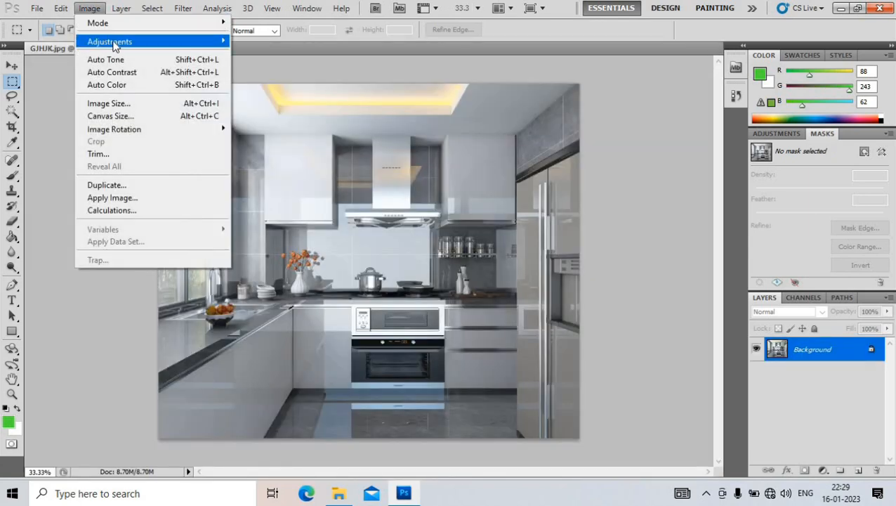
mouse_move(114, 42)
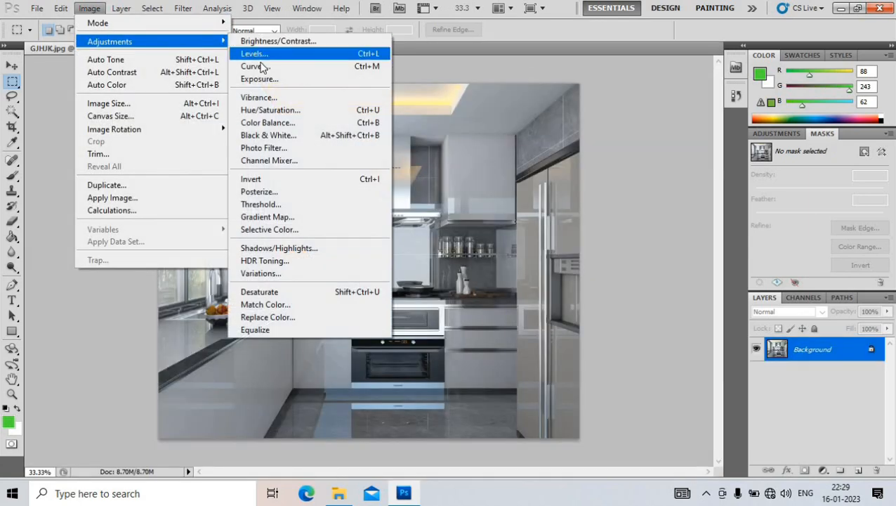
left_click(256, 66)
left_click_drag(557, 223, 561, 226)
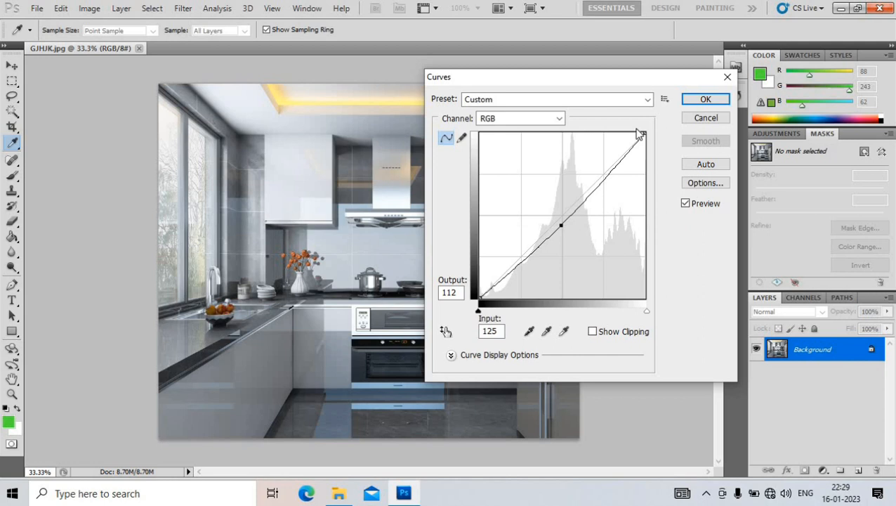
left_click(691, 101)
Apply a Brightness/Contrast adjustment to the image with brightness 2 and contrast 14
left_click(89, 8)
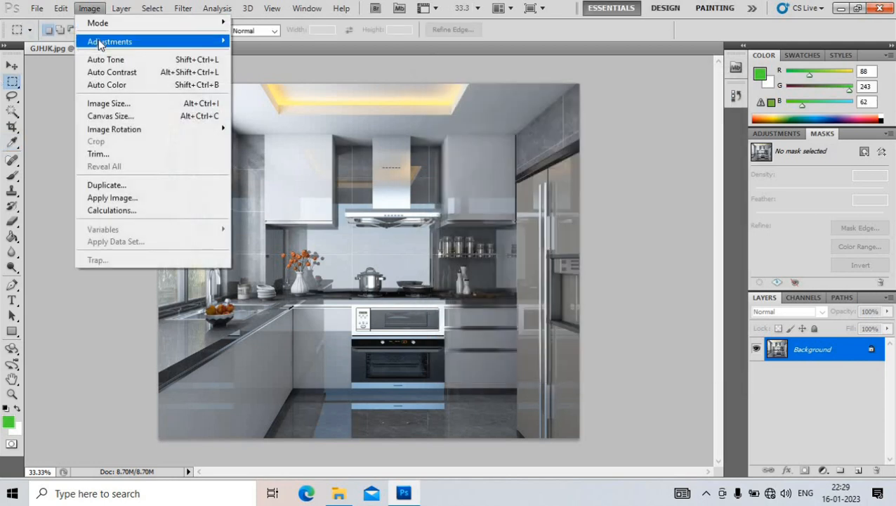
mouse_move(106, 42)
left_click(271, 35)
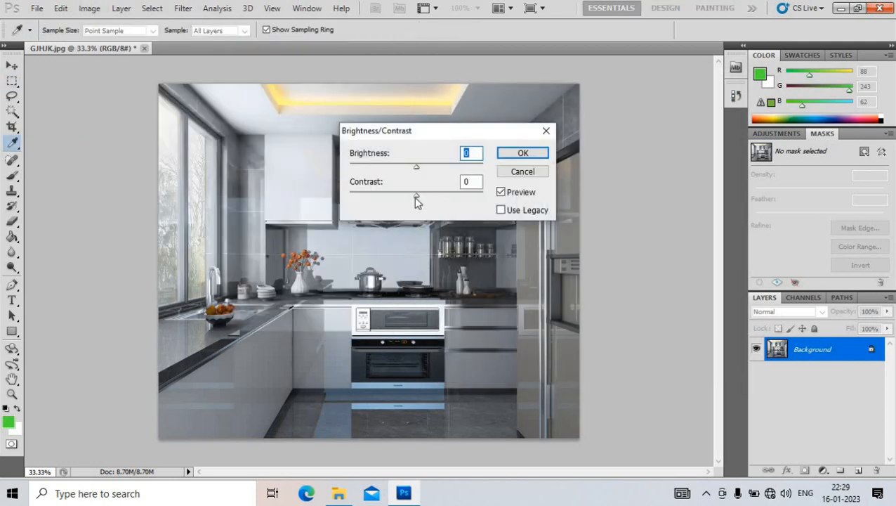
left_click_drag(425, 196, 420, 167)
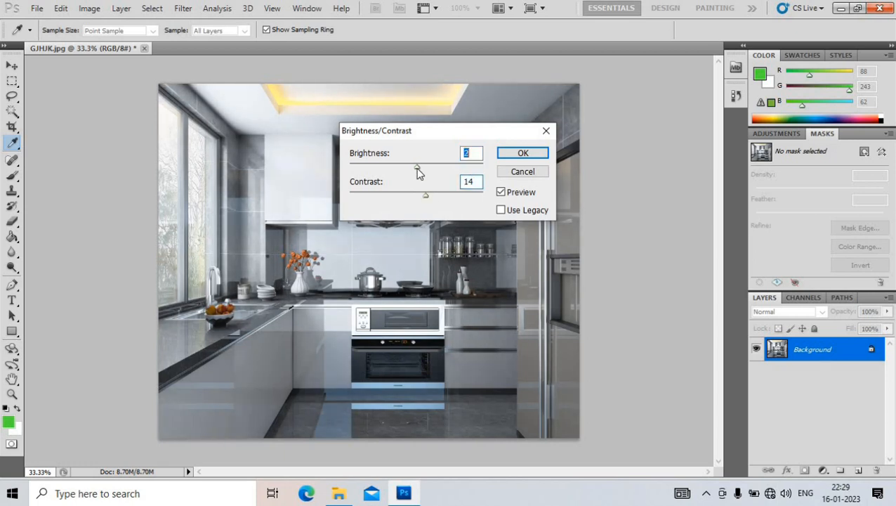
left_click(523, 153)
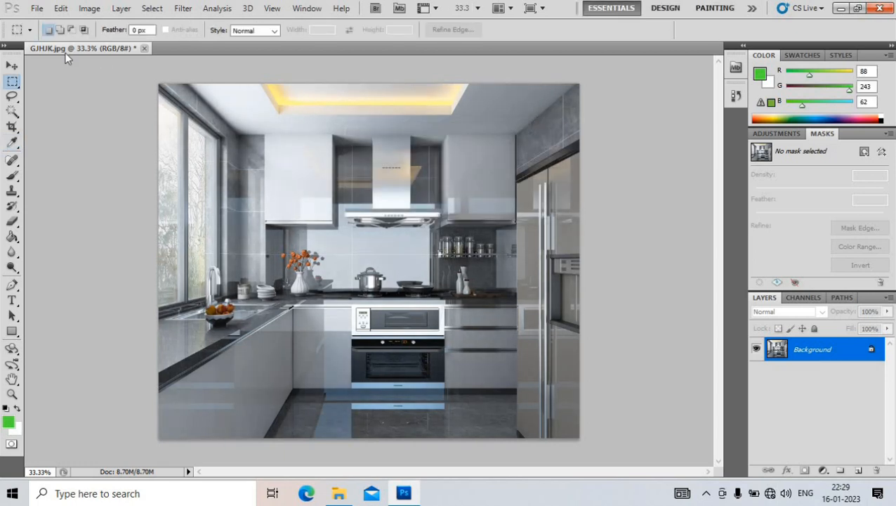
Apply the Auto Tone and Auto Contrast corrections to the kitchen image
left_click(88, 8)
left_click(100, 61)
left_click(88, 9)
left_click(100, 73)
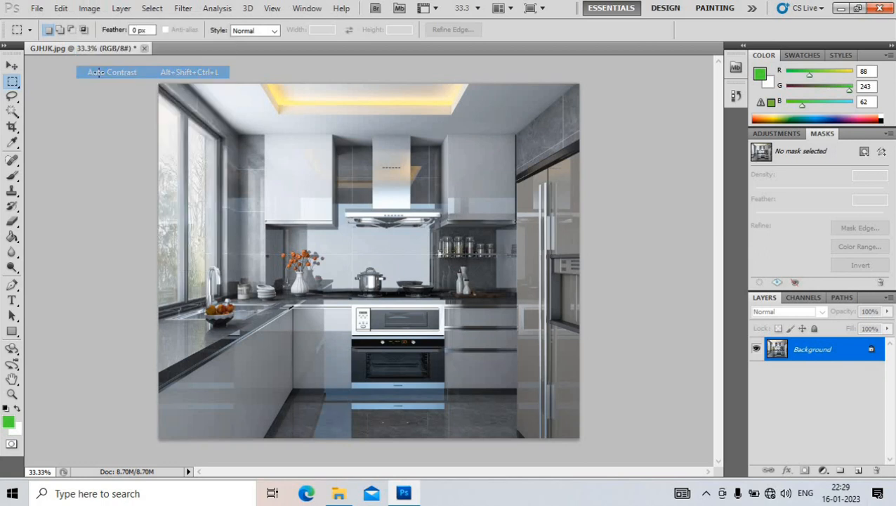
key("v")
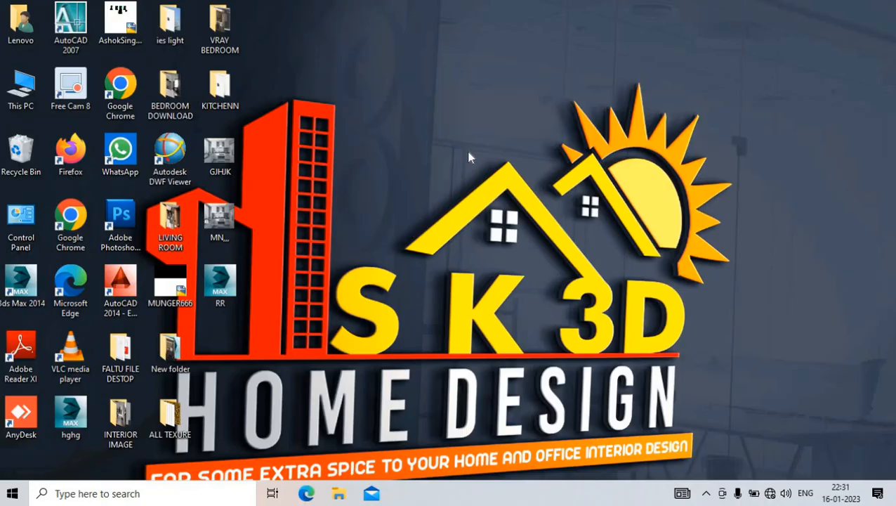
Refresh the desktop, open the finished image MN,,,.jpg in the photo viewer, and inspect it at several zoom levels
right_click(466, 148)
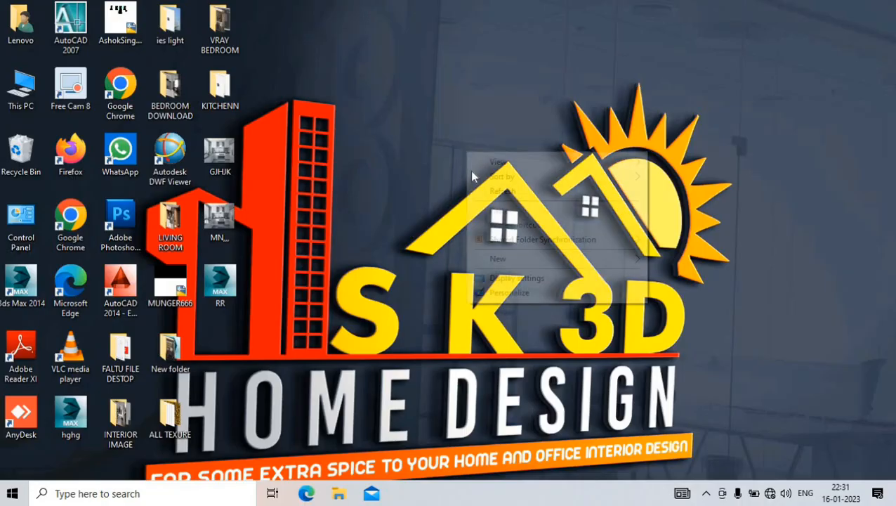
left_click(492, 192)
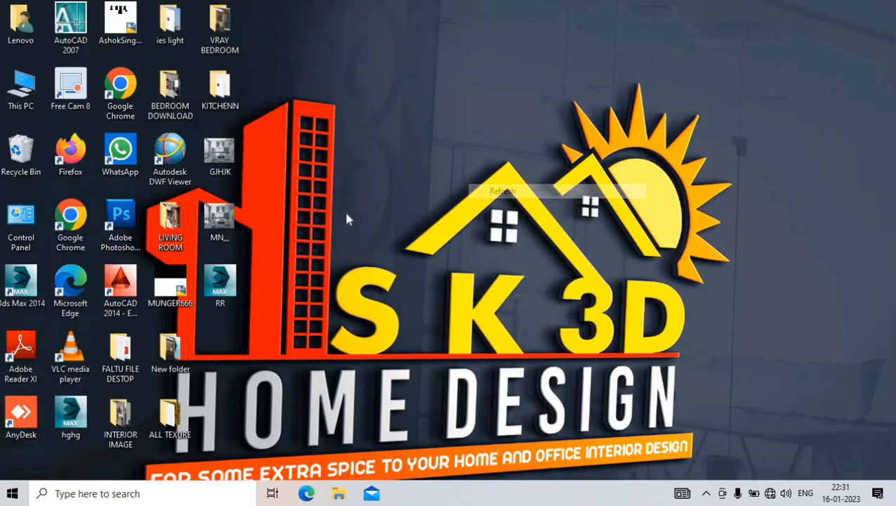
double_click(223, 226)
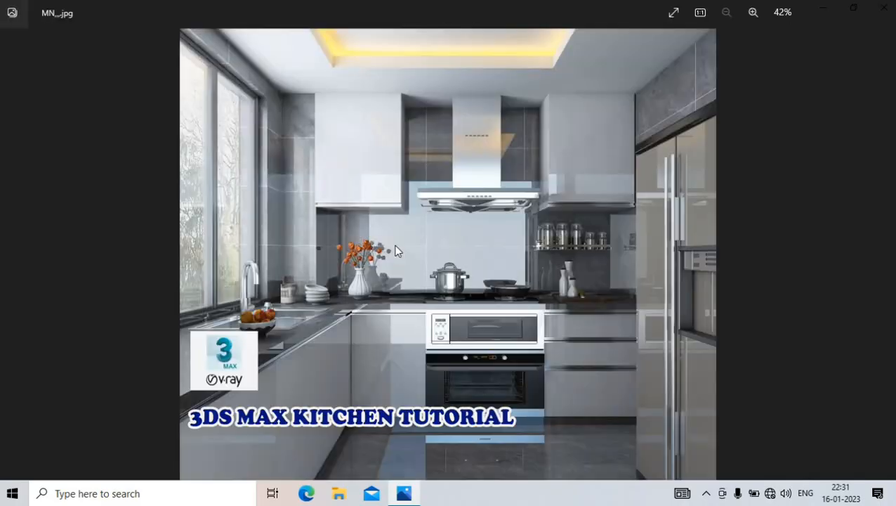
scroll(397, 151, "up", 2)
scroll(365, 421, "up", 2)
scroll(374, 368, "down", 4)
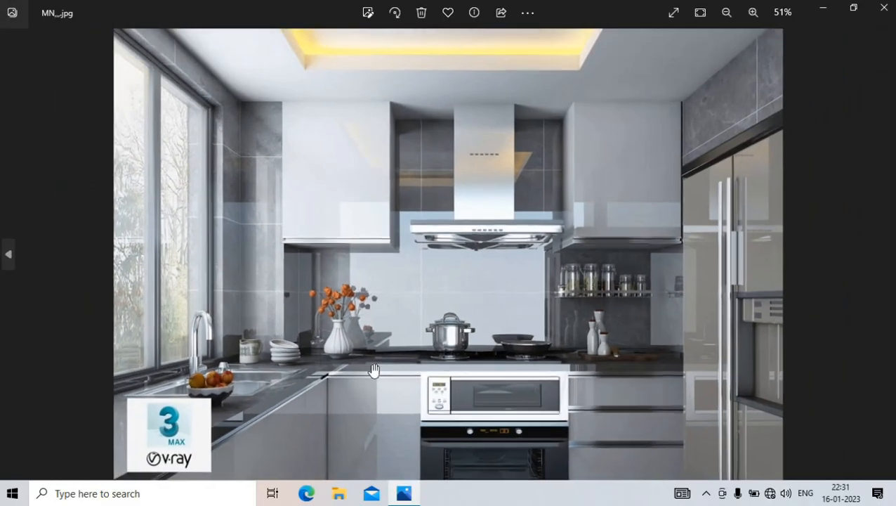
View the finished kitchen image in full screen and check it at different zoom levels
left_click(675, 14)
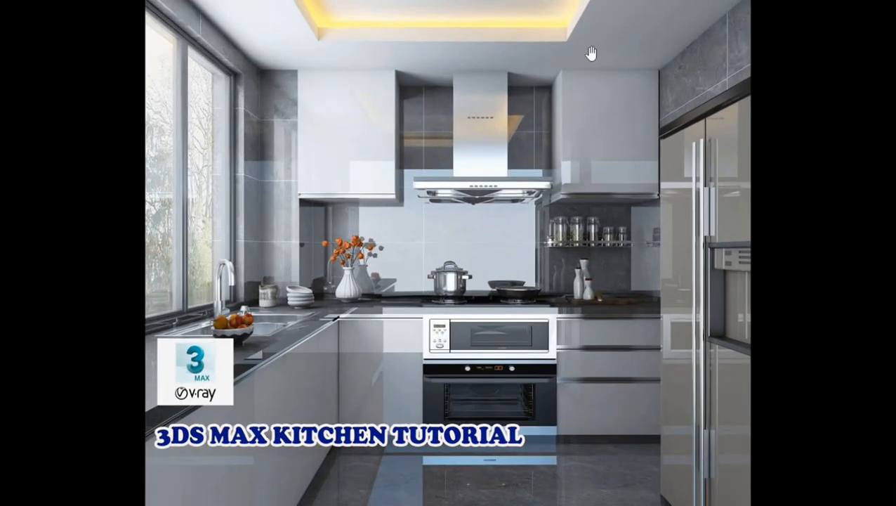
scroll(419, 108, "up", 1)
scroll(416, 253, "down", 1)
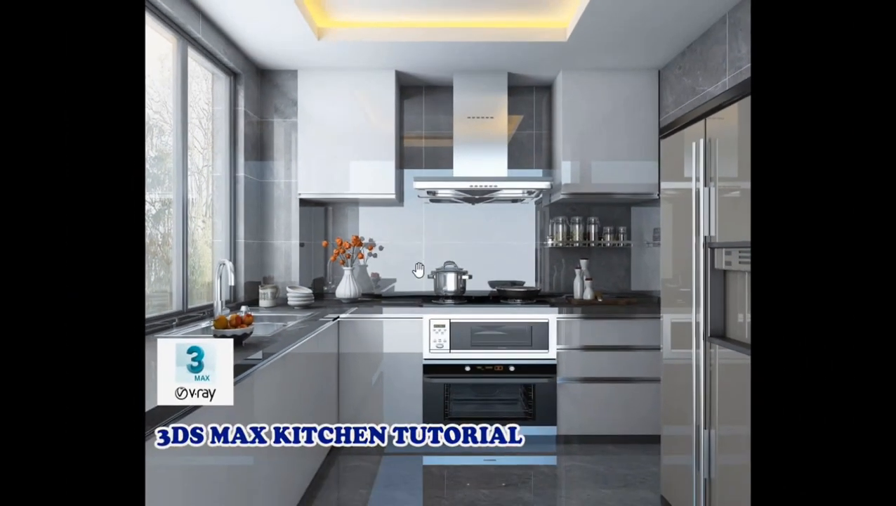